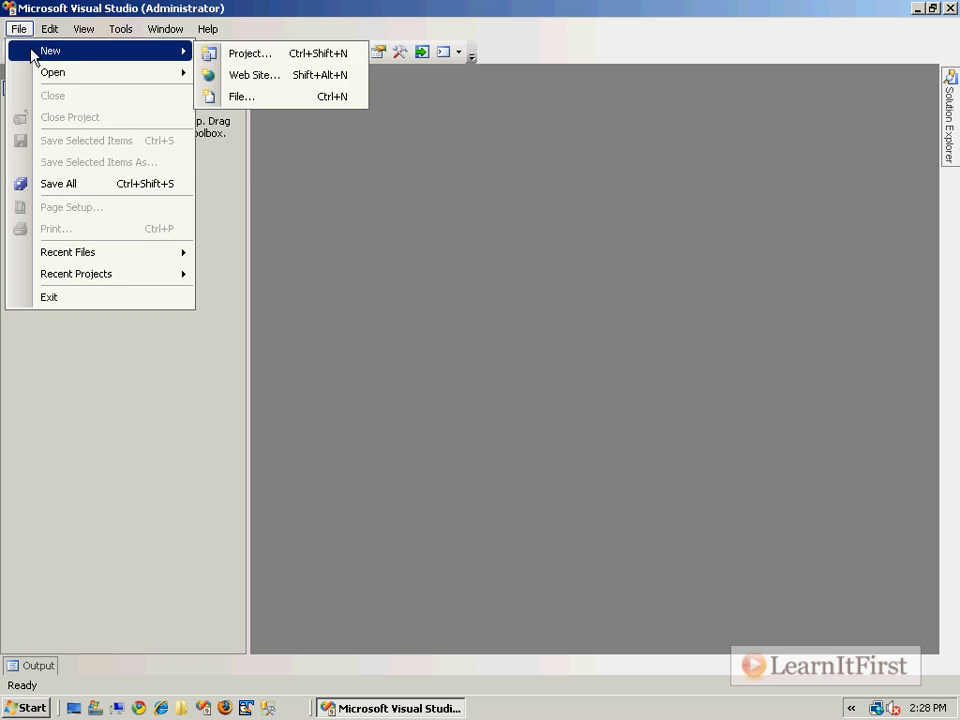
Create a new Integration Services project and show the Variables window for its package
left_click(668, 527)
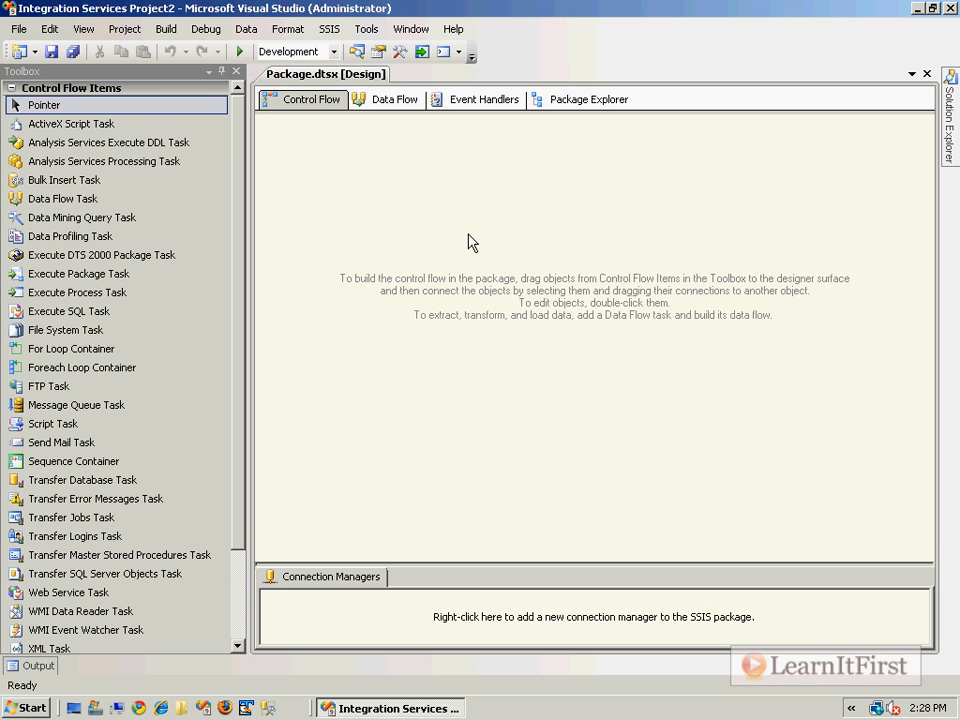
right_click(471, 242)
left_click(554, 314)
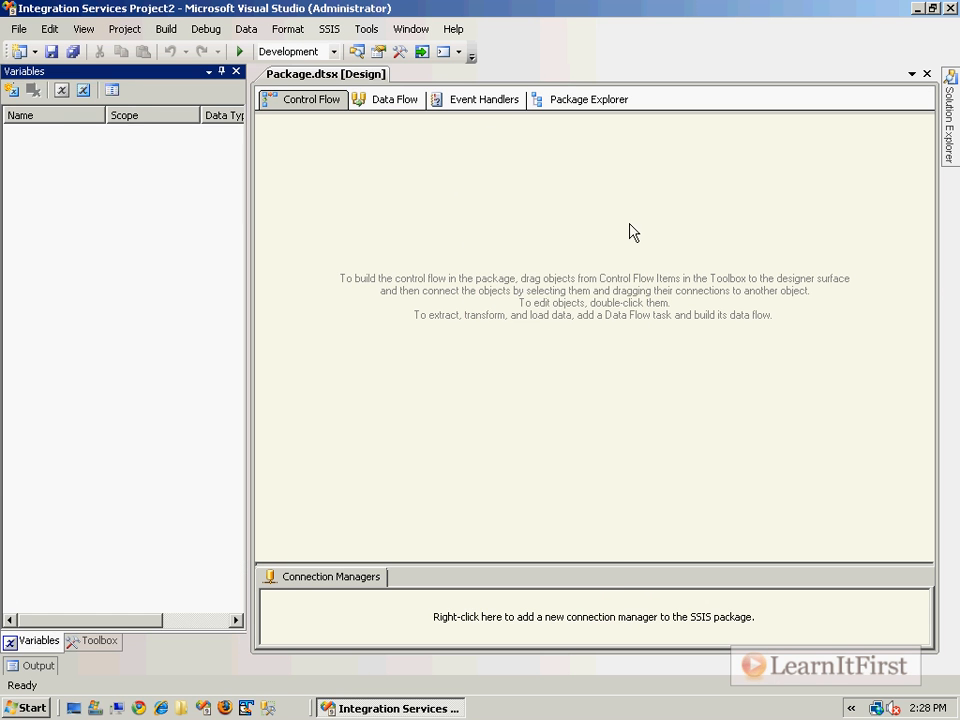
Add a package-scoped variable named ScottsVariable with the String data type
left_click(12, 90)
type("ScottsVariable")
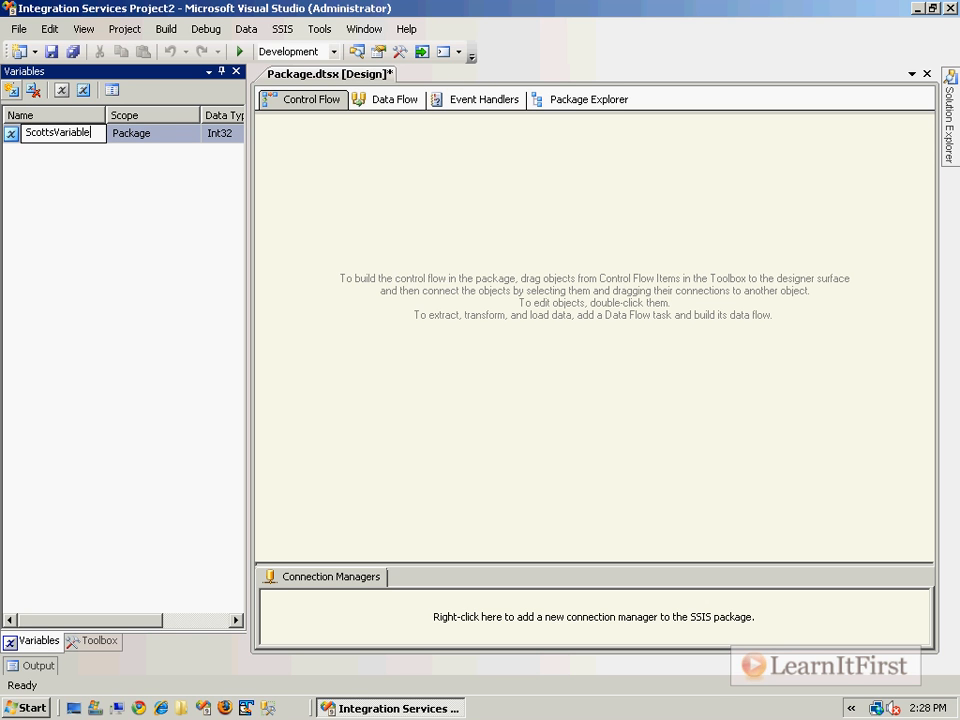
key("Tab")
key("Tab")
type("s")
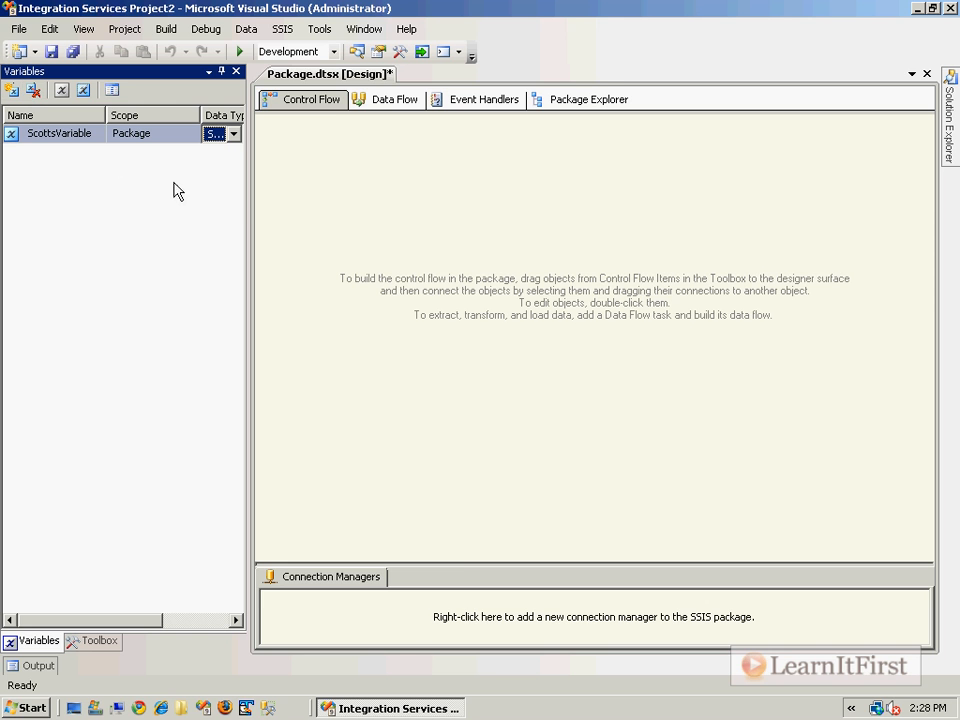
left_click_drag(248, 212, 332, 204)
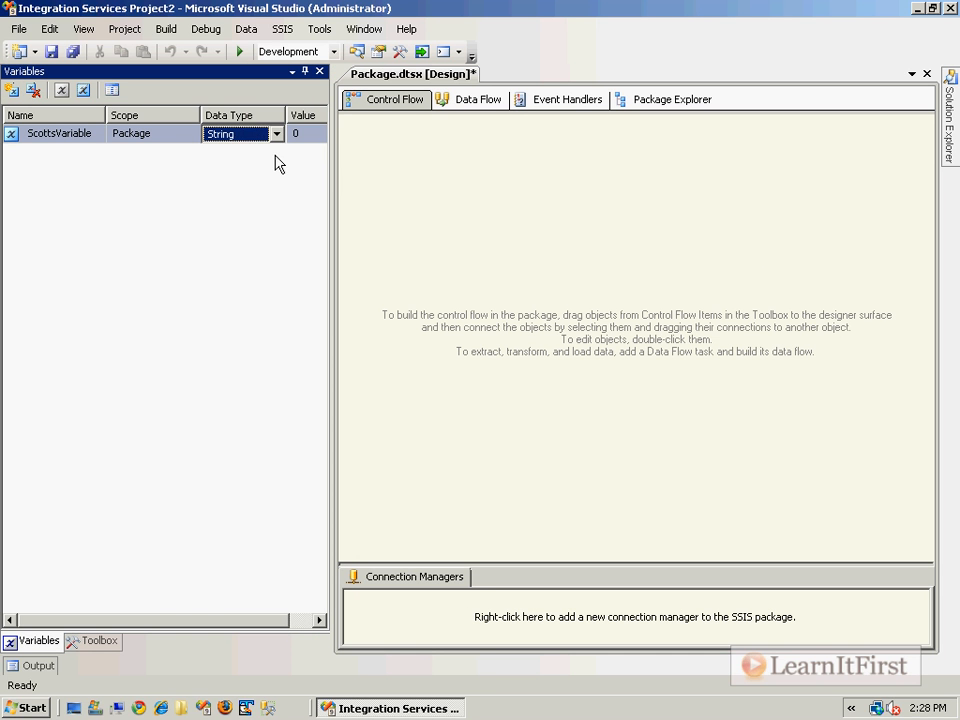
Set the value of ScottsVariable to "Set in variables window", widen the Value column to fit, and save the package
key("Tab")
left_click_drag(331, 155, 420, 154)
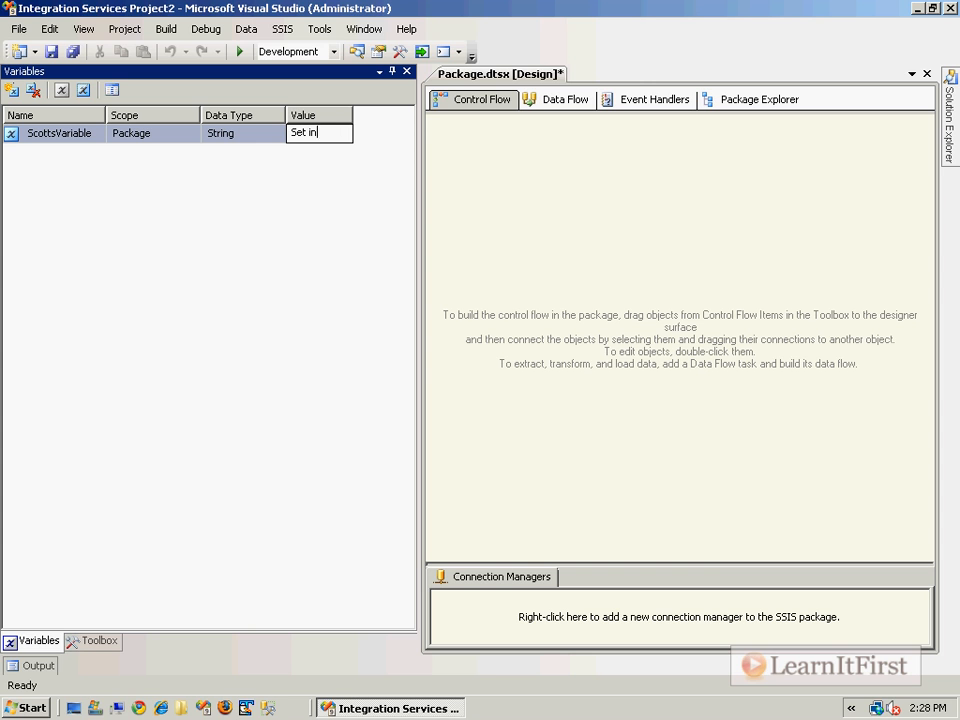
type("Set in variables window")
key("Return")
left_click_drag(353, 115, 407, 115)
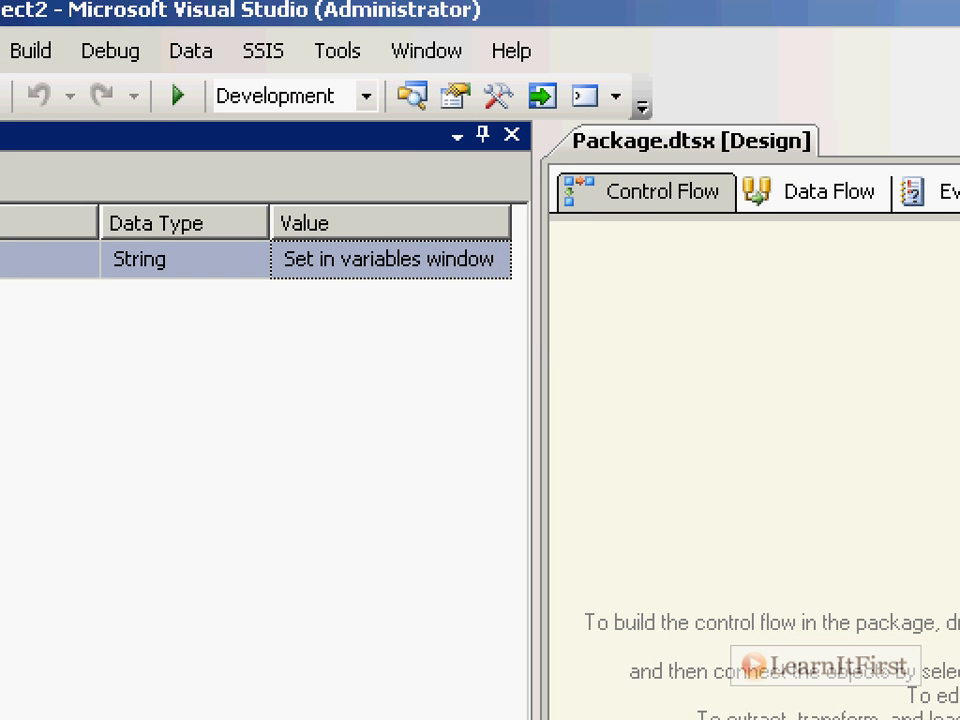
left_click(480, 360)
mouse_move(284, 206)
left_mouse_down()
mouse_move(508, 256)
mouse_move(573, 286)
left_mouse_up()
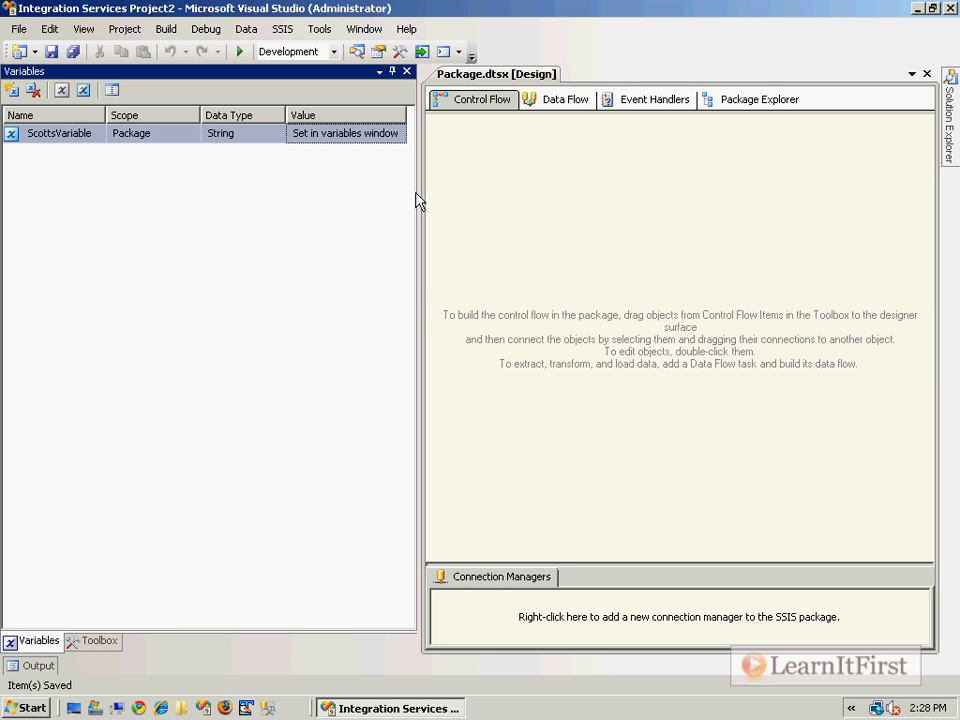
Add a Script Task to the control flow and open it for editing
left_click_drag(418, 203, 177, 195)
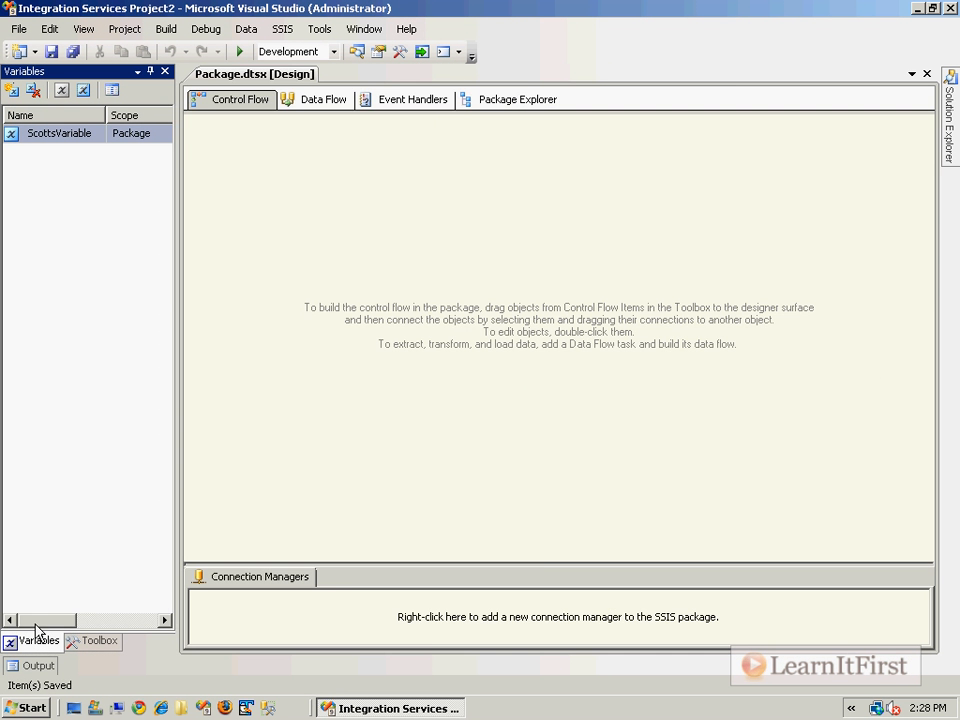
left_click(90, 641)
left_click_drag(80, 423, 426, 279)
double_click(396, 287)
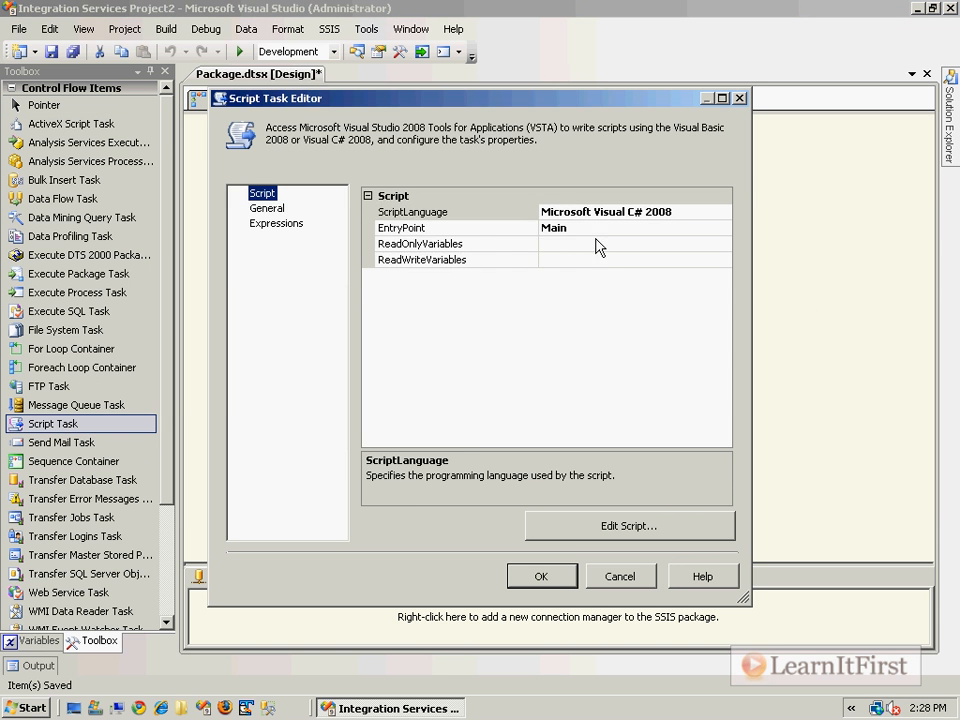
Make User::ScottsVariable a read-only variable of the Script Task and open the task's script
left_click(691, 243)
left_click(724, 243)
scroll(236, 281, "down", 5)
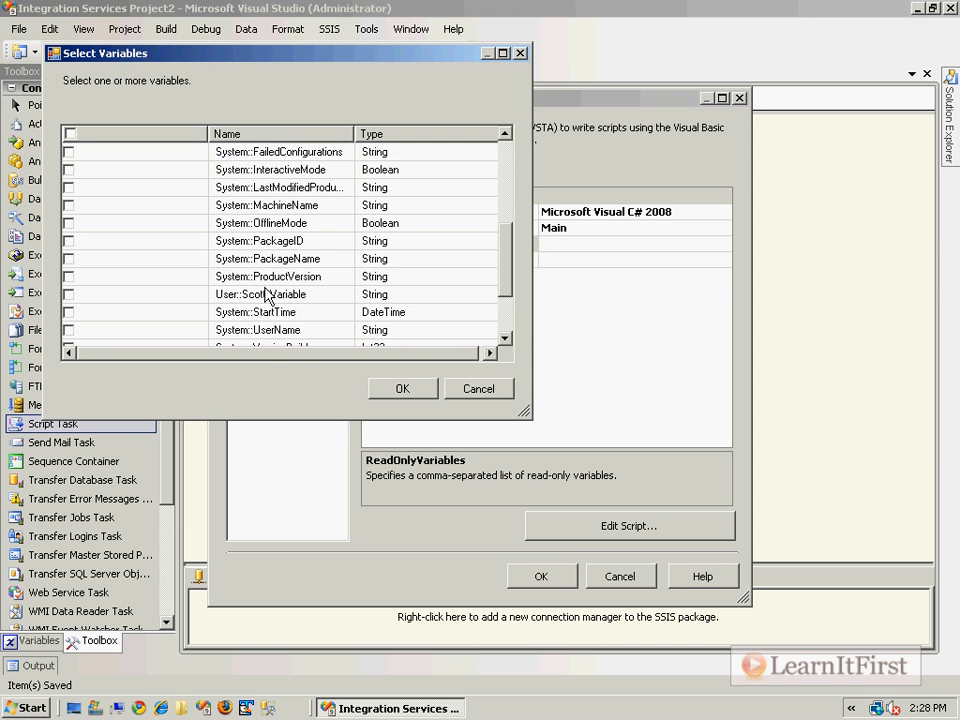
left_click(69, 205)
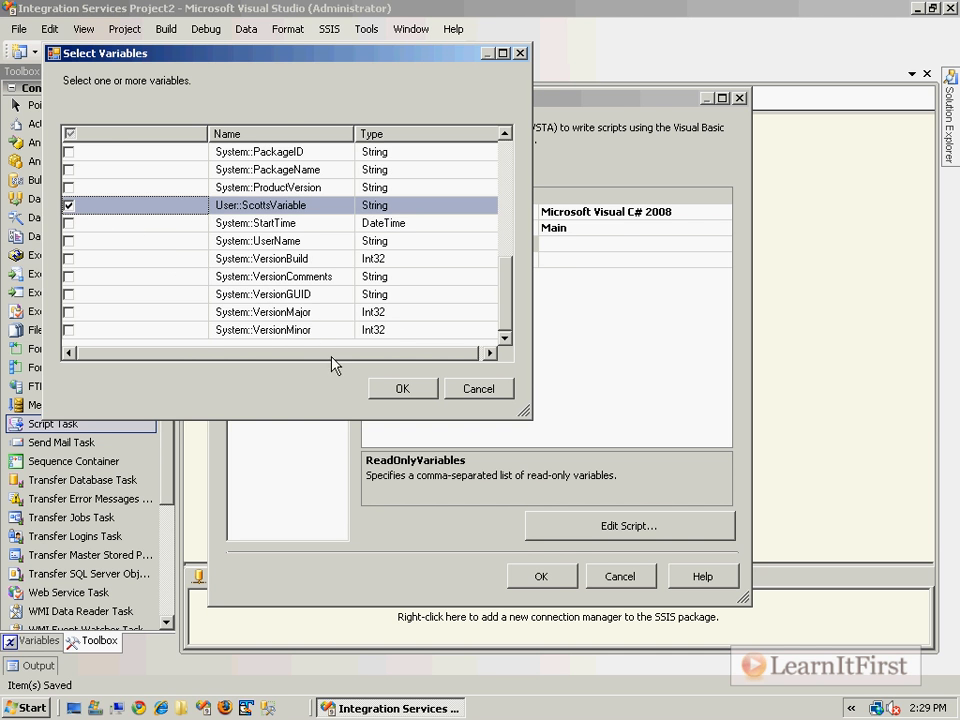
left_click(406, 391)
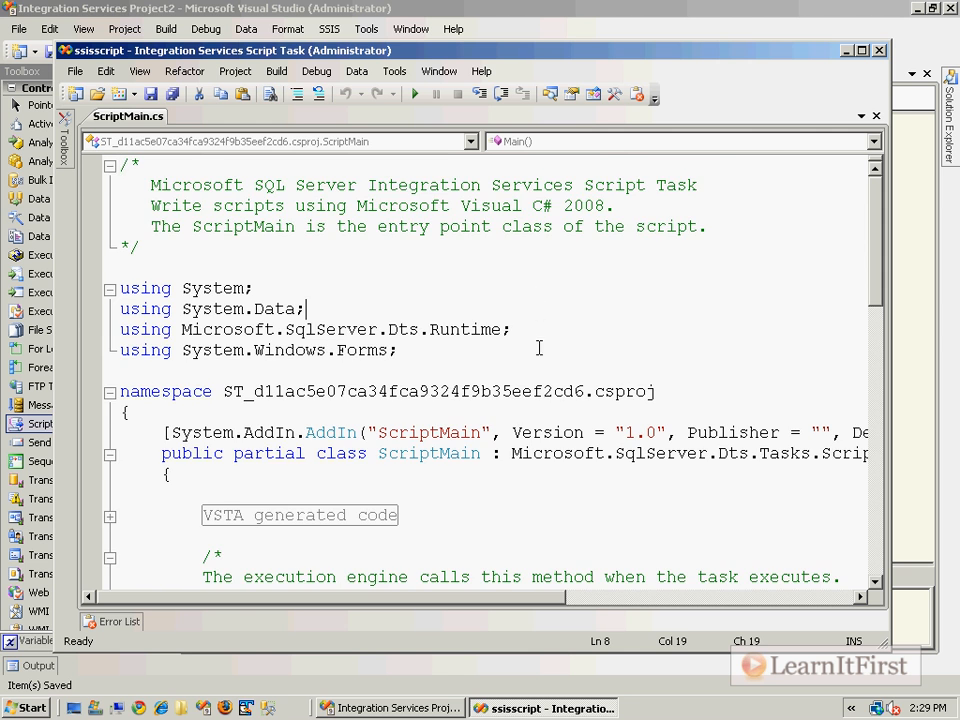
Replace the TODO comment in Main() with the start of a System.Windows.Forms.MessageBox.Show call on Dts.Variables
scroll(510, 400, "down", 12)
left_click_drag(522, 288, 245, 295)
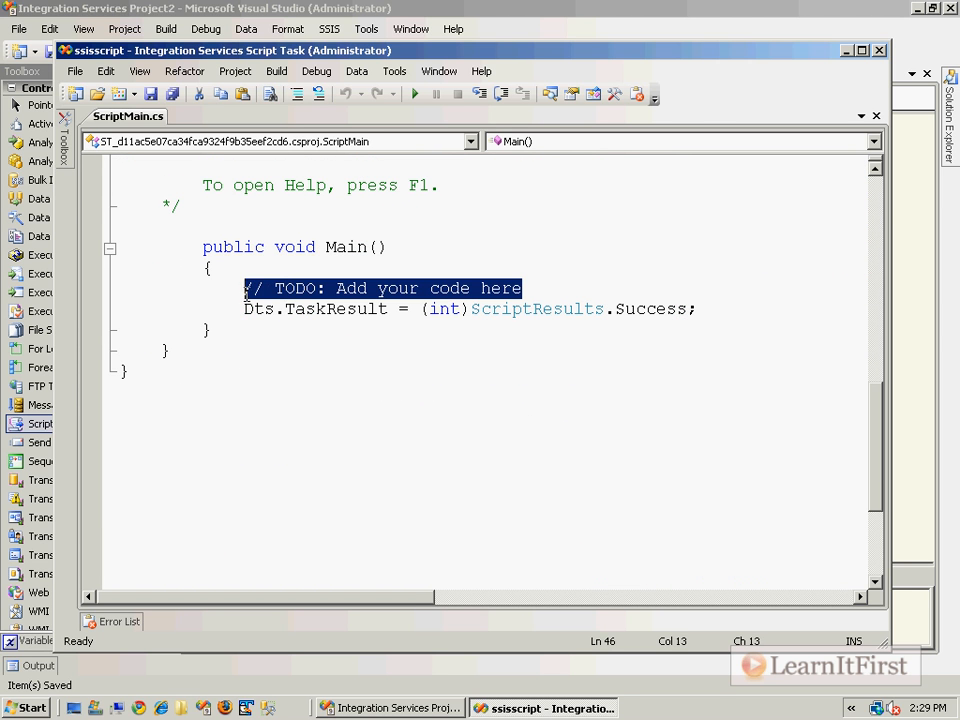
type("Sy")
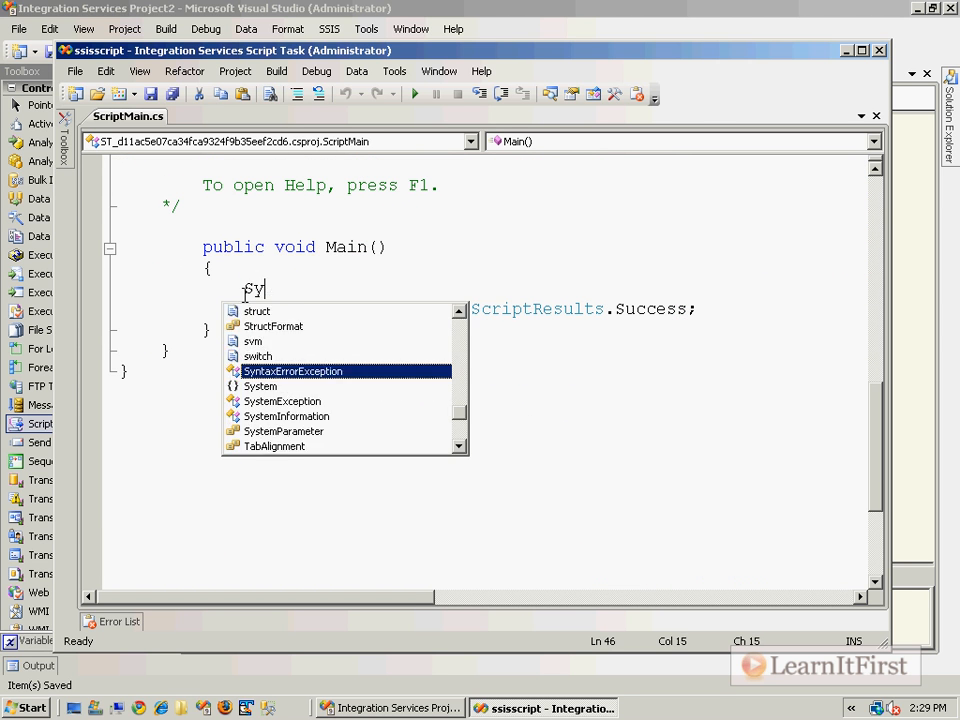
type("stem.Windows.")
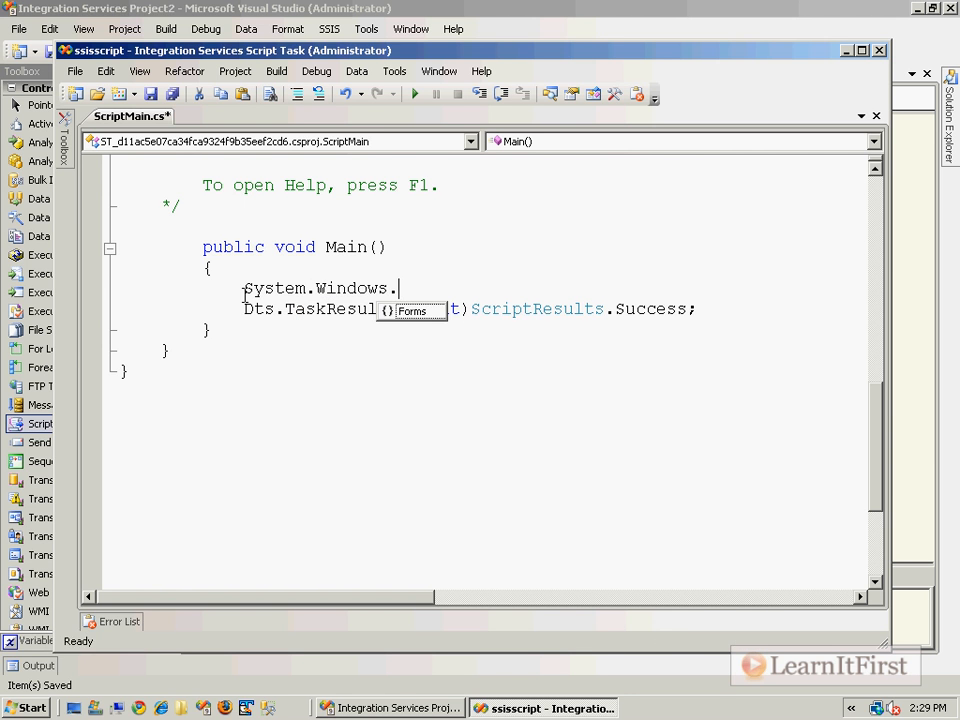
type("Forms.MessageBox.Show(Dts.")
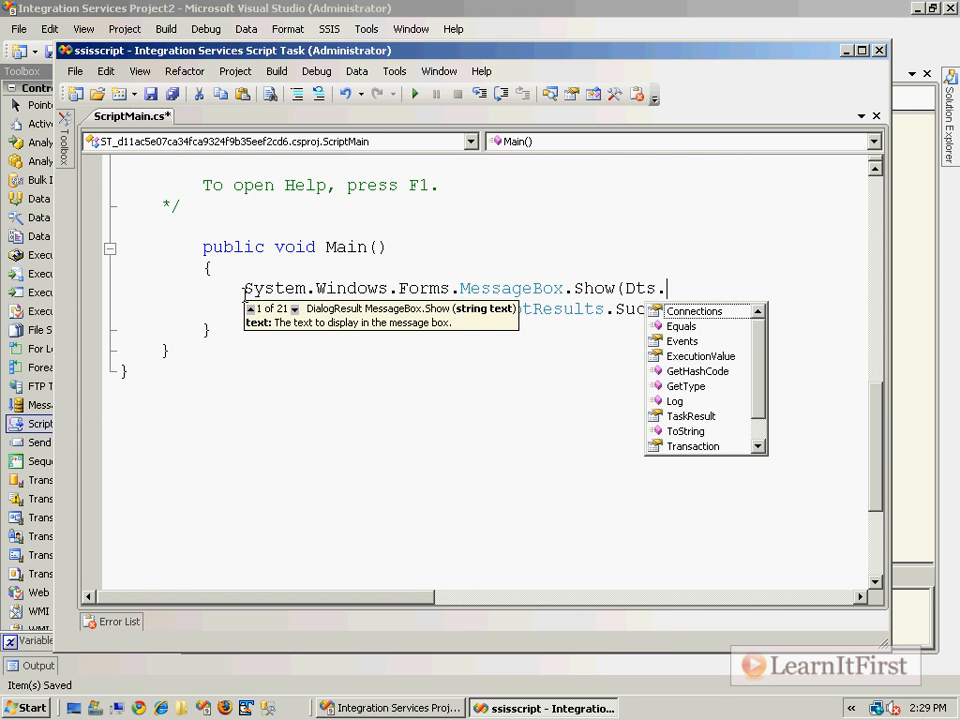
key("ctrl")
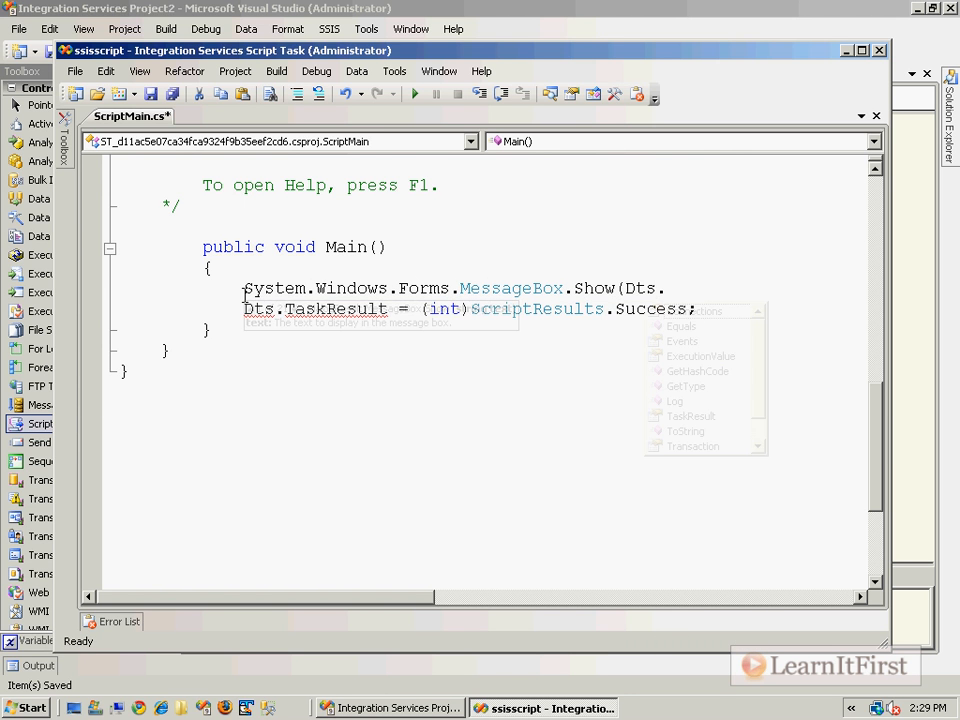
type("Variables(\"")
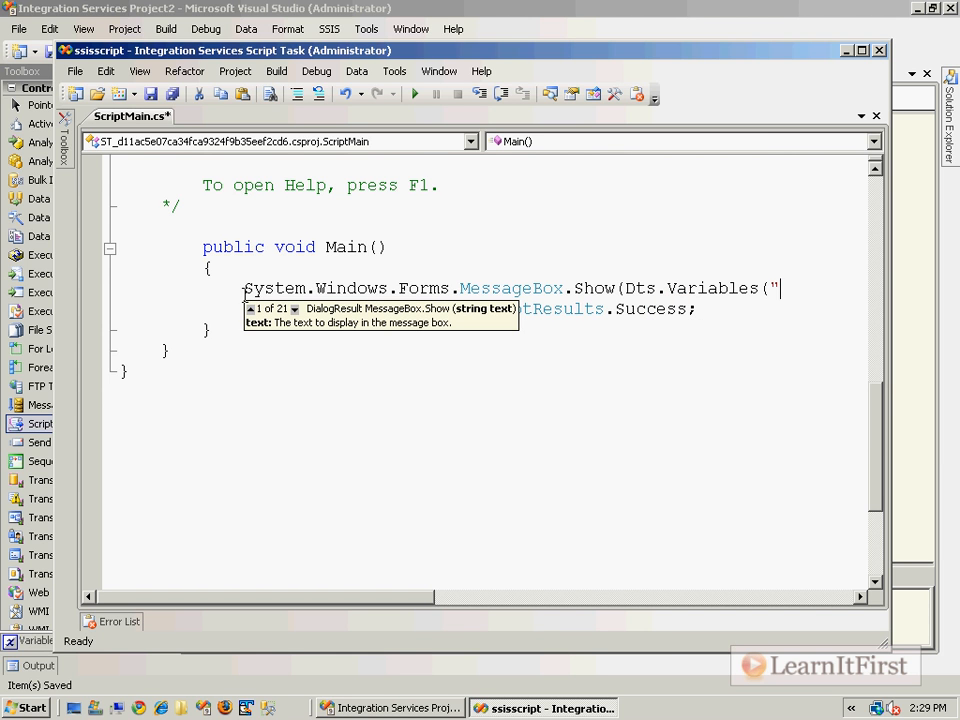
Replace the opening parenthesis and quote after Dts.Variables with a square-bracket index for "ScottsVariable"
key("BackSpace")
key("BackSpace")
type("[")
key("BackSpace")
type("[")
key("BackSpace")
type("[\"ScottsV")
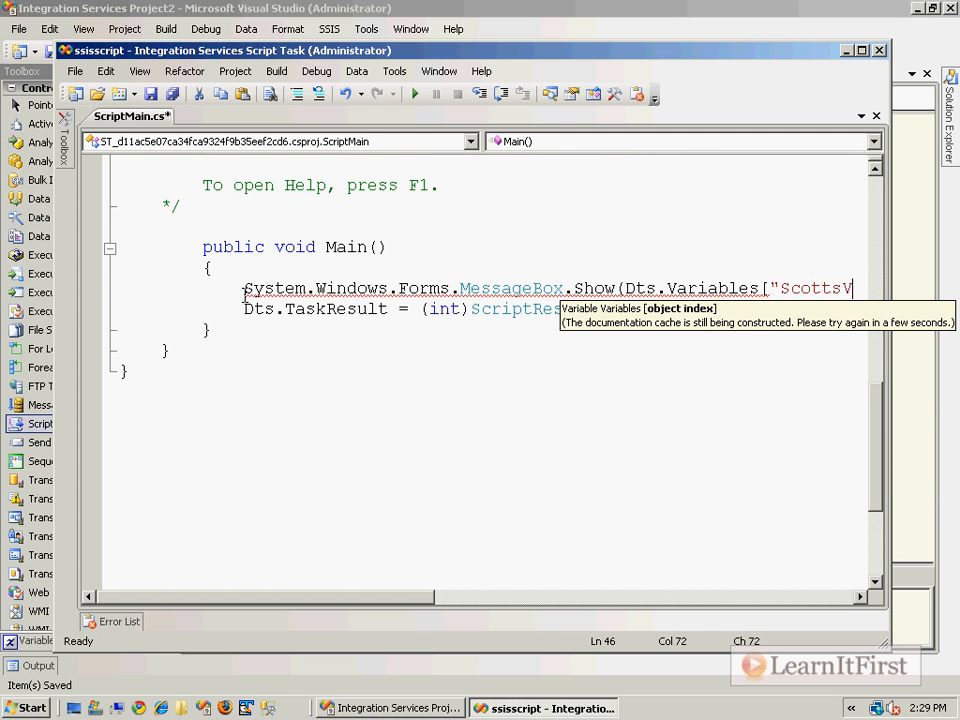
type("ariable")
Close the index bracket, complete the MessageBox statement with .Value.ToString()); and save the script
type("\"].,Va")
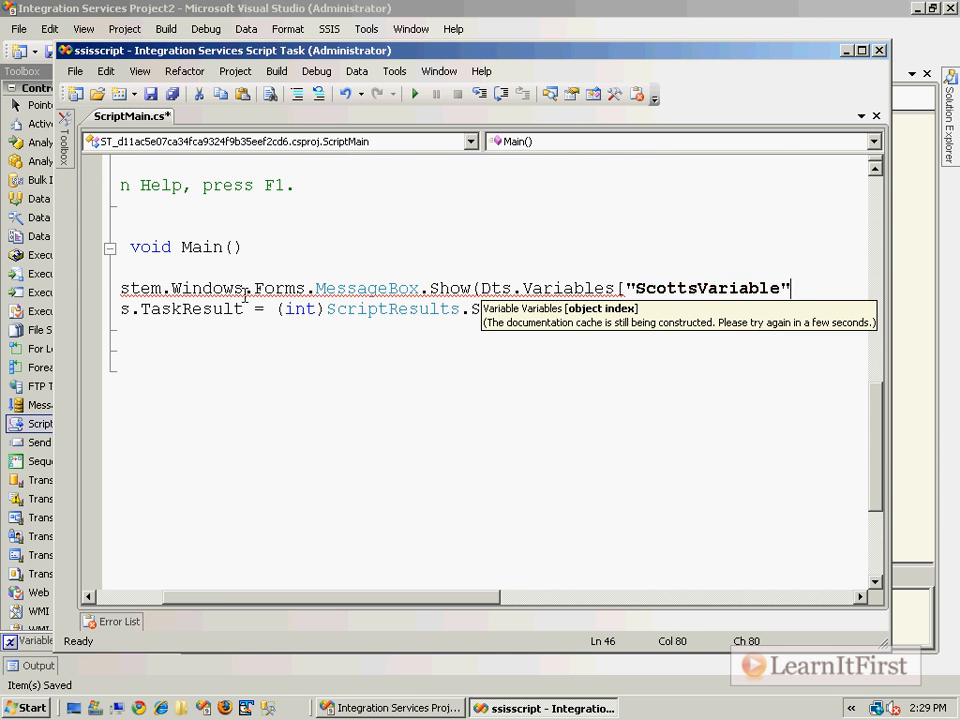
key("BackSpace")
key("BackSpace")
key("BackSpace")
type("Val")
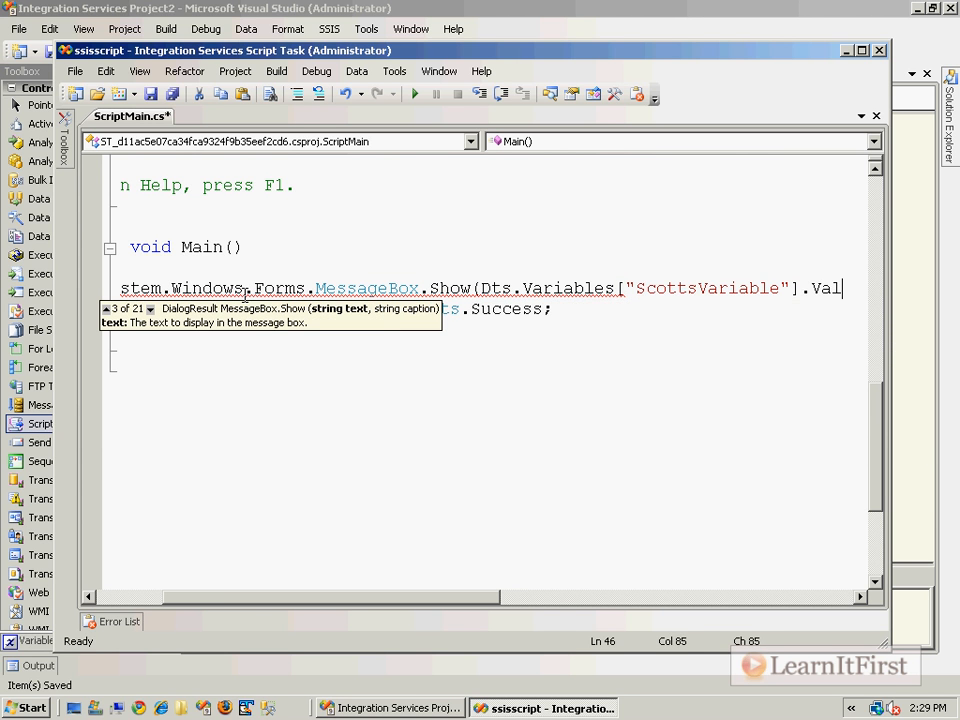
type("ue.ToString());")
key("ctrl+s")
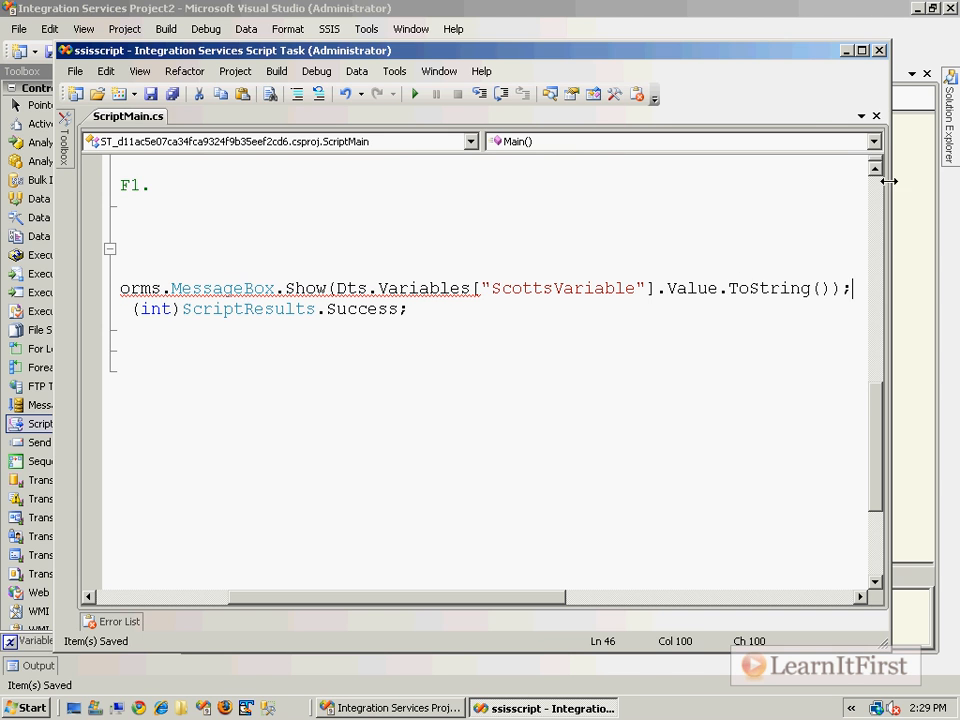
Close the script editor after reviewing the code, accept the Script Task settings, and save the package
left_click(862, 51)
scroll(654, 503, "down", 3)
left_click_drag(487, 653, 378, 662)
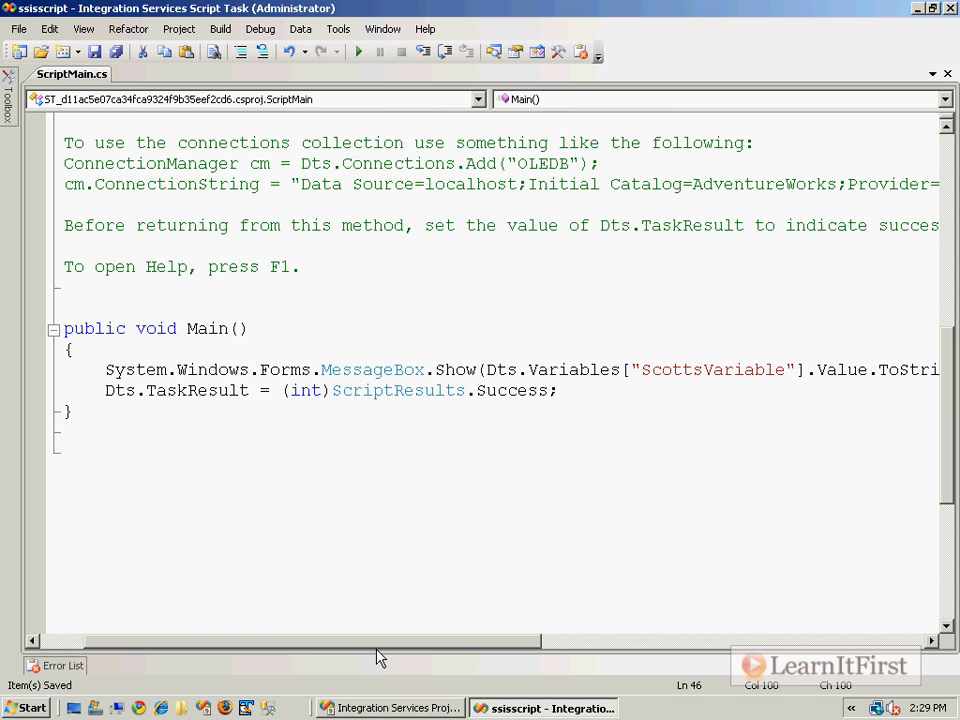
left_click_drag(381, 645, 491, 647)
left_click(729, 458)
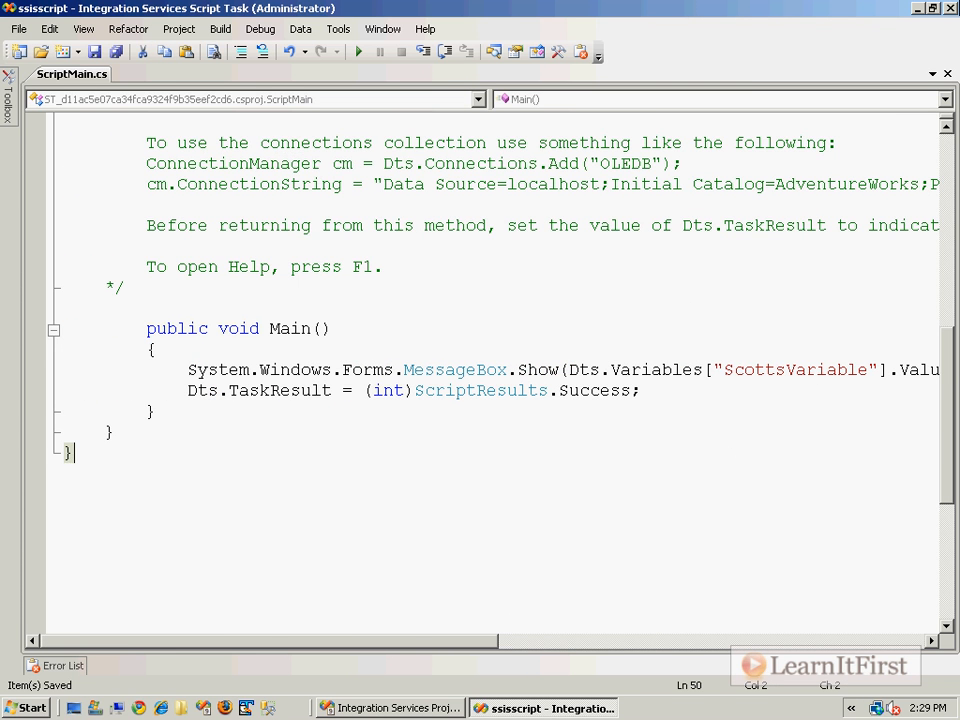
left_click(956, 5)
left_click(550, 576)
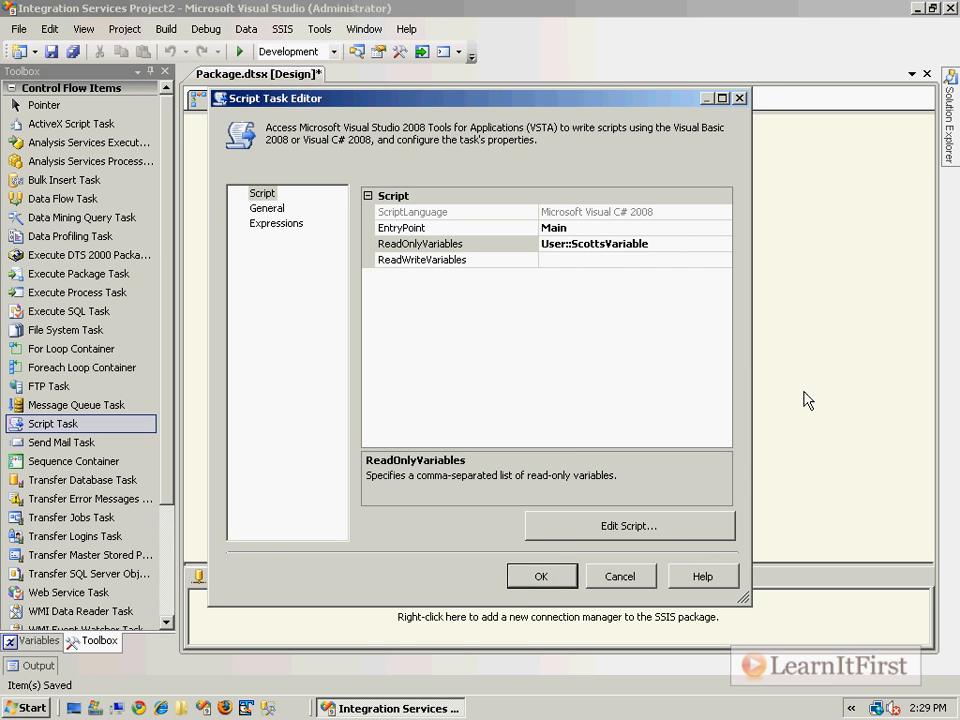
left_click(681, 379)
key("ctrl+s")
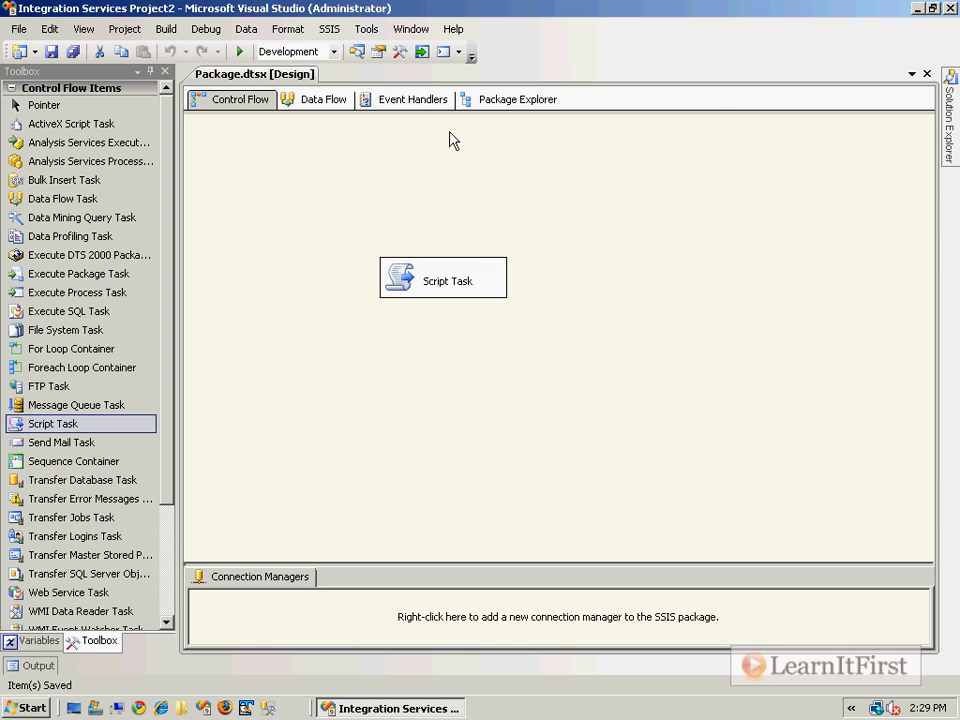
Run the package in debug mode, dismiss its message box, and return to design mode
key("F5")
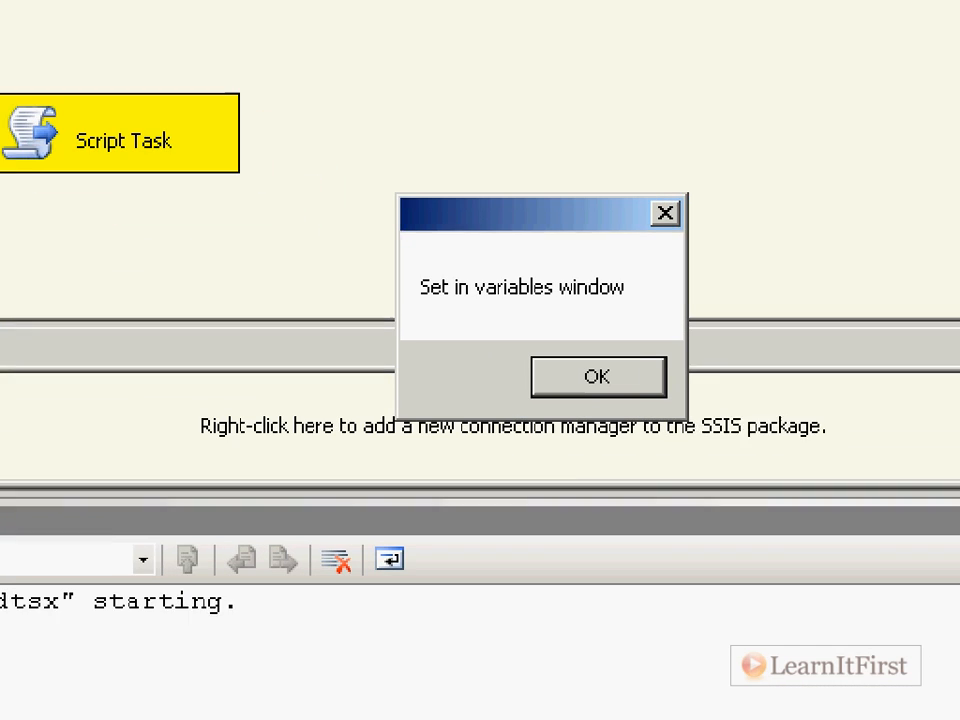
left_click_drag(414, 308, 598, 300)
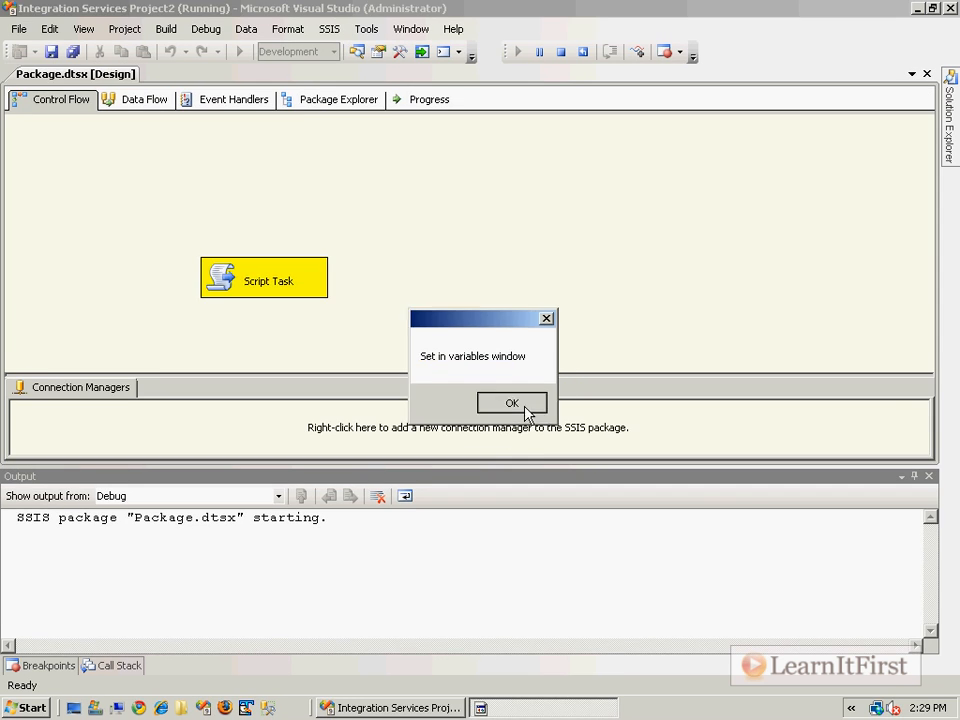
left_click(652, 378)
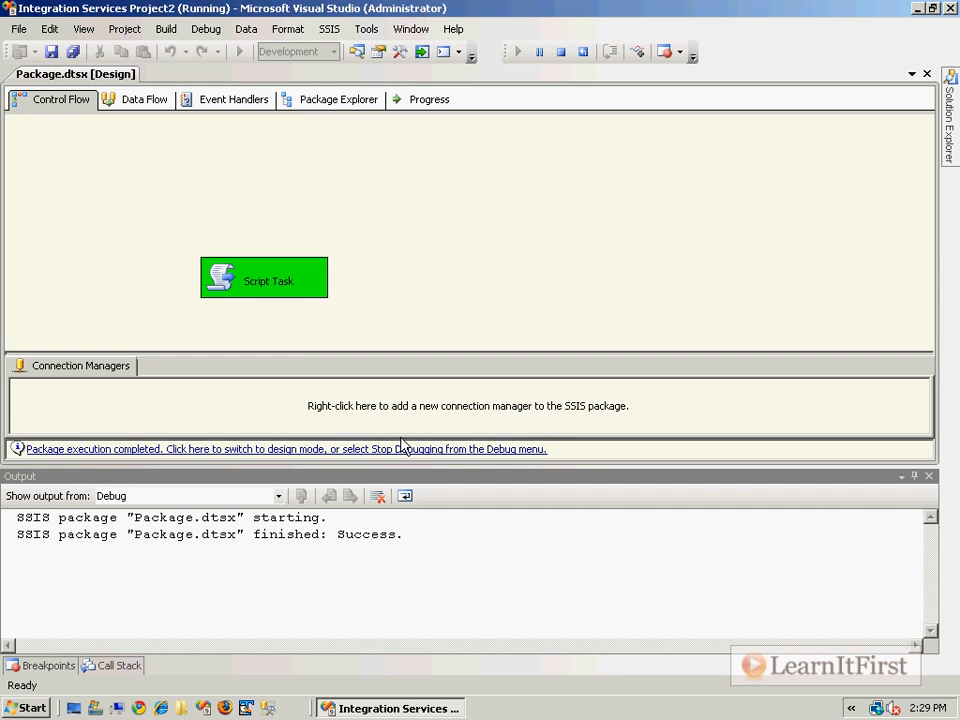
left_click(390, 450)
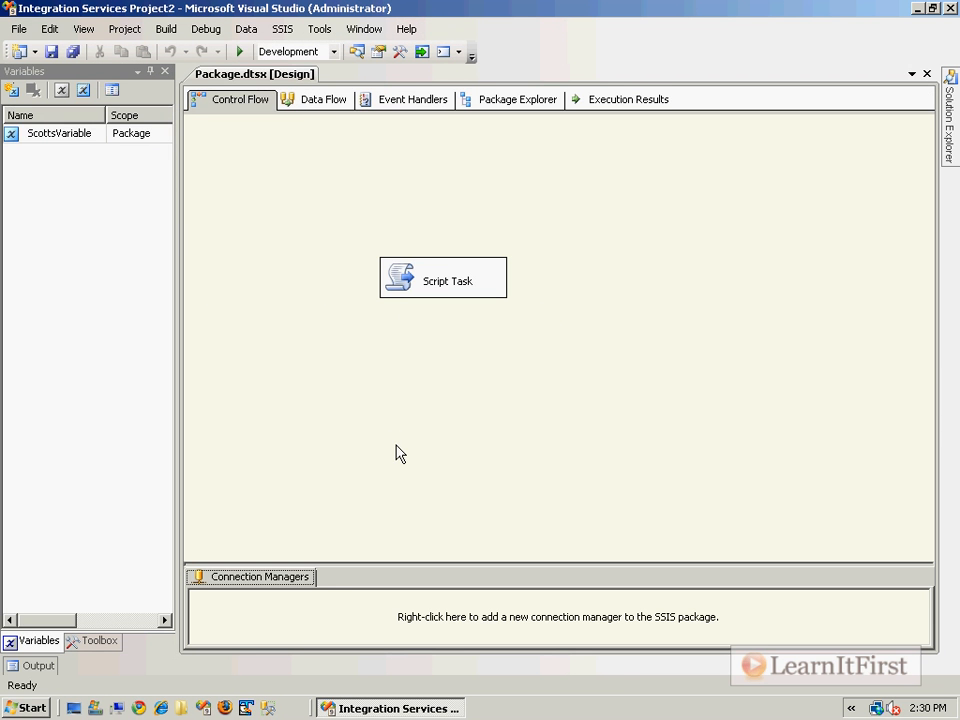
Open the Package Configurations Organizer and enable package configurations
left_click(291, 32)
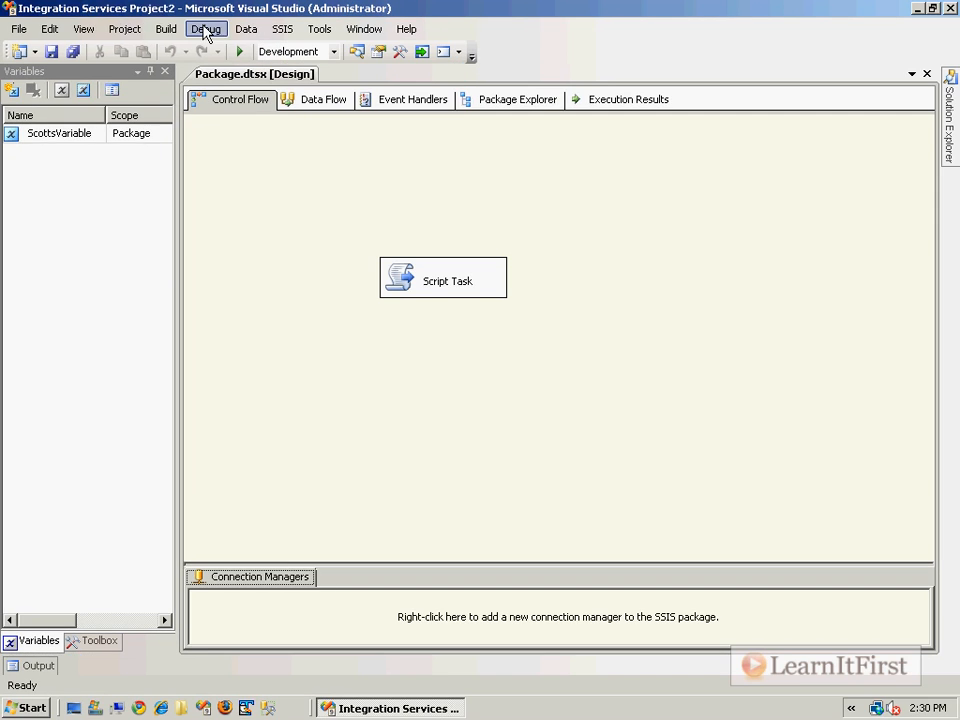
left_click(462, 58)
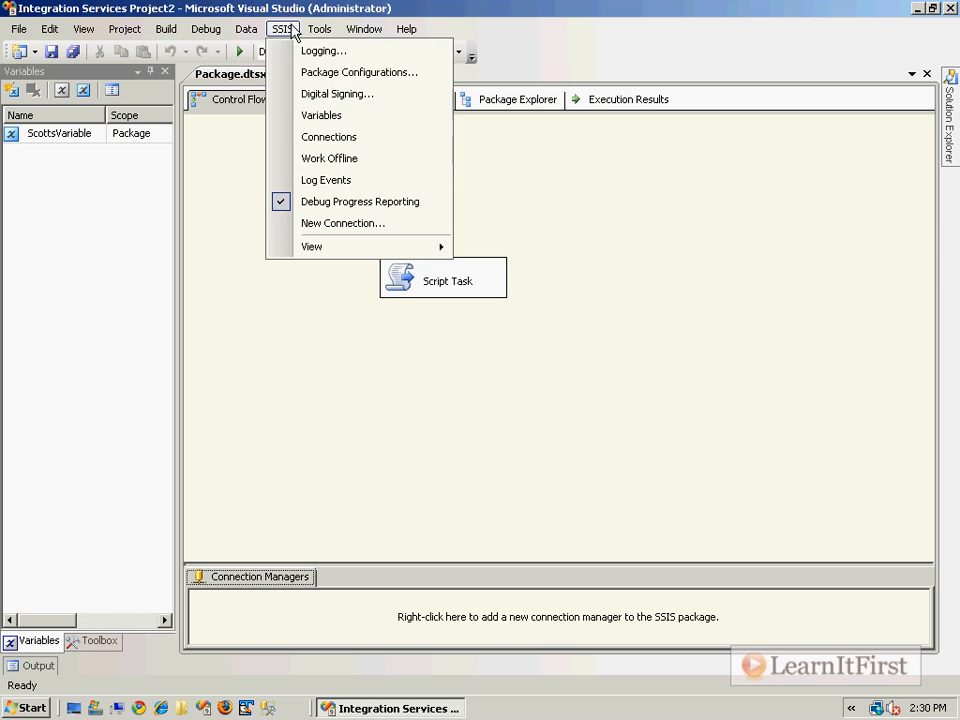
left_click(347, 74)
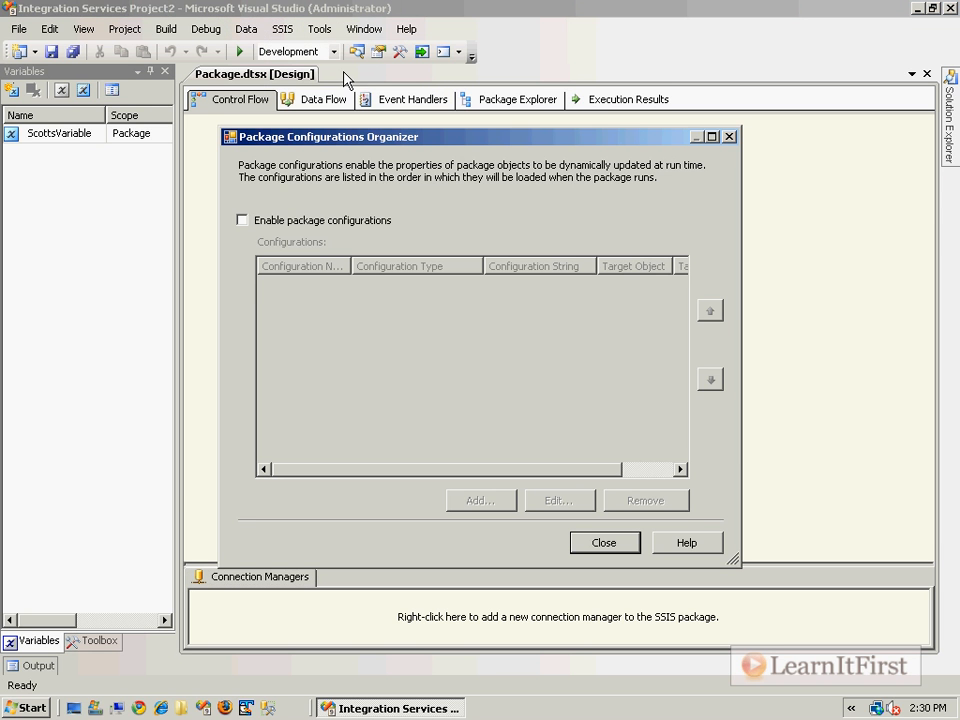
left_click(333, 222)
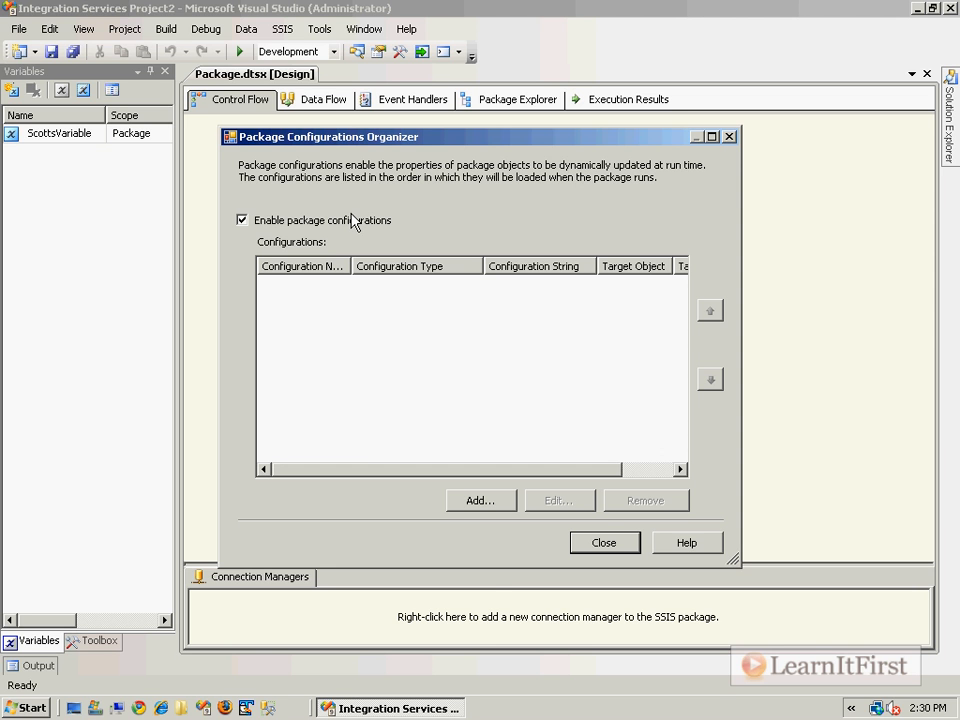
Add a new package configuration and keep XML configuration file as its type after reviewing the available types
left_click(482, 508)
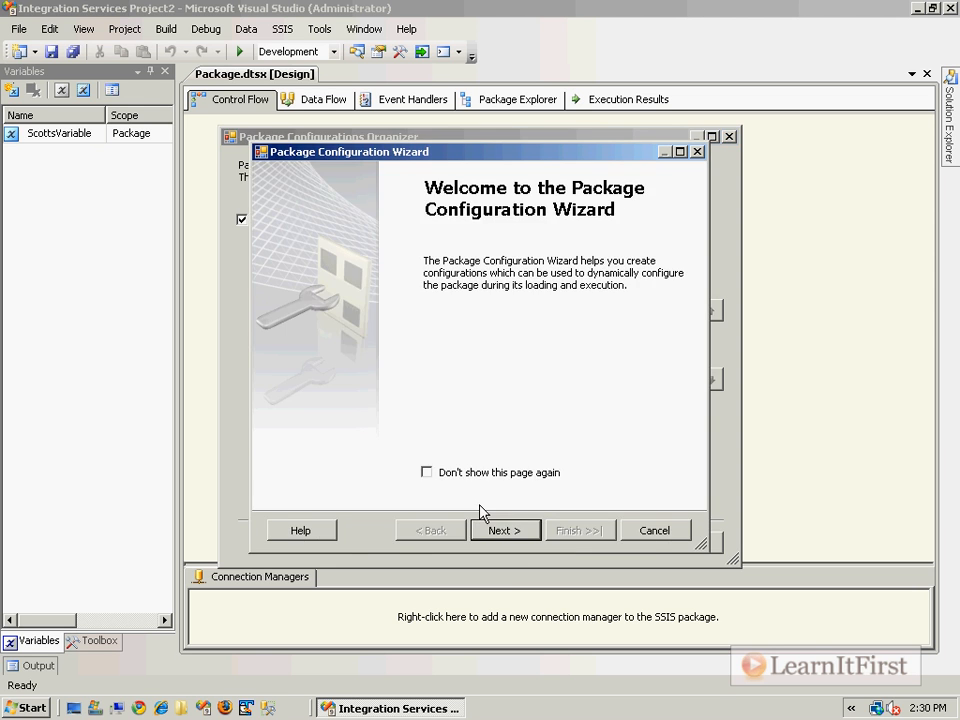
left_click(526, 535)
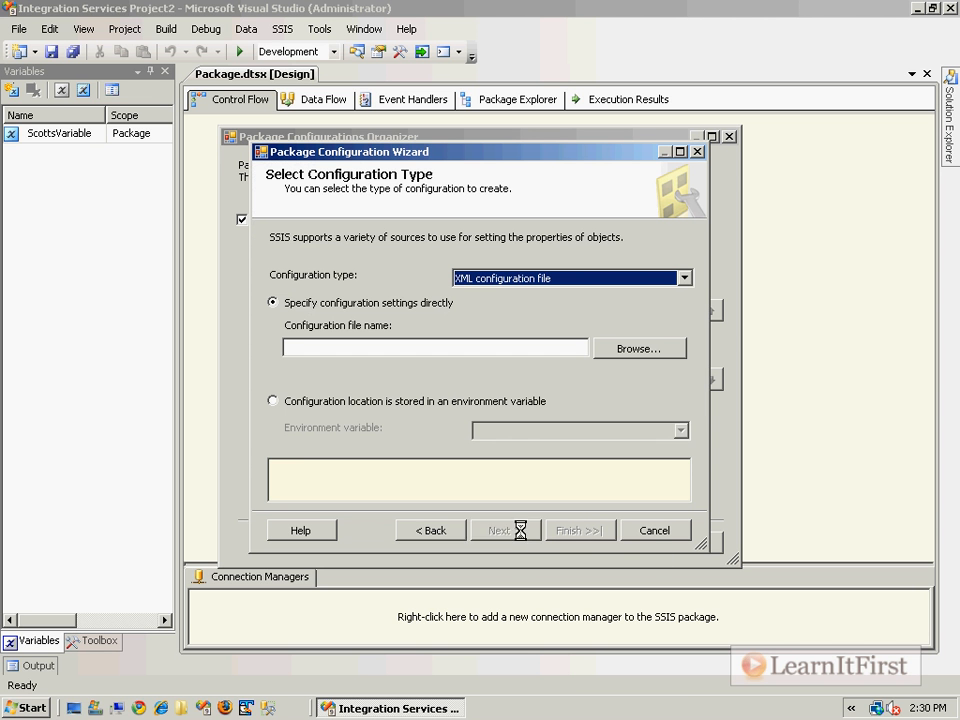
left_click(685, 280)
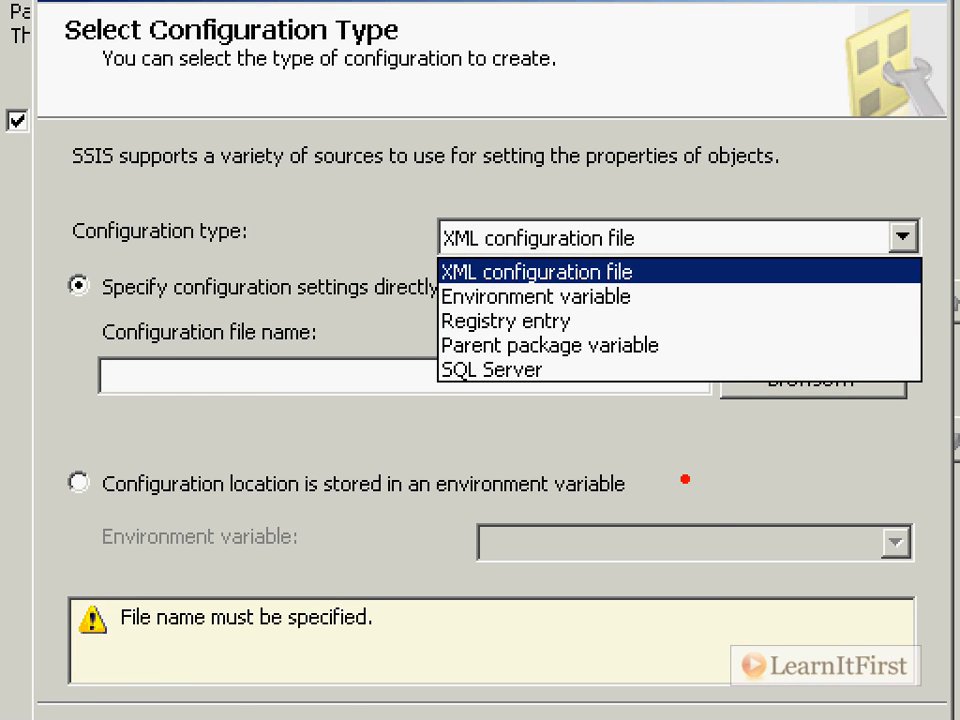
left_click(676, 270)
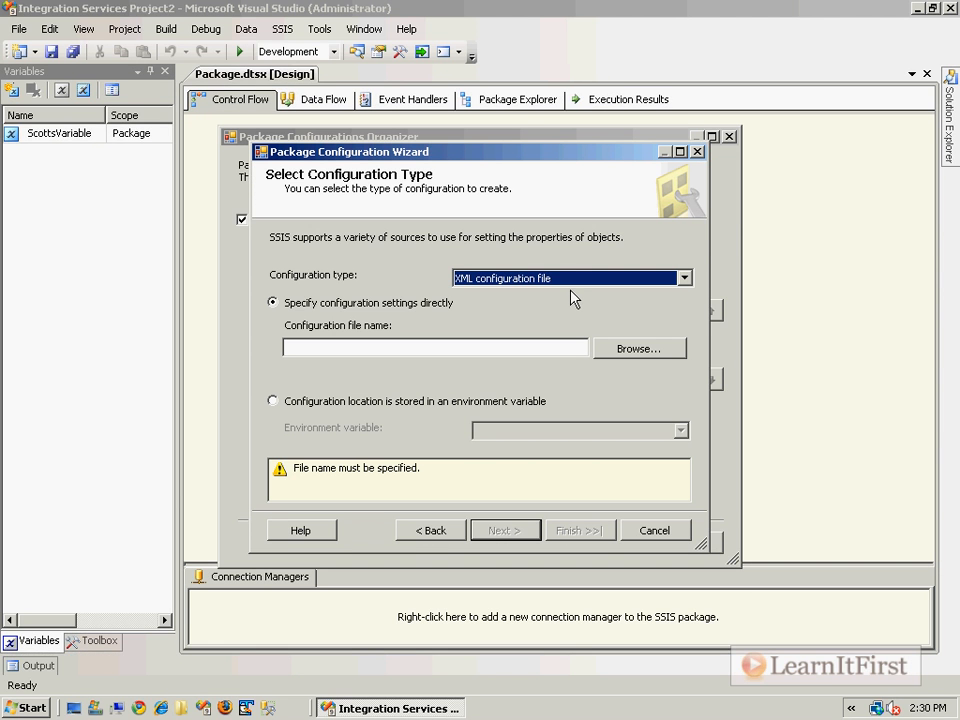
left_click(598, 279)
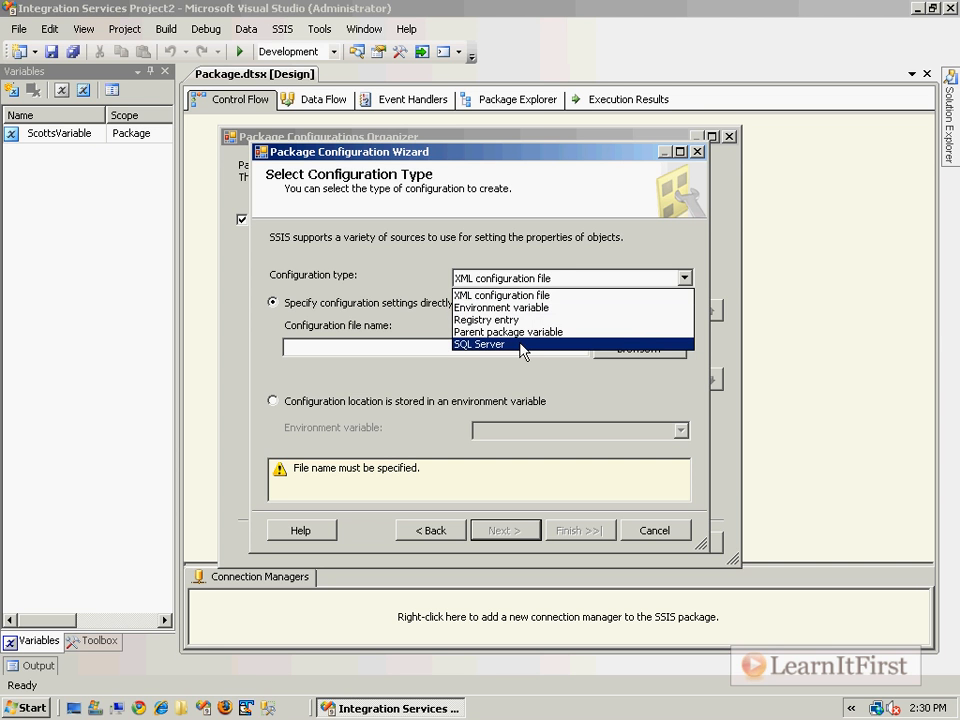
left_click(562, 282)
left_click(537, 349)
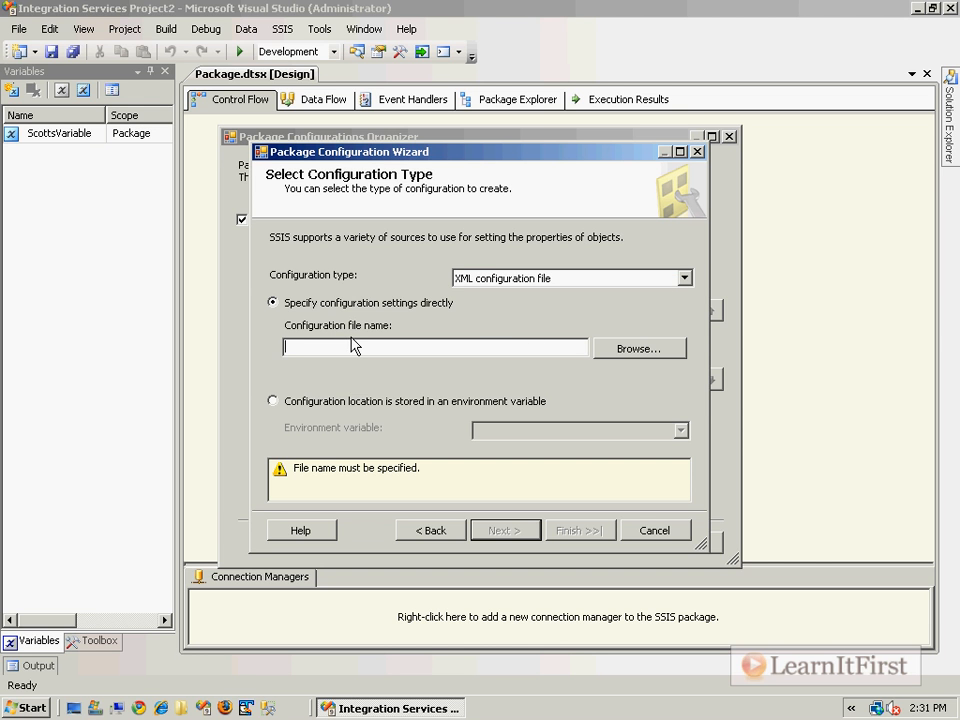
type("c:\\")
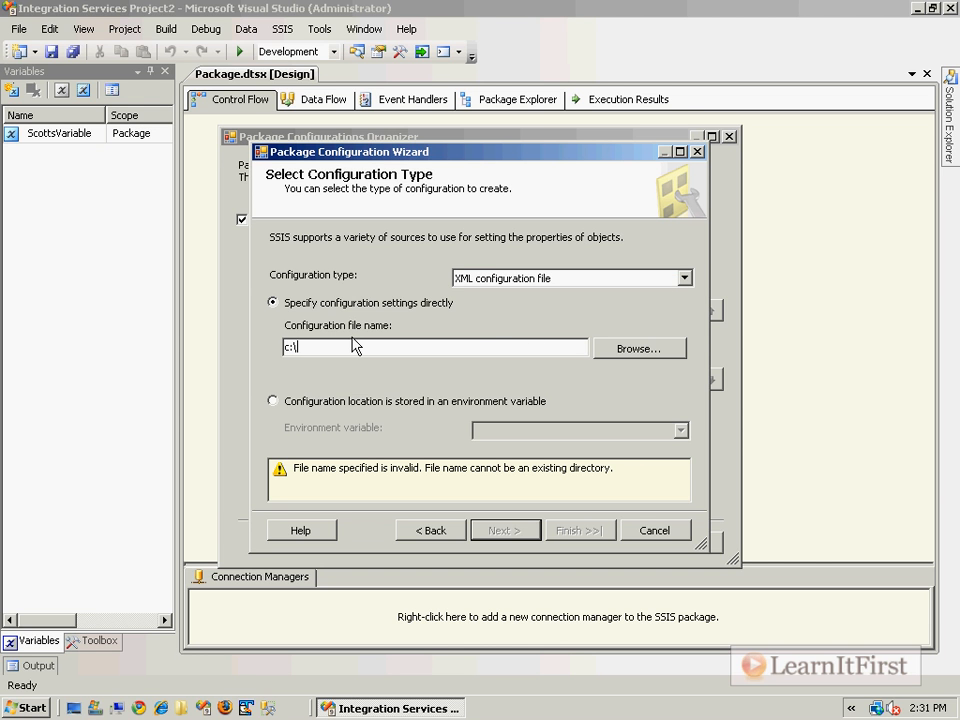
type("My")
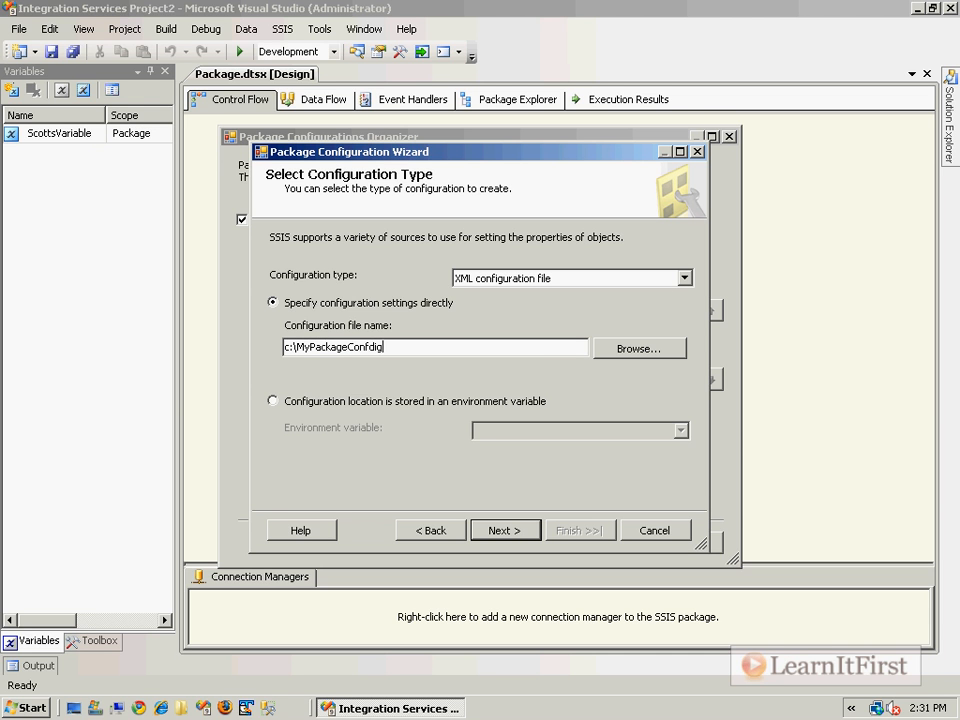
type("PackageConfiguration")
double_click(366, 348)
left_click(382, 345)
left_click_drag(299, 348, 455, 348)
left_click(461, 348)
Browse to the Integration Services Project2 folder and save the configuration file as Package in the SSIS Configuration files (*.dtsConfig) format
left_click(659, 350)
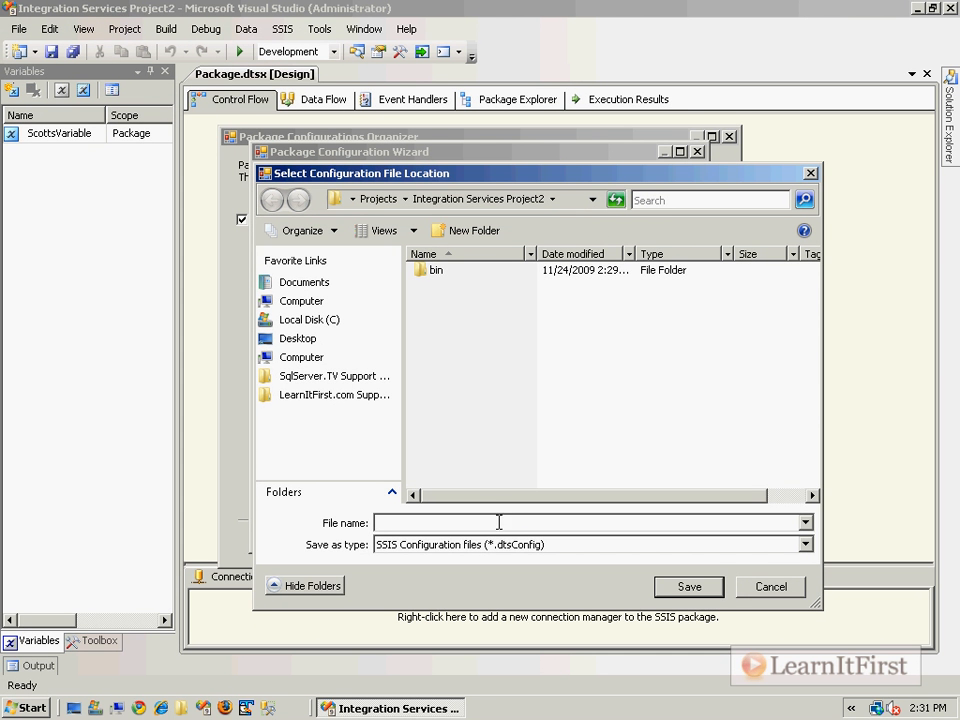
left_click(556, 548)
left_click(555, 560)
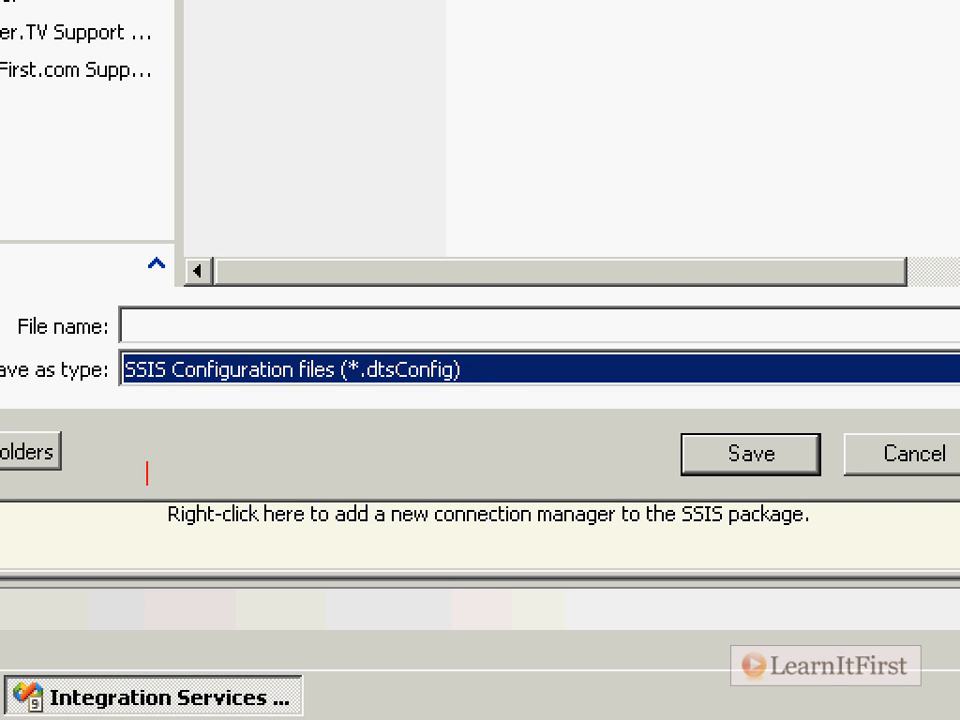
type("XML file")
mouse_move(278, 467)
left_mouse_down()
mouse_move(435, 402)
mouse_move(412, 395)
mouse_move(440, 397)
left_mouse_up()
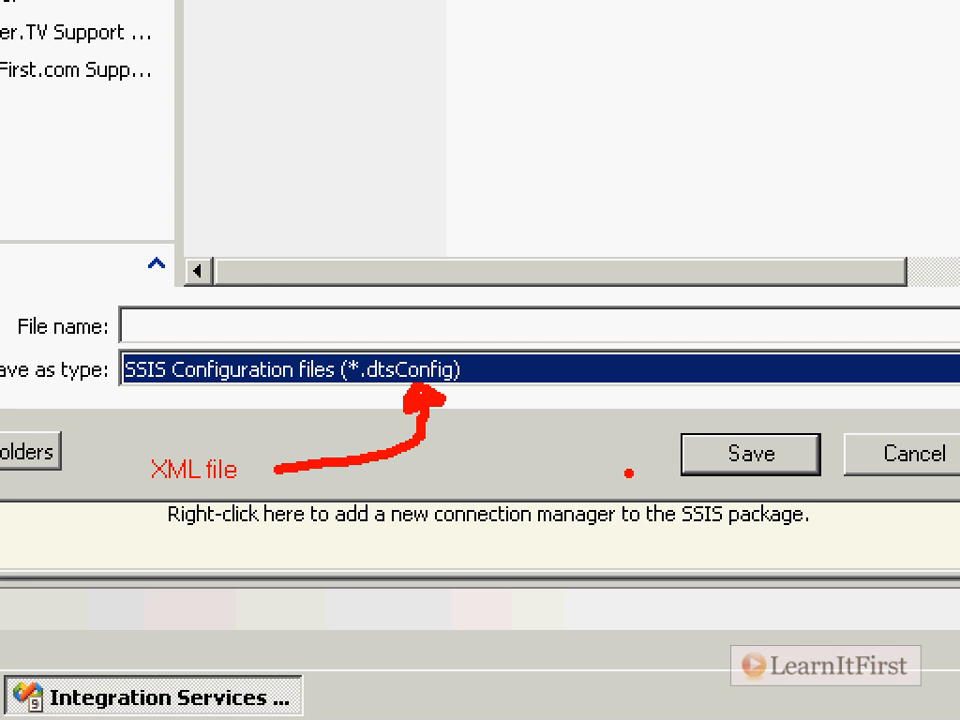
key("Escape")
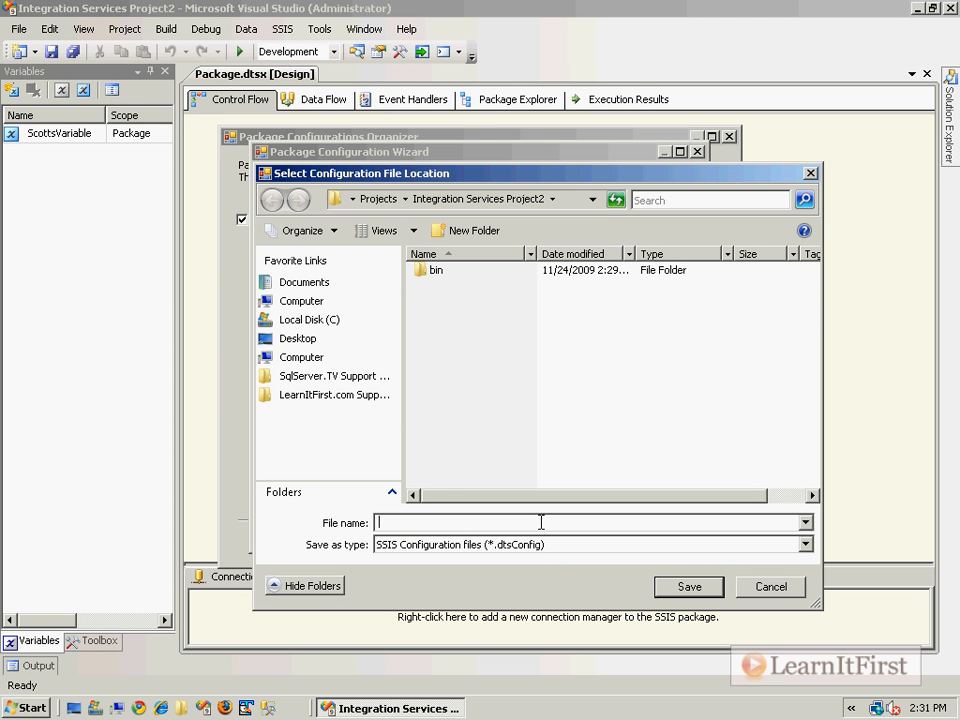
type("Package")
key("Tab")
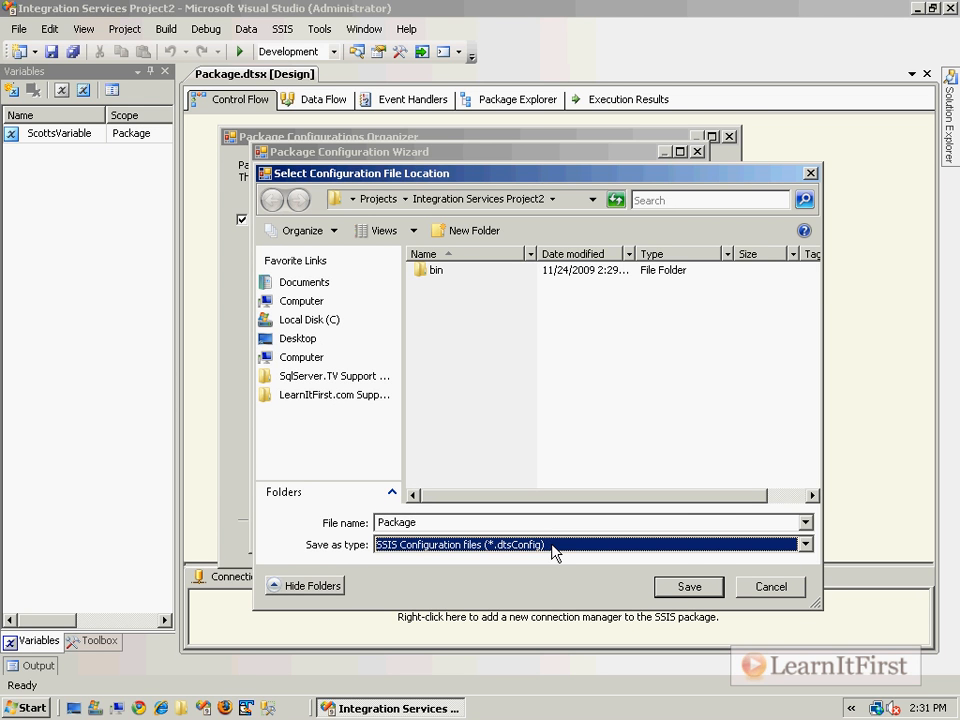
left_click(688, 587)
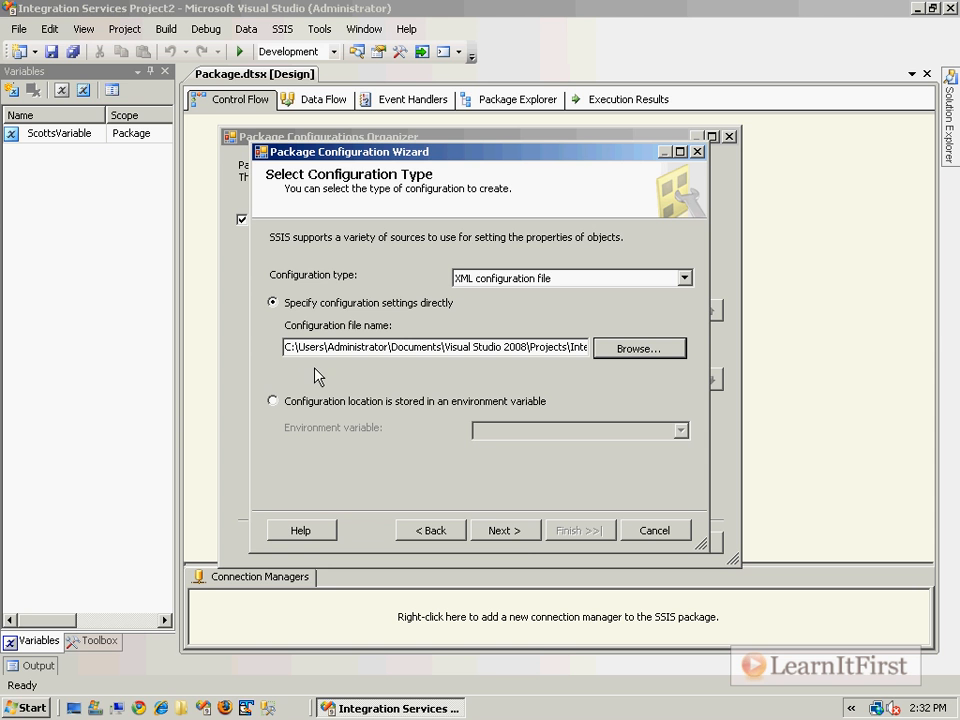
Continue to the property export page, maximize the wizard, and collapse the package's Variables and Properties folders
left_click(517, 537)
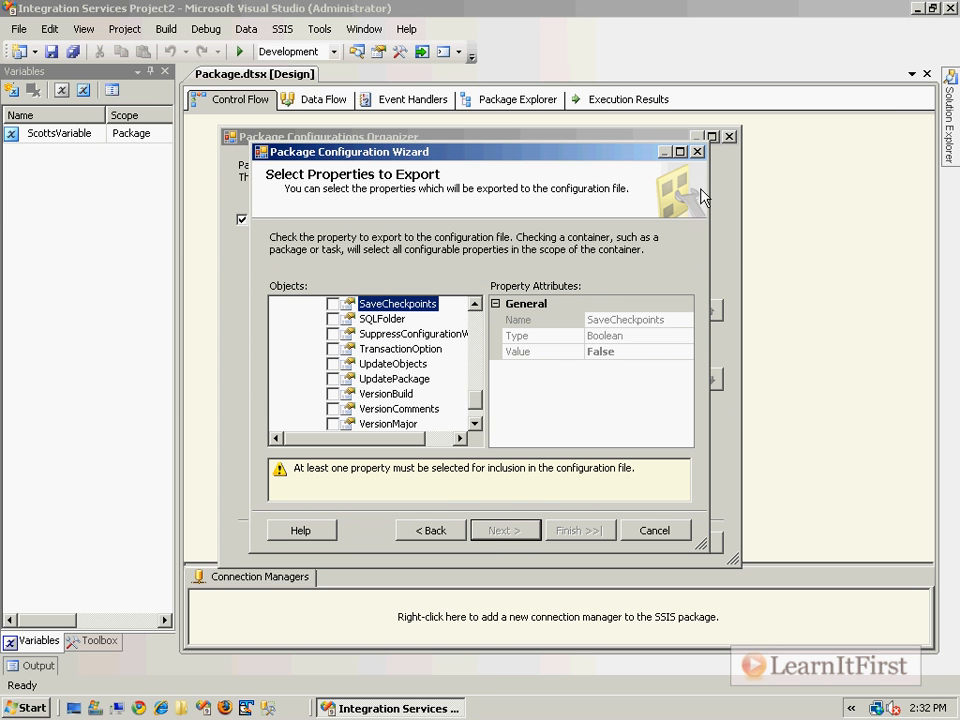
left_click(679, 151)
left_click_drag(231, 399, 243, 224)
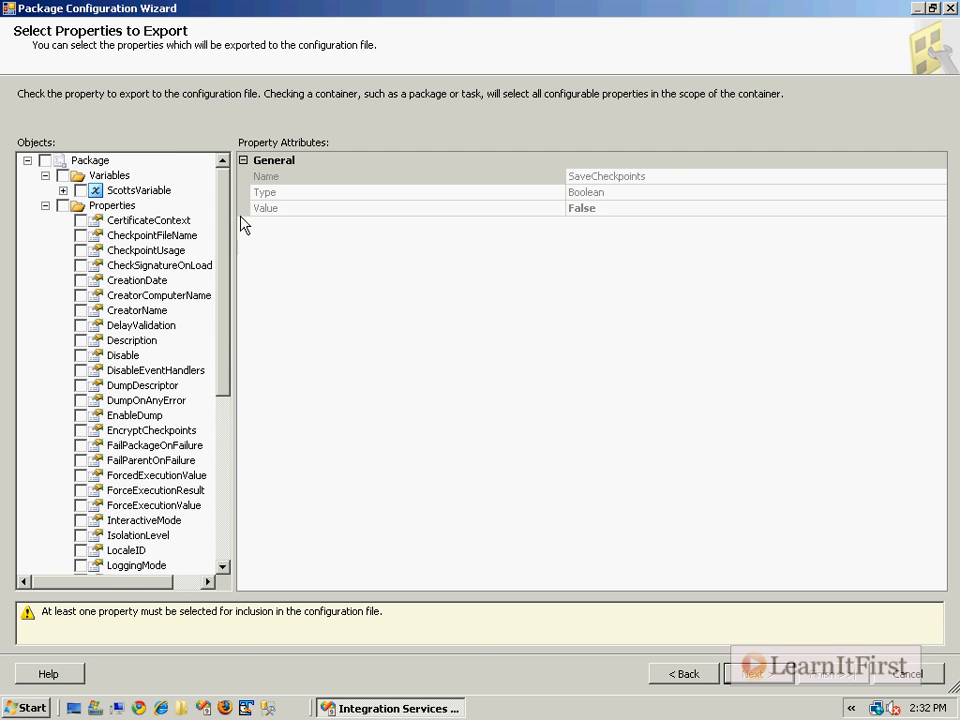
left_click(45, 205)
left_click(45, 175)
left_click(45, 205)
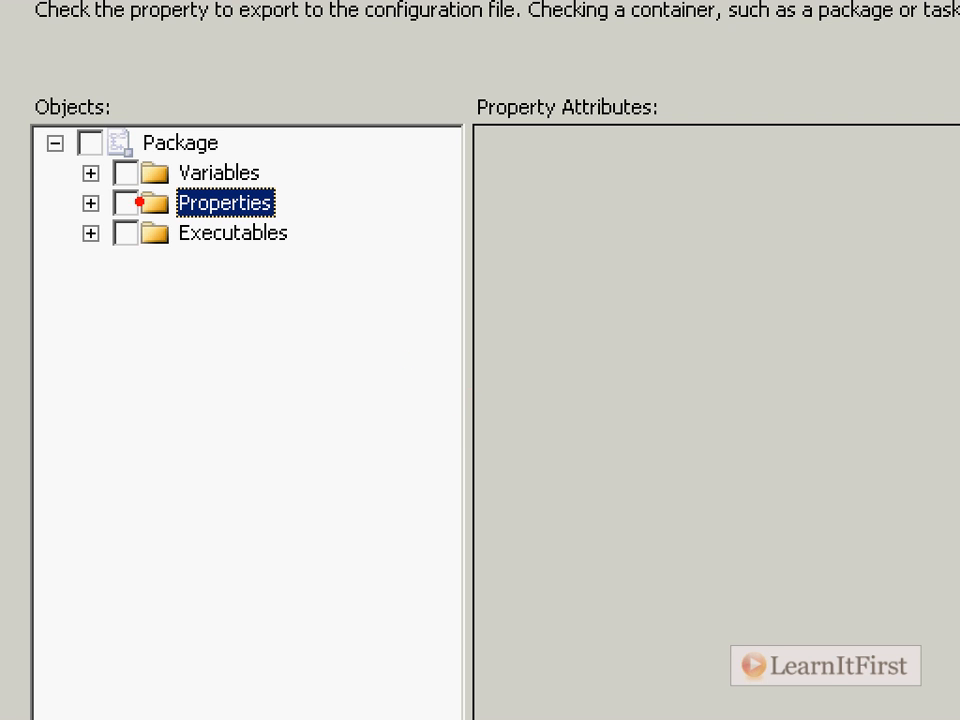
mouse_move(70, 128)
left_mouse_down()
mouse_move(85, 145)
mouse_move(212, 58)
left_mouse_up()
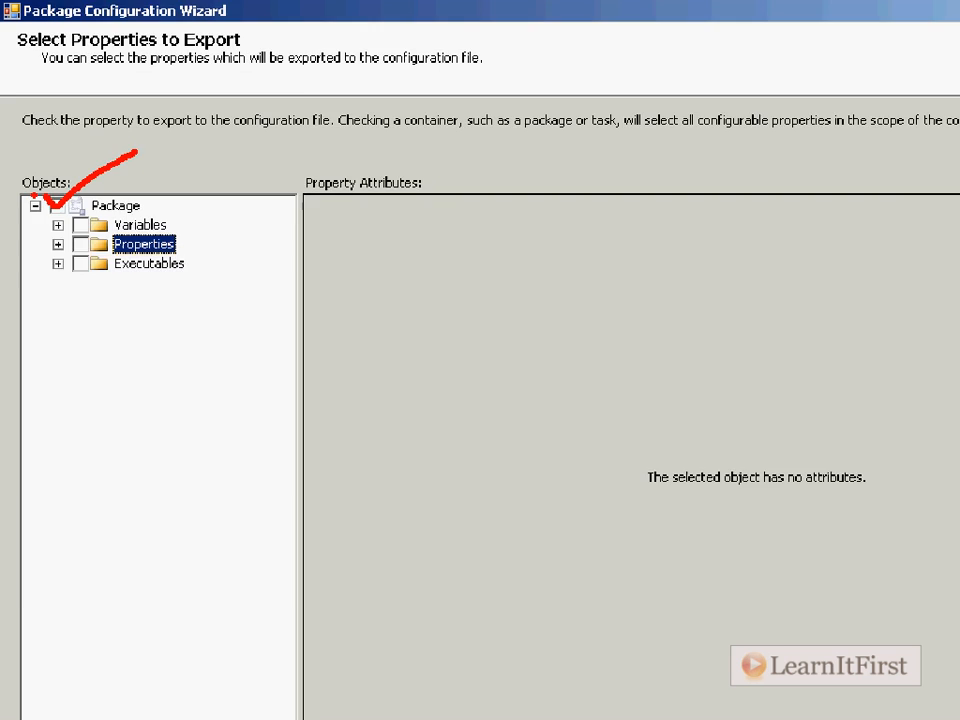
left_click(106, 151)
Include the entire Package for export and expand the Script Task down to the properties of ScottsVariable
left_click(45, 160)
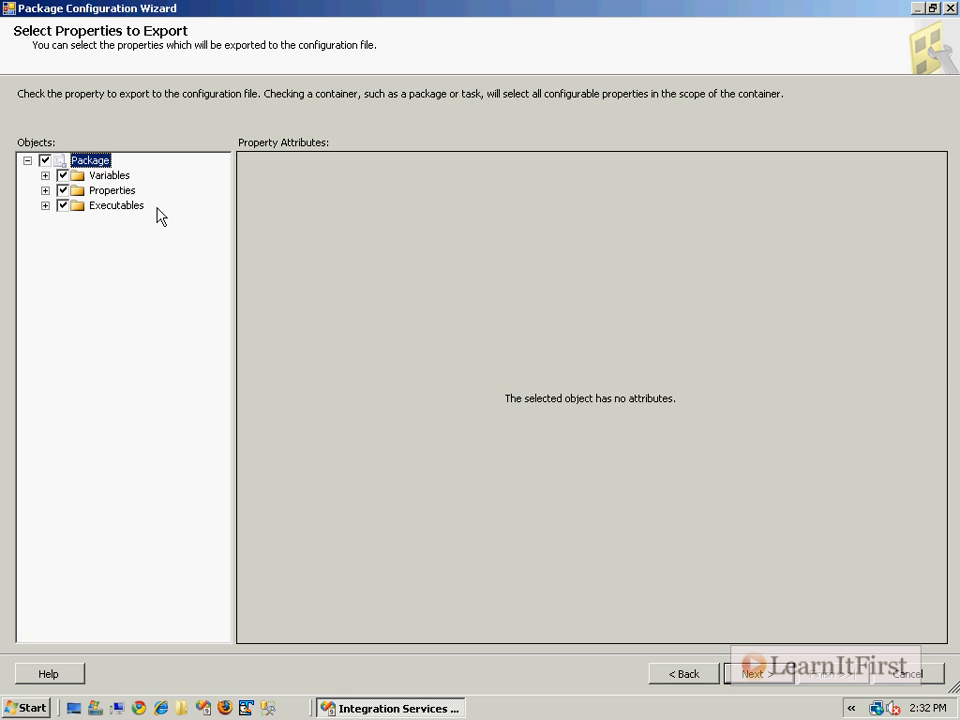
left_click(45, 205)
left_click(63, 220)
left_click(81, 250)
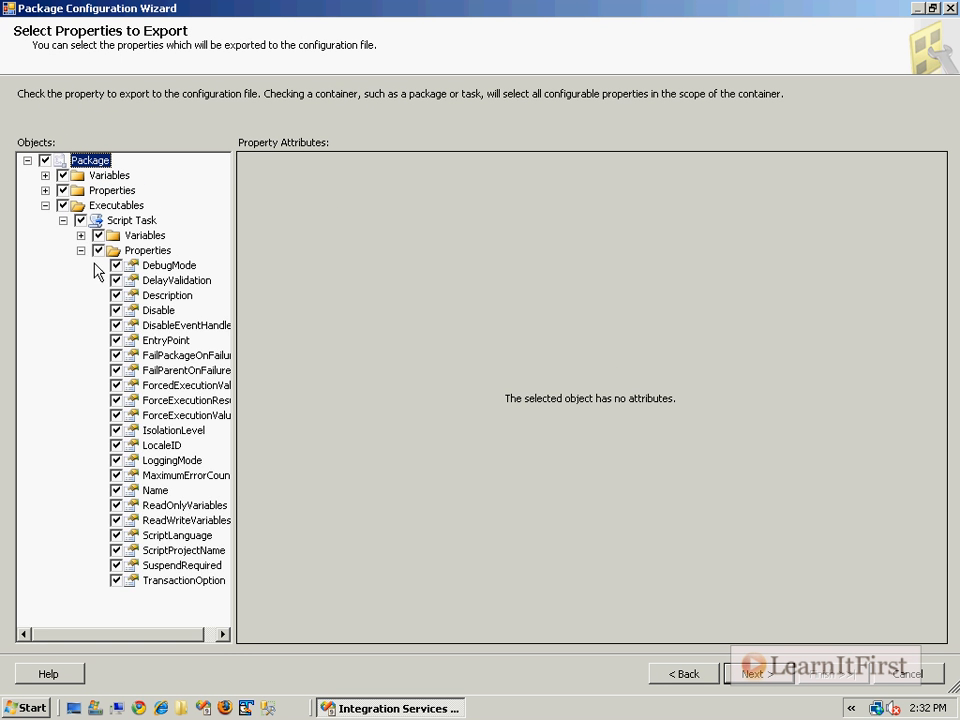
left_click(81, 235)
left_click(99, 250)
left_click(117, 265)
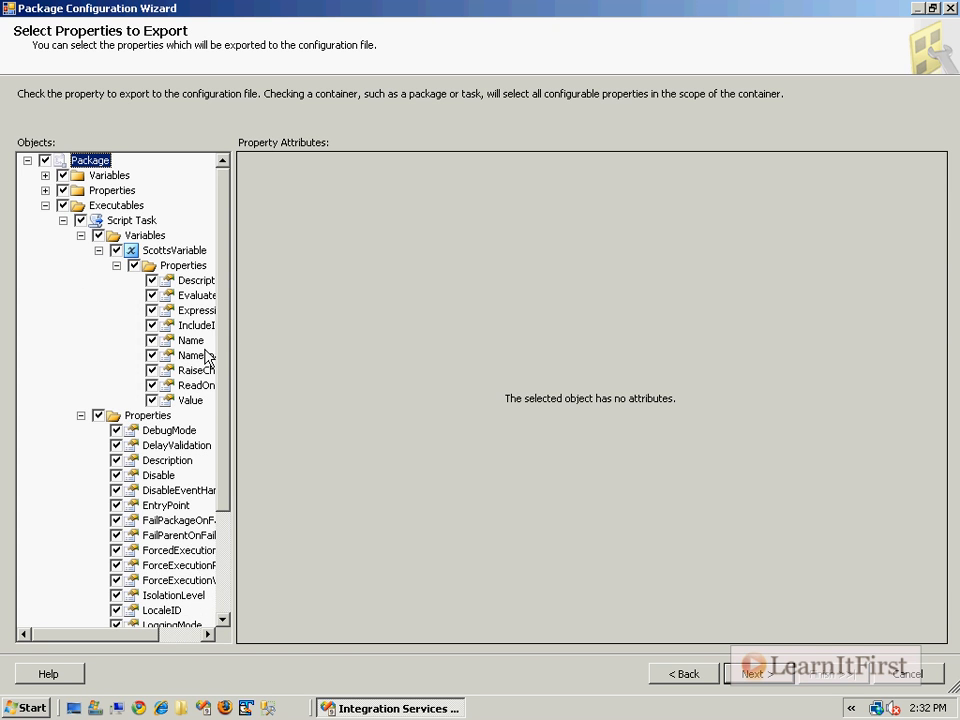
Examine the attributes of the individual ScottsVariable properties under the Script Task, ending with Value
left_click(185, 265)
left_click(190, 250)
left_click(196, 283)
left_click(196, 295)
left_click(196, 310)
left_click(190, 340)
left_click(196, 370)
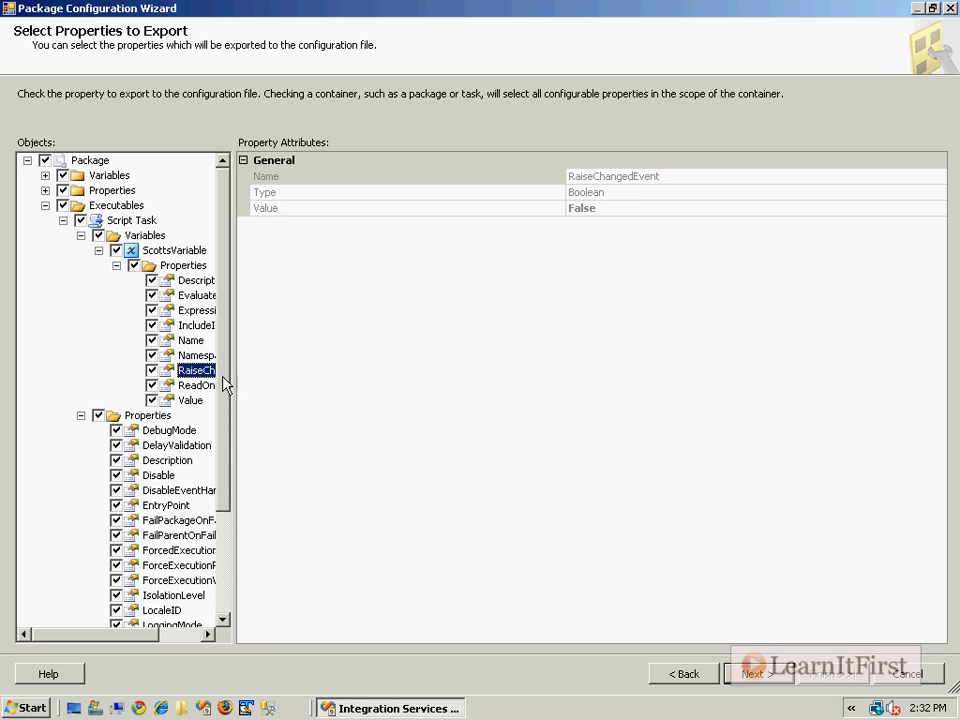
left_click(190, 400)
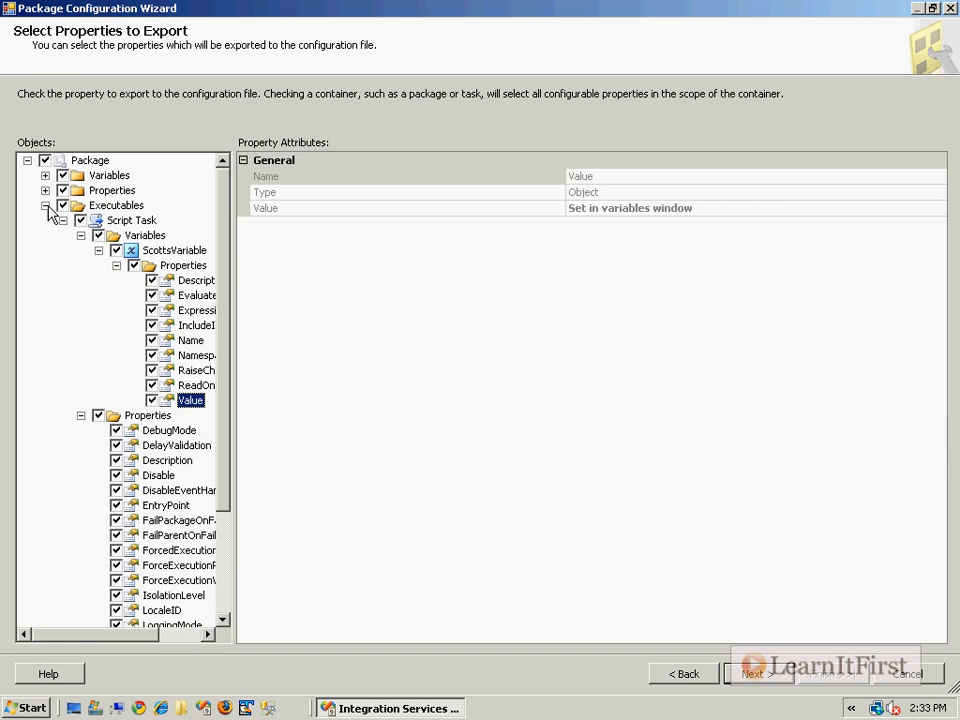
Finish the wizard with the default name Configuration 1 and close the Package Configurations Organizer
left_click(45, 205)
left_click(737, 676)
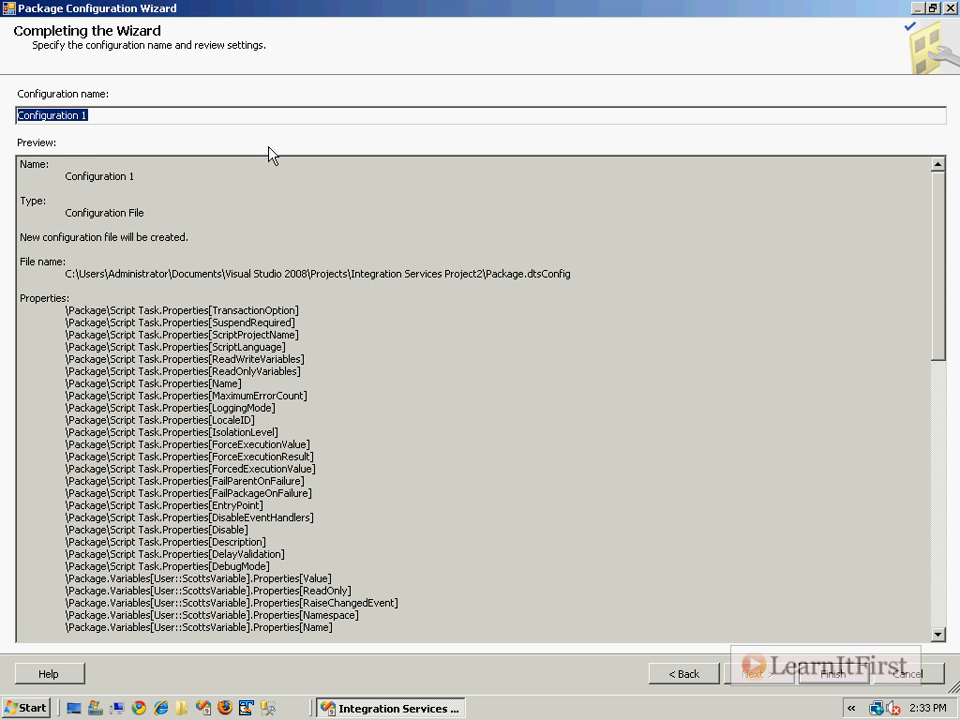
left_click(833, 674)
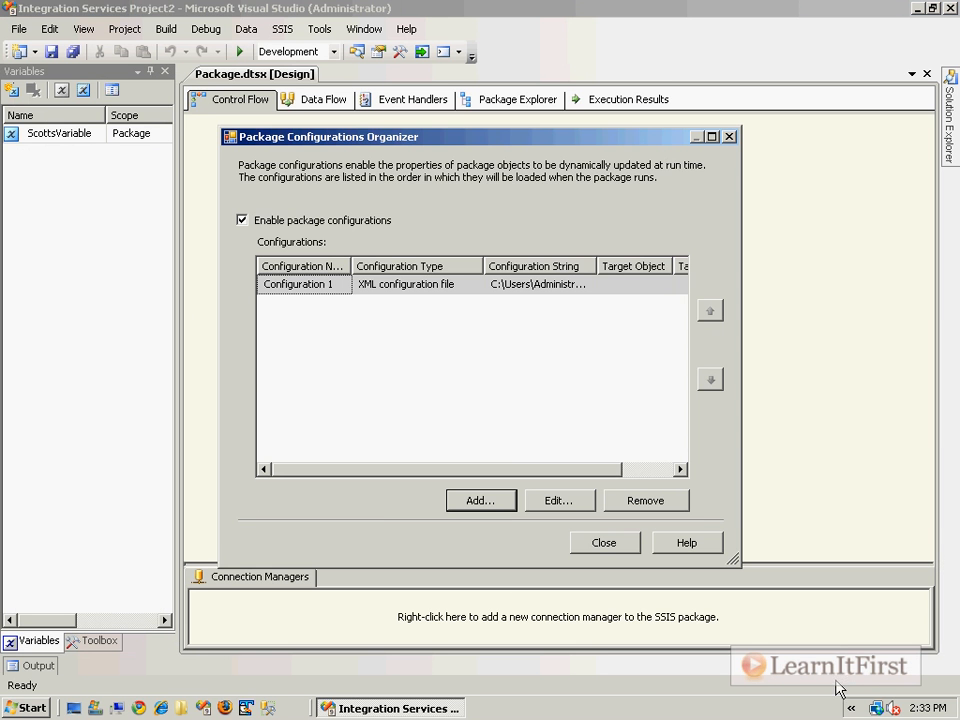
left_click(623, 547)
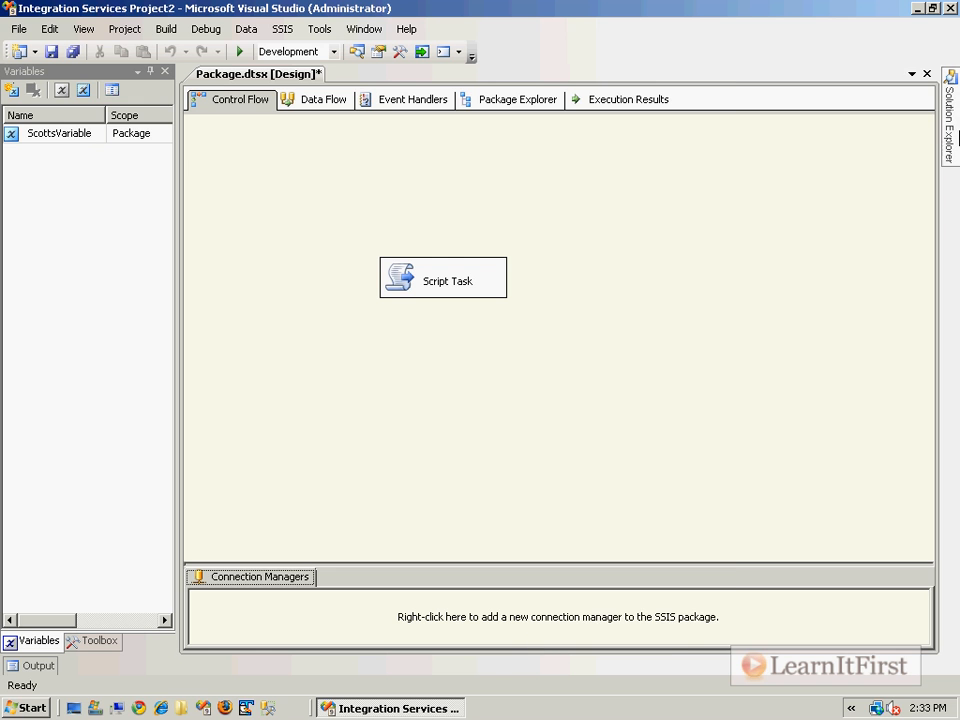
Look at Package.dtsx under SSIS Packages in Solution Explorer and save the package
left_click(951, 130)
right_click(672, 157)
right_click(666, 173)
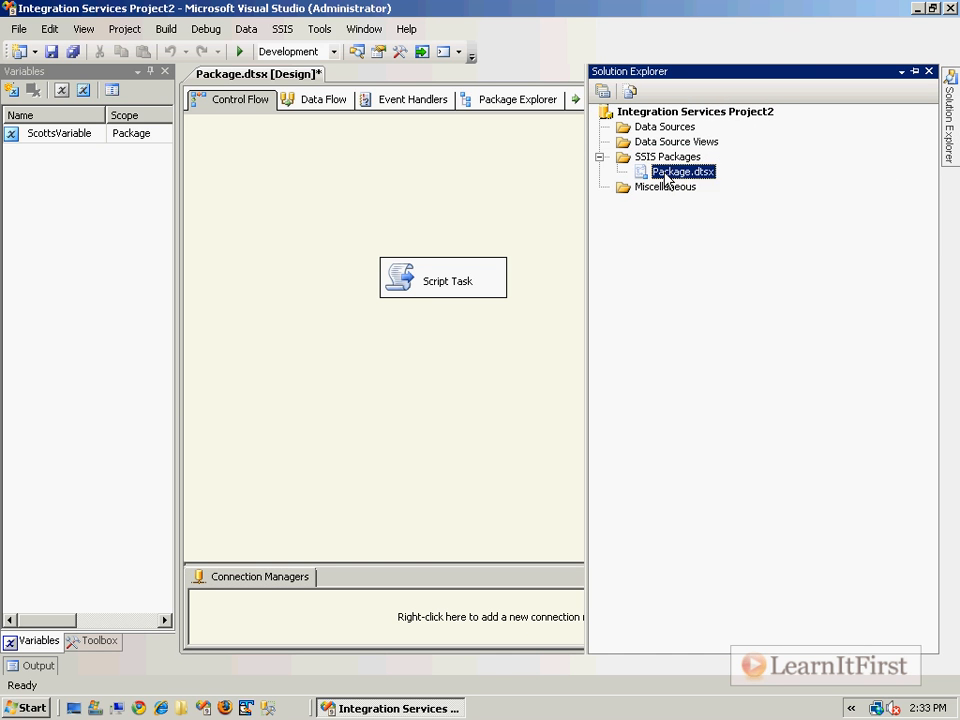
left_click(685, 507)
key("ctrl+s")
Switch to the desktop, open the Integration Services Project2 folder through the Projects shortcut, and maximize it with full file names shown
left_click(915, 9)
double_click(124, 62)
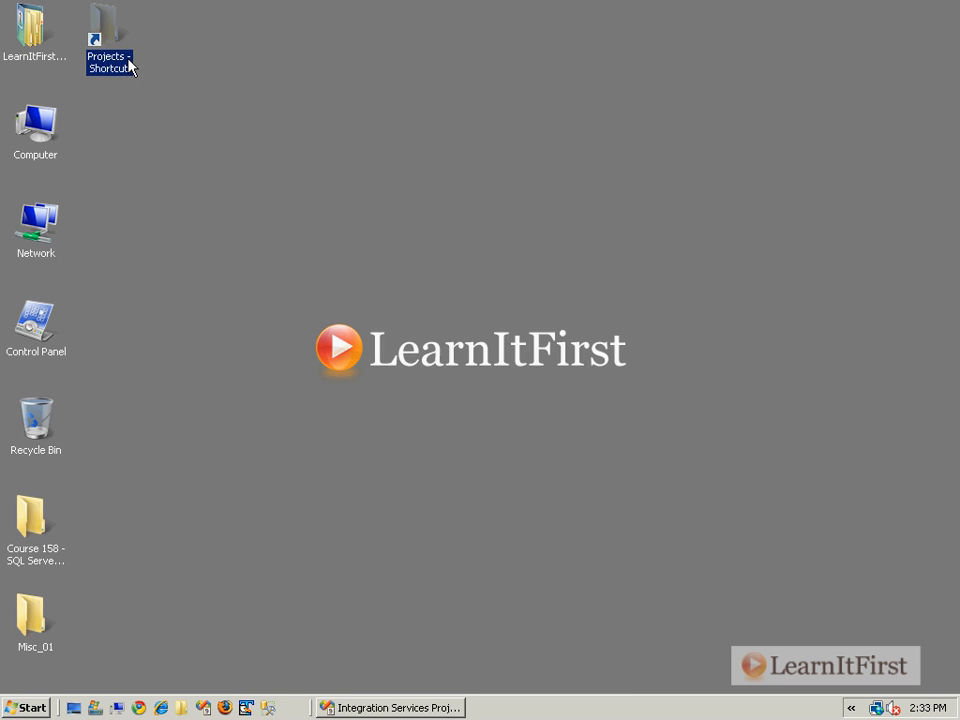
double_click(353, 150)
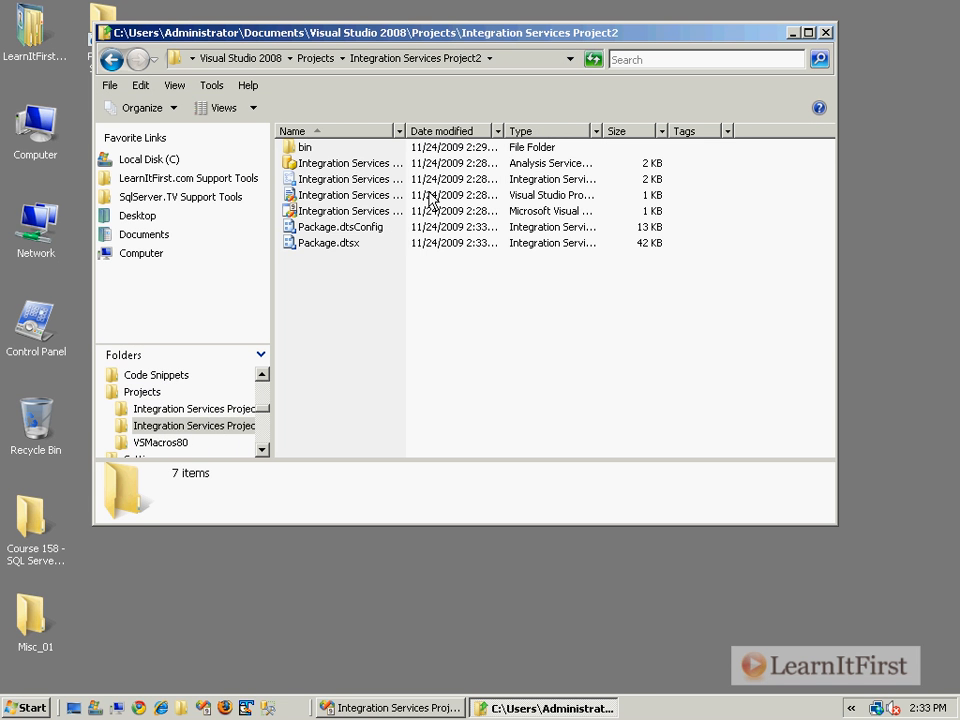
double_click(405, 131)
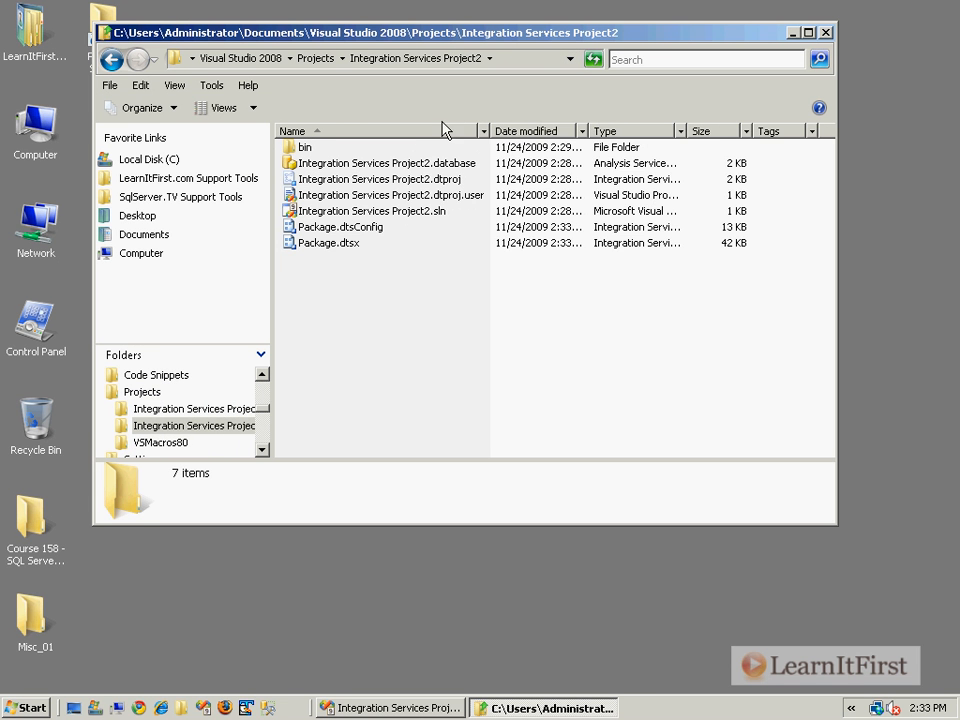
double_click(472, 33)
Open Package.dtsConfig in Internet Explorer, review its exported configuration entries, and close the browser
left_click(272, 204)
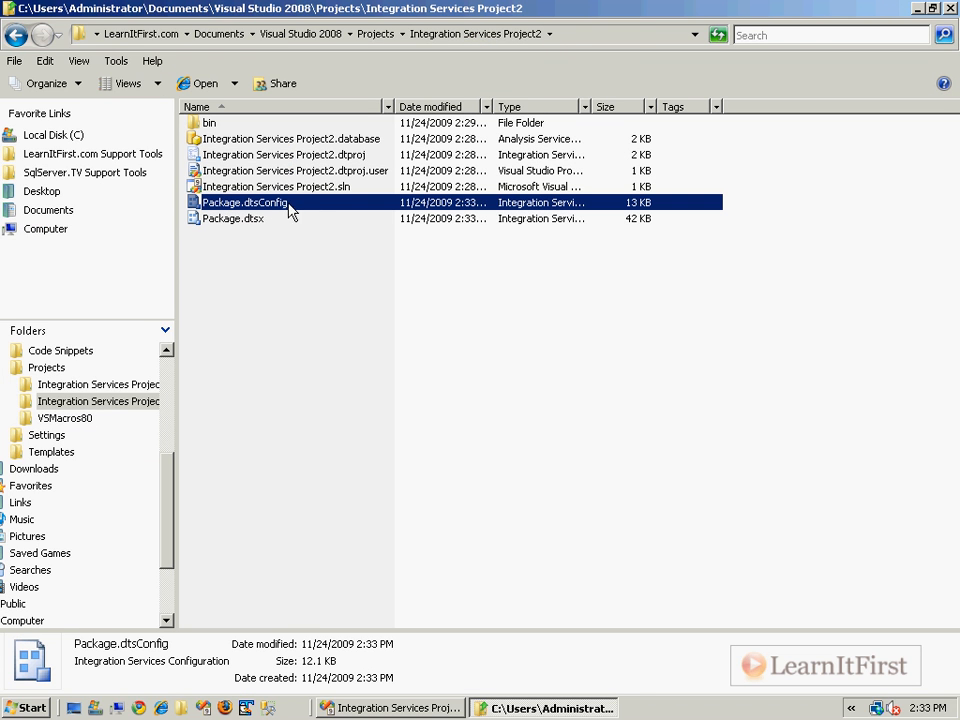
right_click(289, 206)
mouse_move(432, 249)
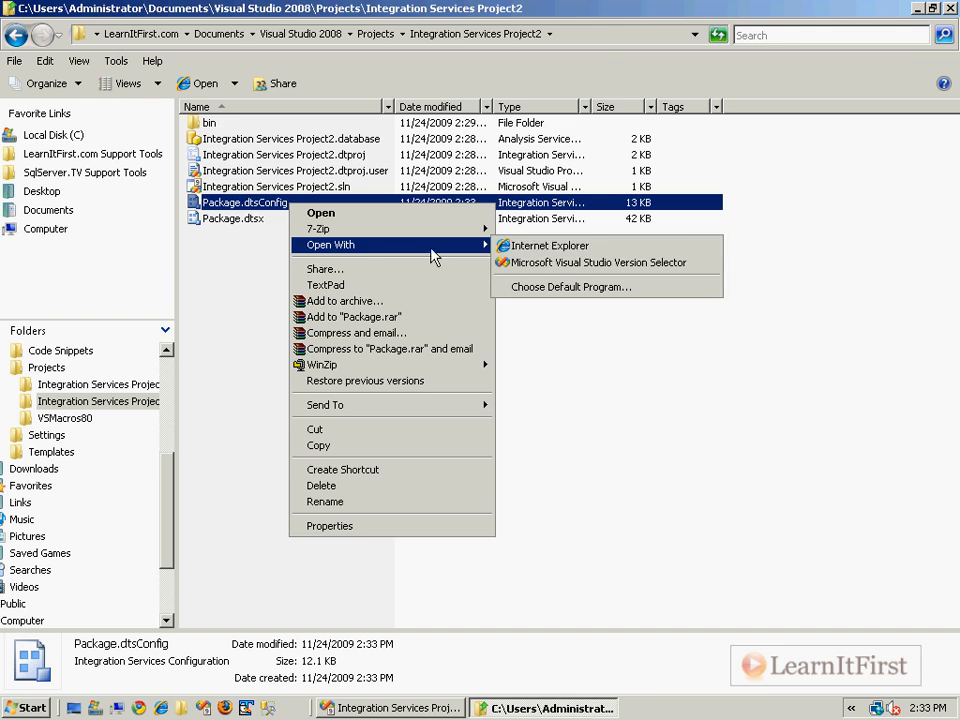
left_click(546, 246)
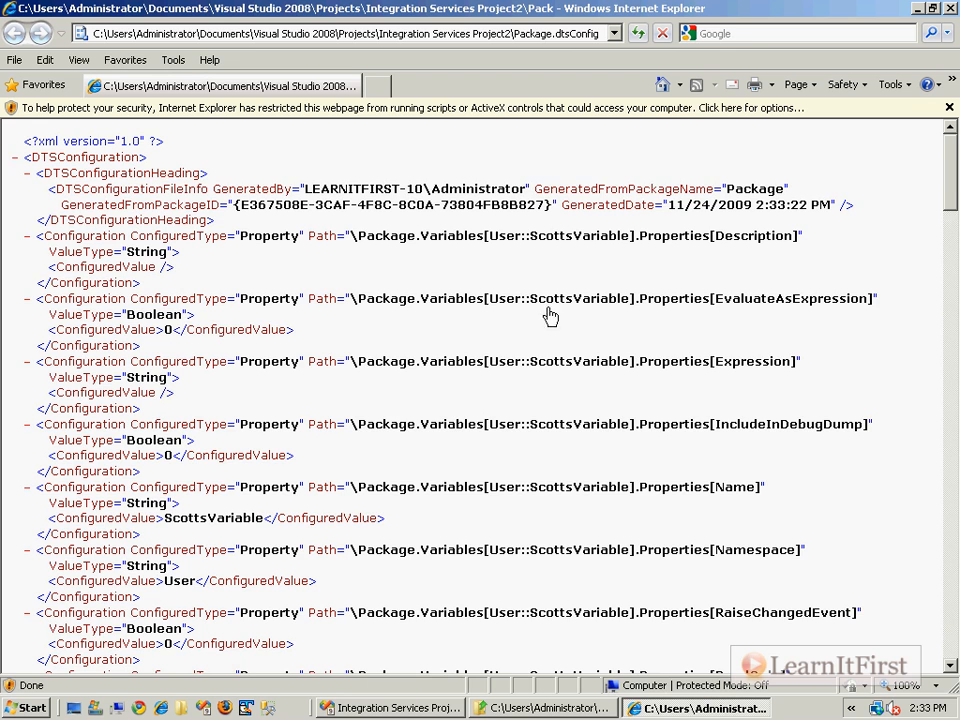
scroll(551, 315, "down", 15)
scroll(565, 372, "down", 20)
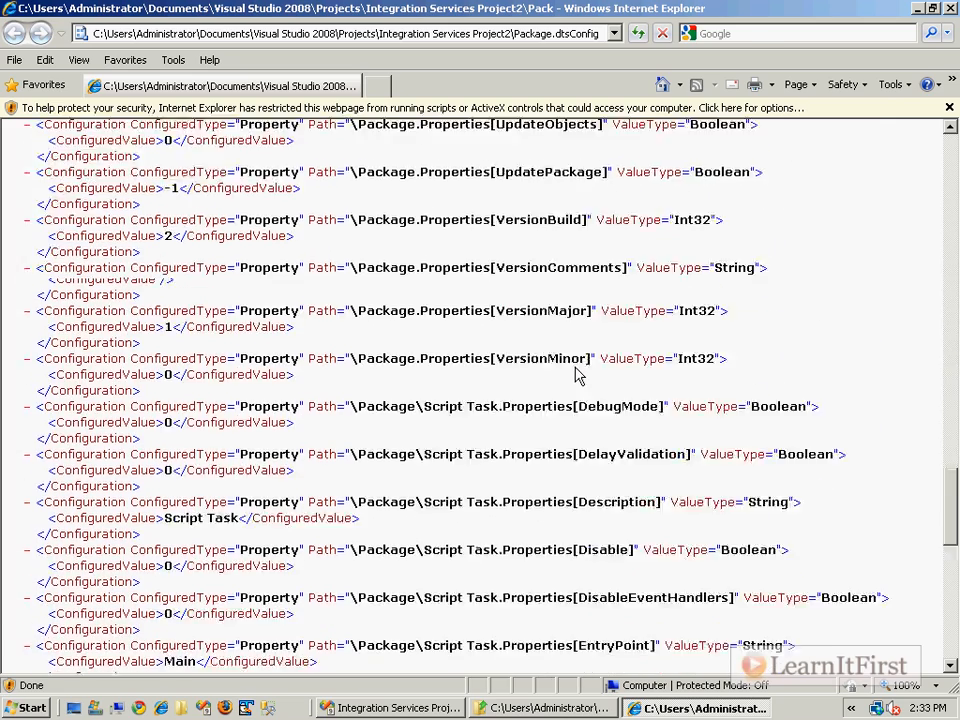
left_click(949, 8)
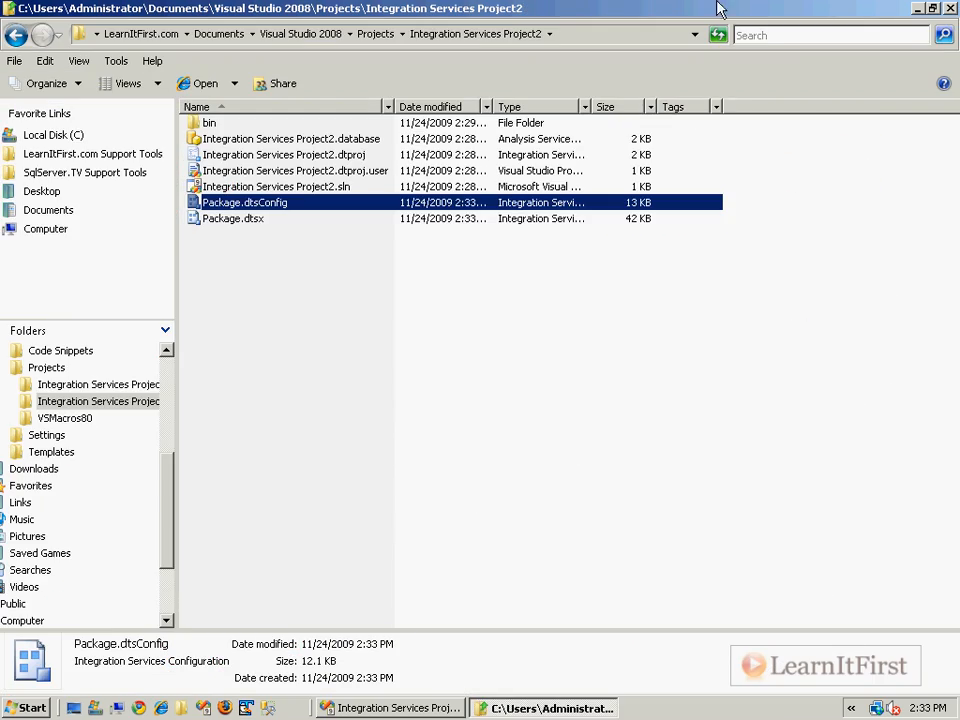
Open Package.dtsConfig with Microsoft Visual Studio Version Selector, making it the default program for this kind of file
right_click(282, 202)
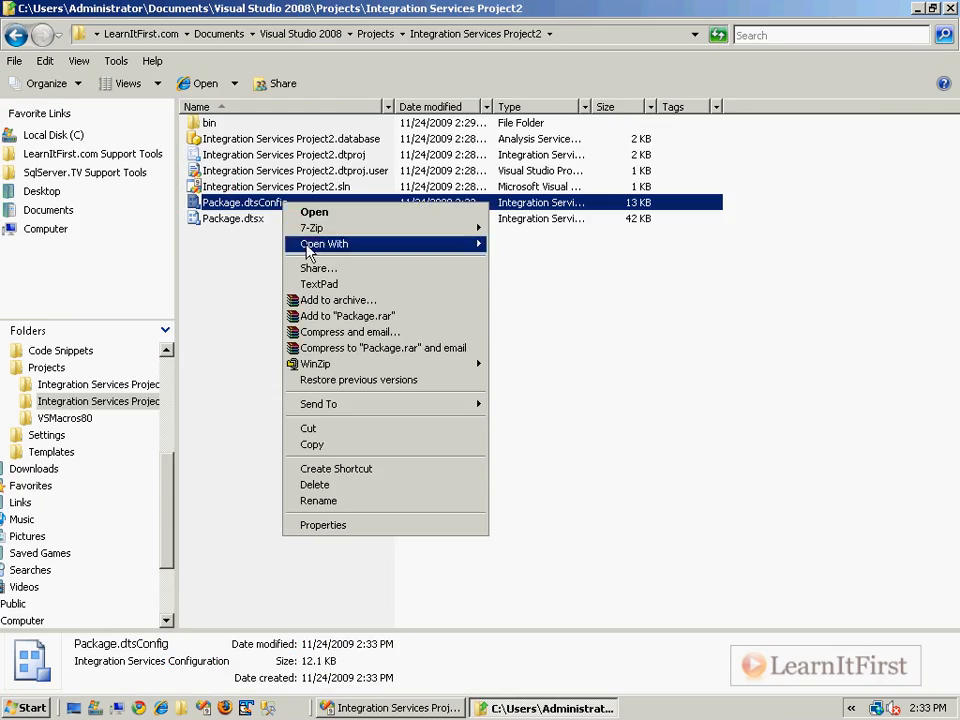
mouse_move(320, 244)
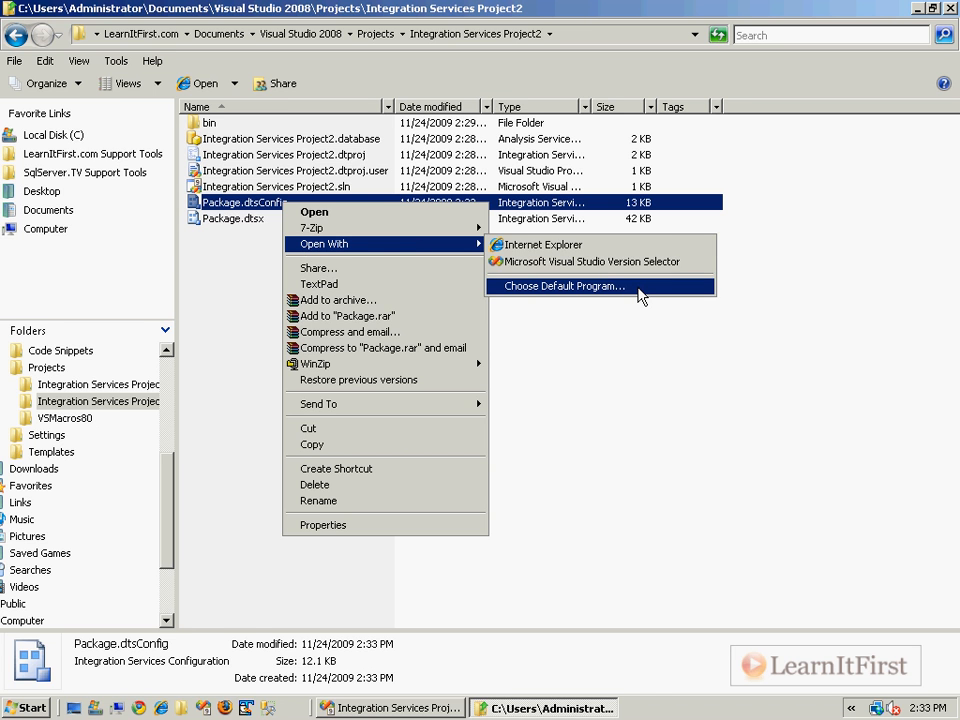
left_click(638, 288)
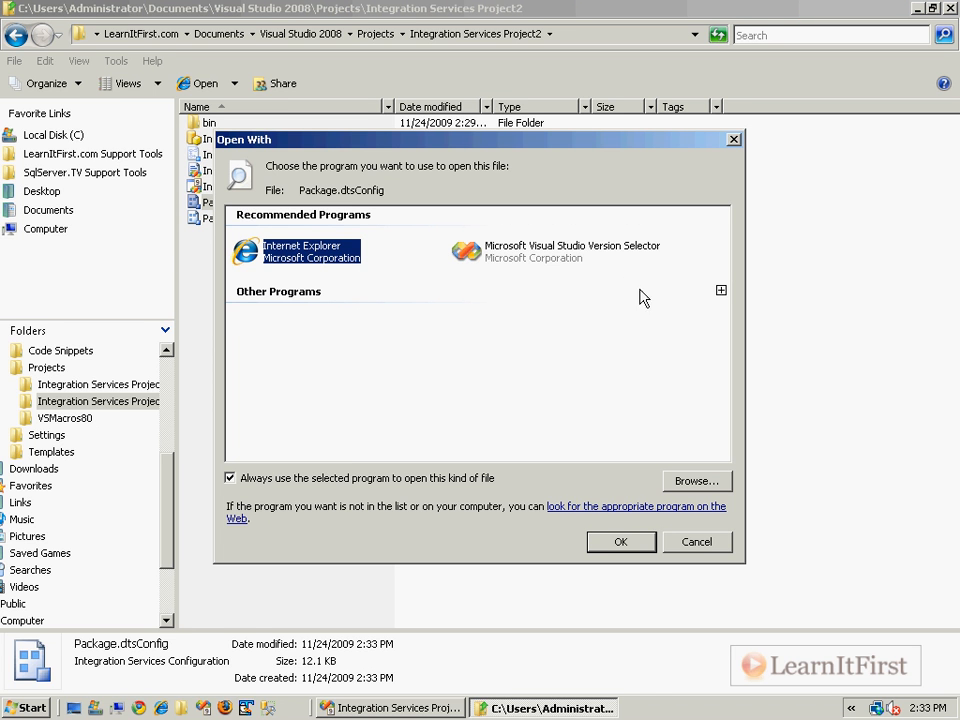
left_click(720, 291)
left_click(534, 262)
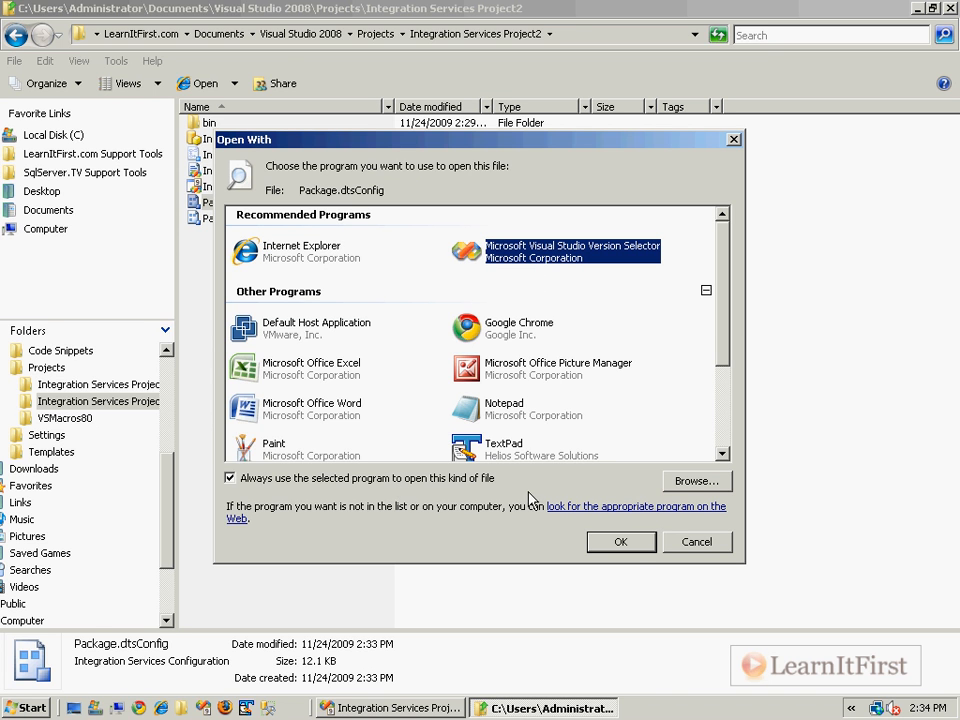
left_click(635, 548)
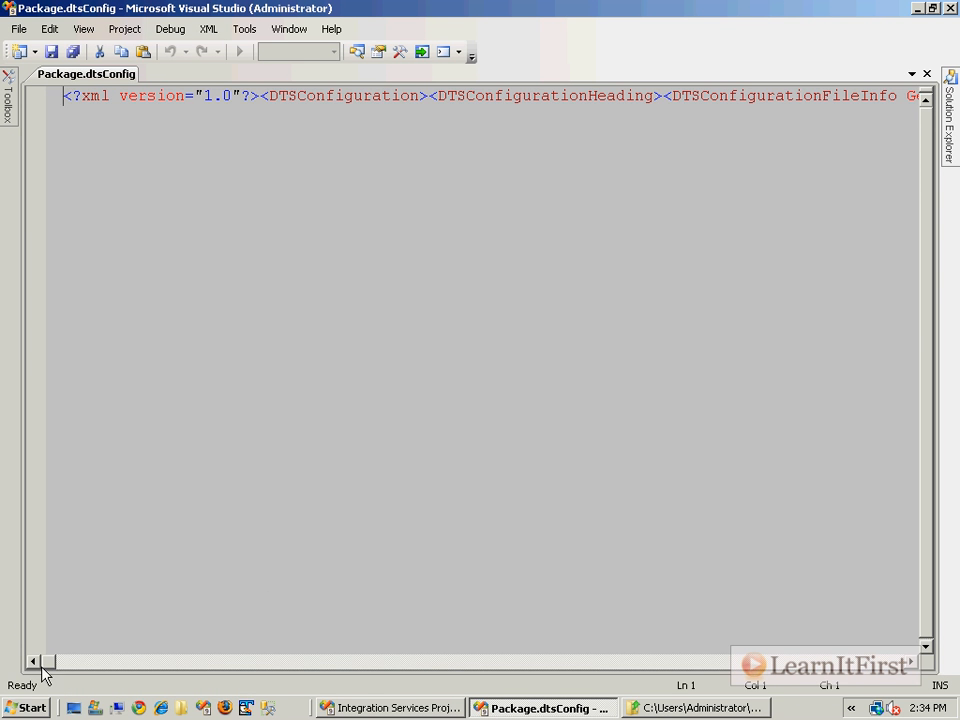
Format the whole Package.dtsConfig document into indented XML and save the file
mouse_move(42, 667)
left_mouse_down()
mouse_move(208, 668)
mouse_move(39, 668)
left_mouse_up()
right_click(120, 118)
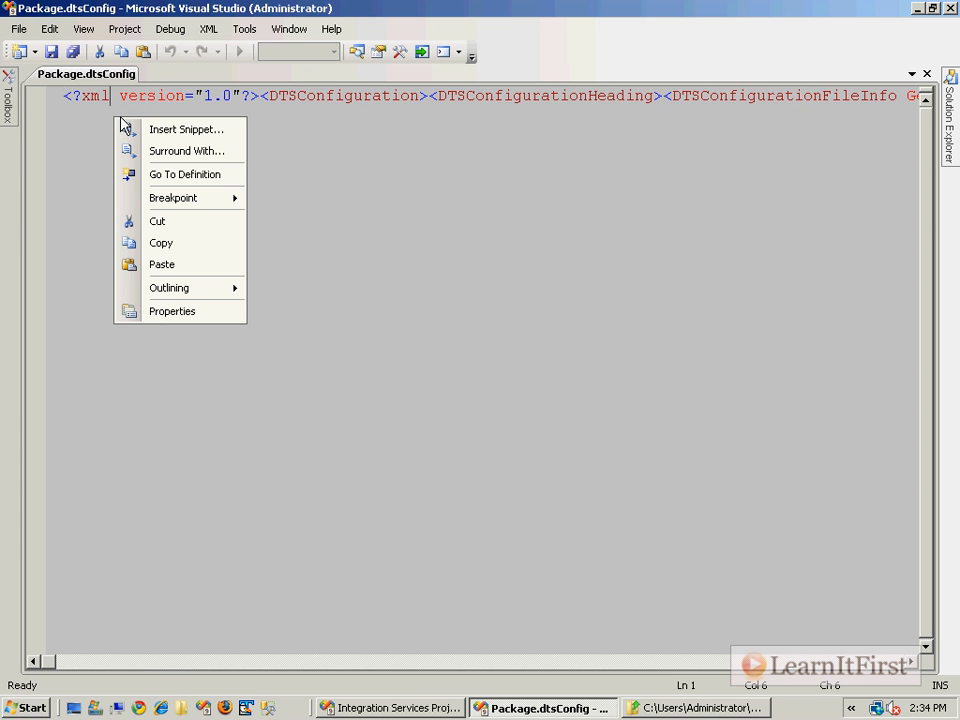
left_click(81, 154)
left_click(48, 29)
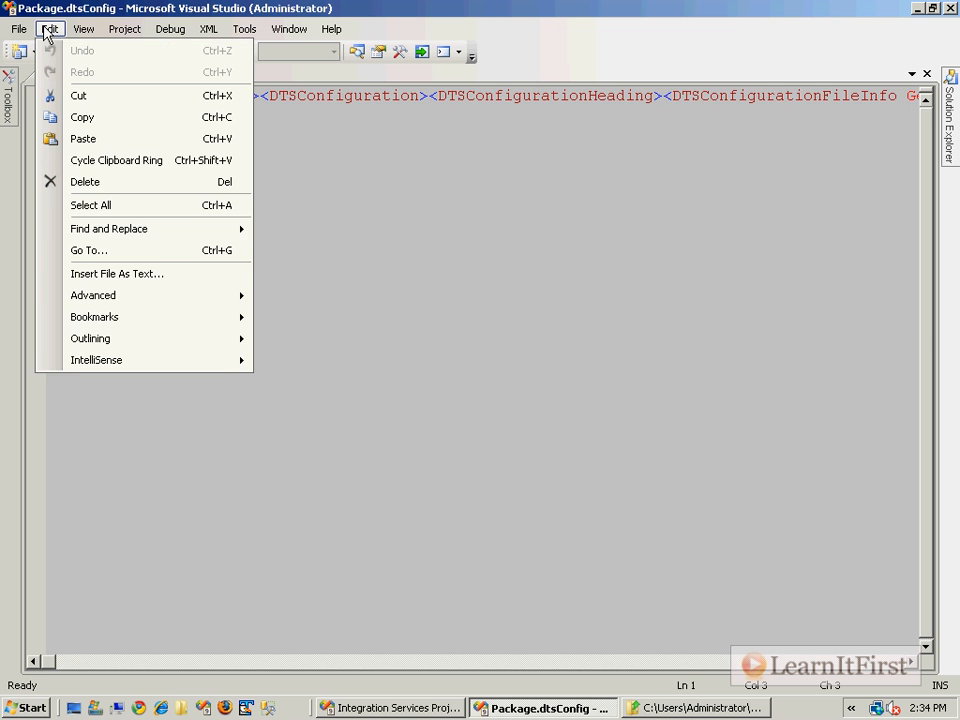
mouse_move(123, 298)
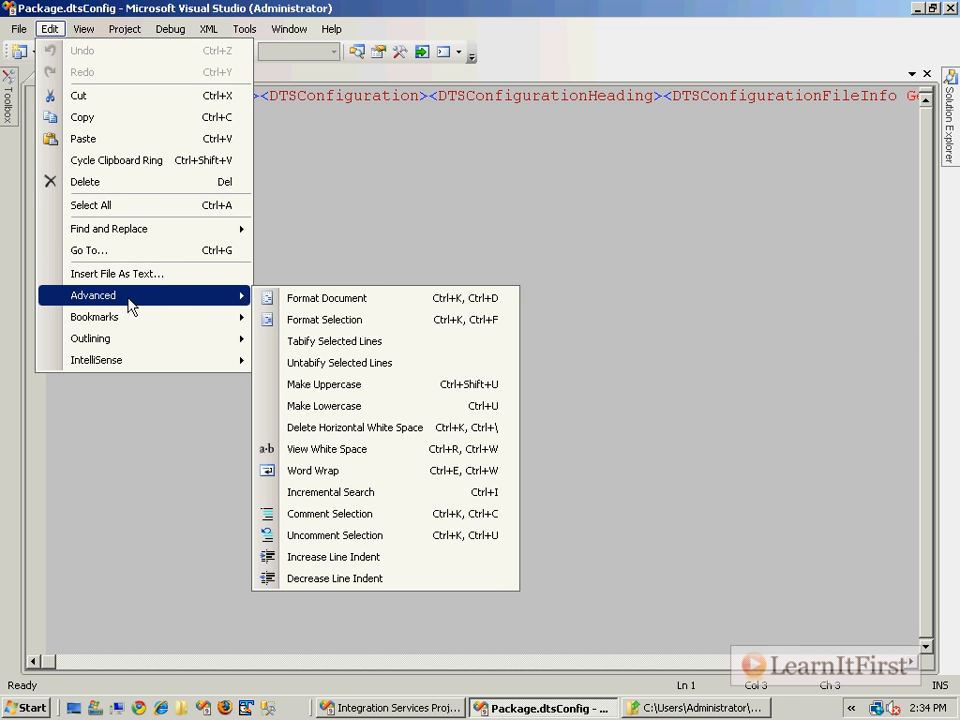
left_click(443, 312)
scroll(497, 372, "down", 5)
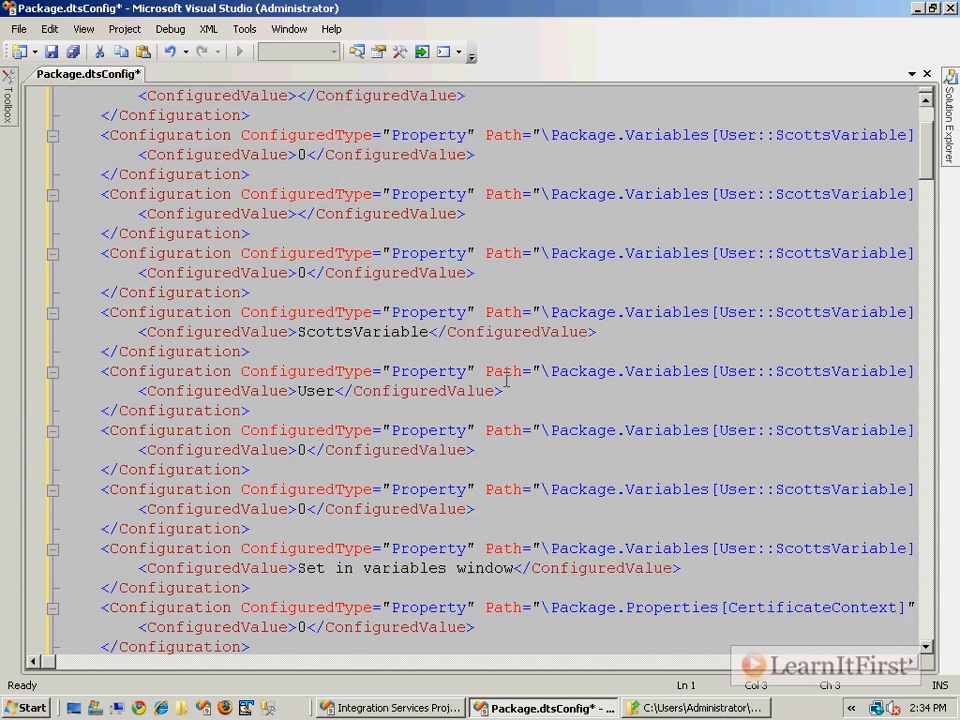
scroll(507, 378, "down", 20)
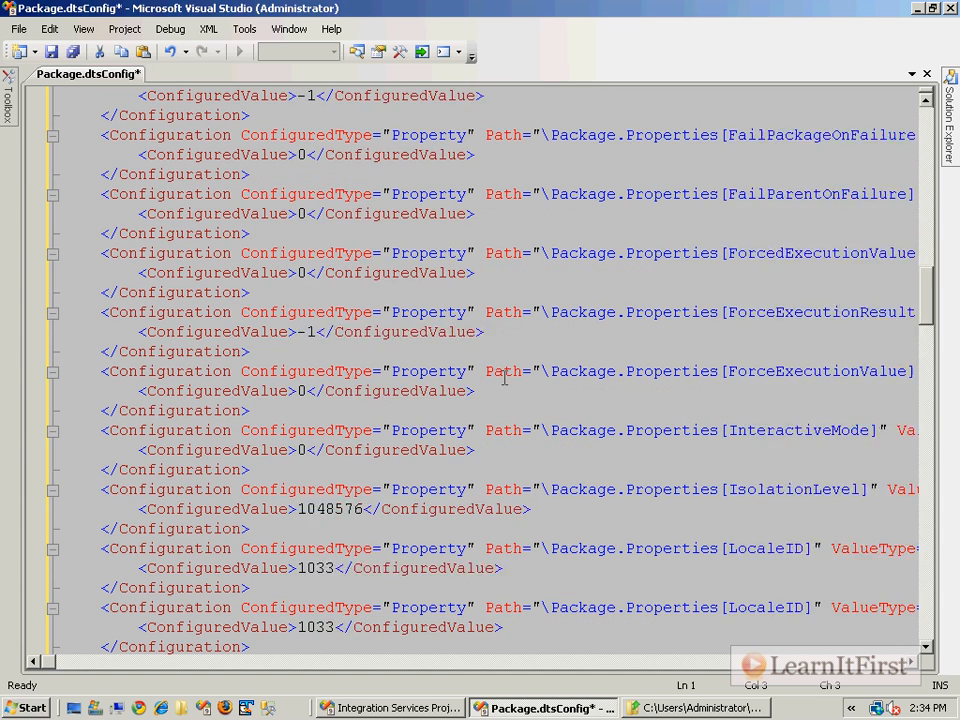
scroll(503, 380, "down", 12)
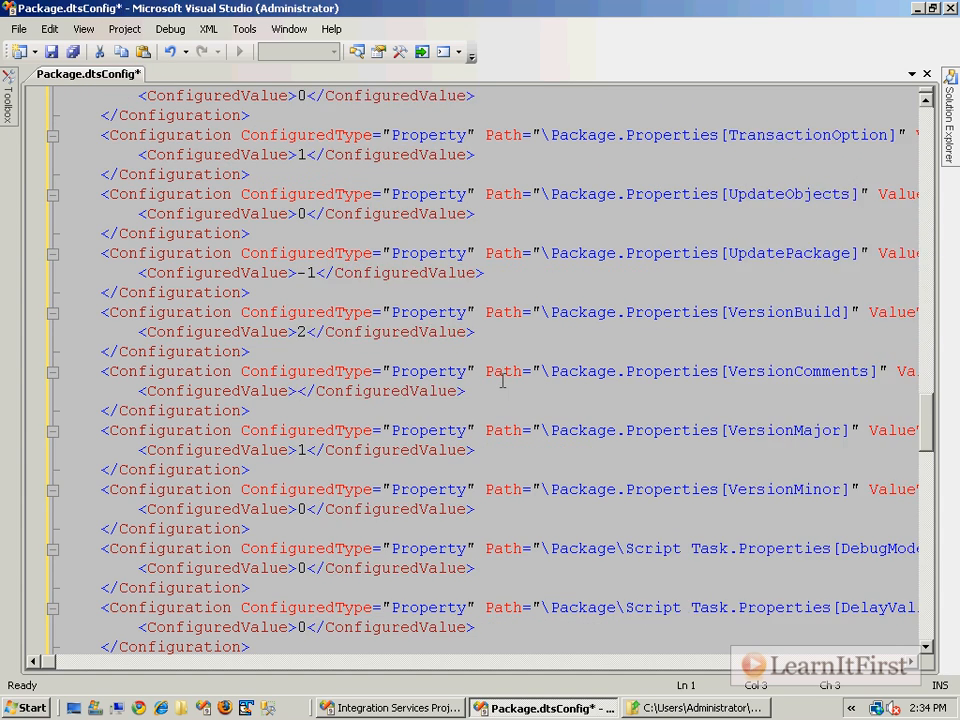
key("ctrl+s")
Examine the UpdatePackage configuration entry, including its property path, value type and configured value
left_click(288, 292)
left_click_drag(137, 276, 516, 272)
left_click(531, 272)
left_click_drag(101, 253, 334, 290)
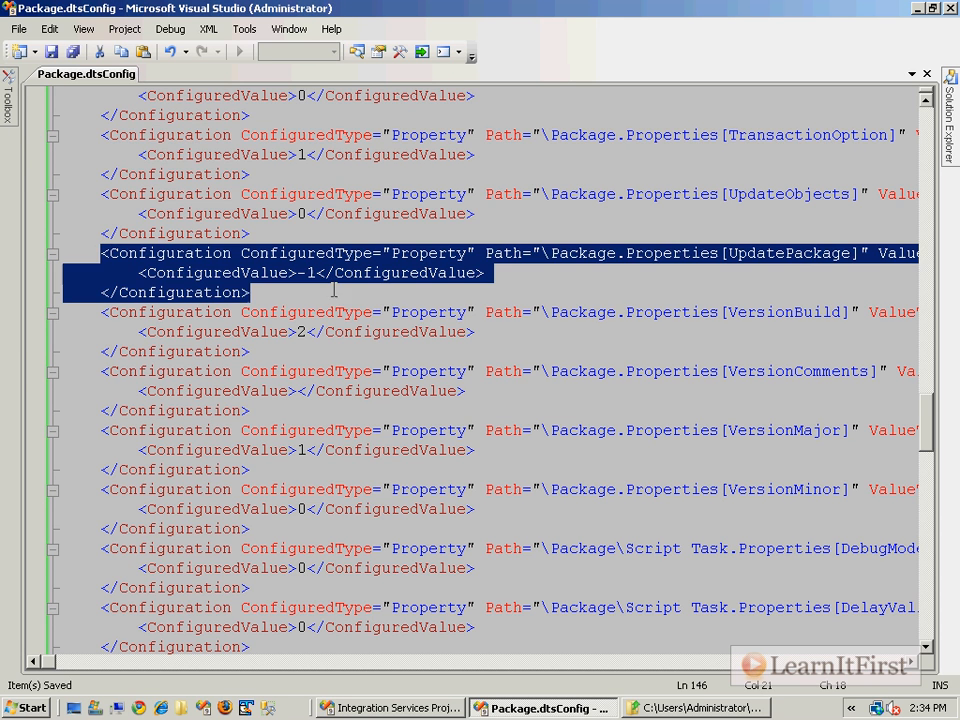
left_click(479, 253)
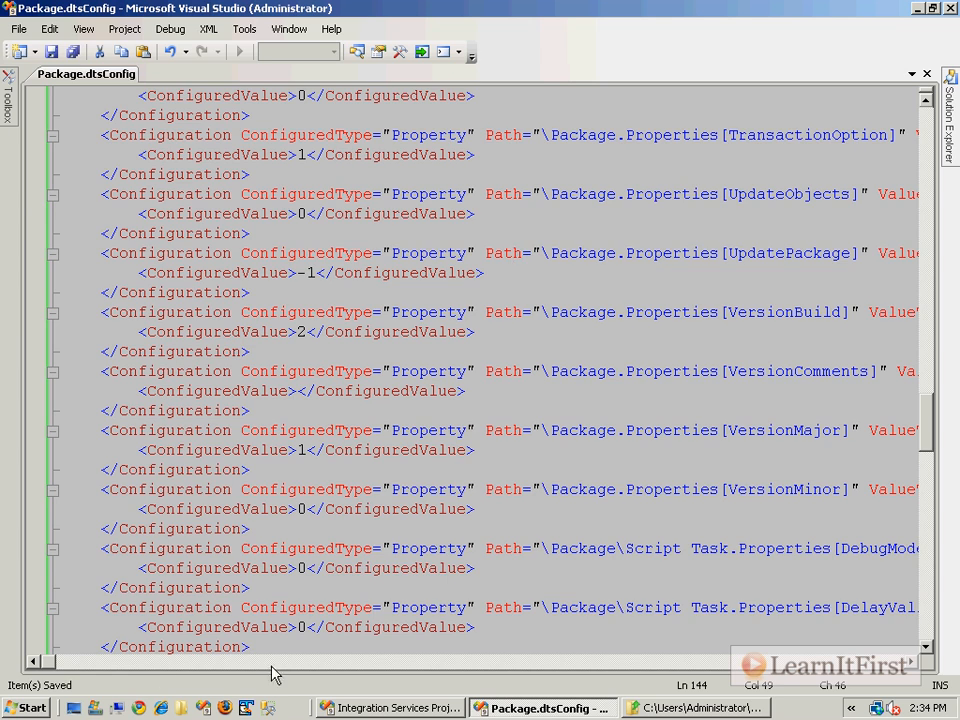
scroll(57, 662, "right", 5)
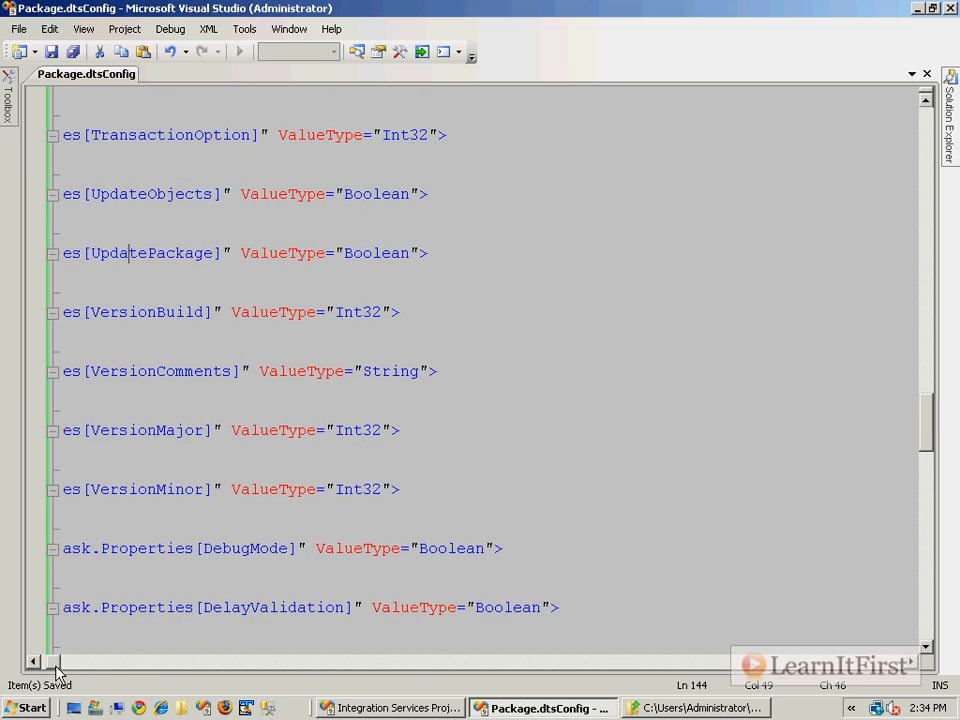
left_click(56, 664)
left_click_drag(503, 272, 139, 272)
left_click(559, 287)
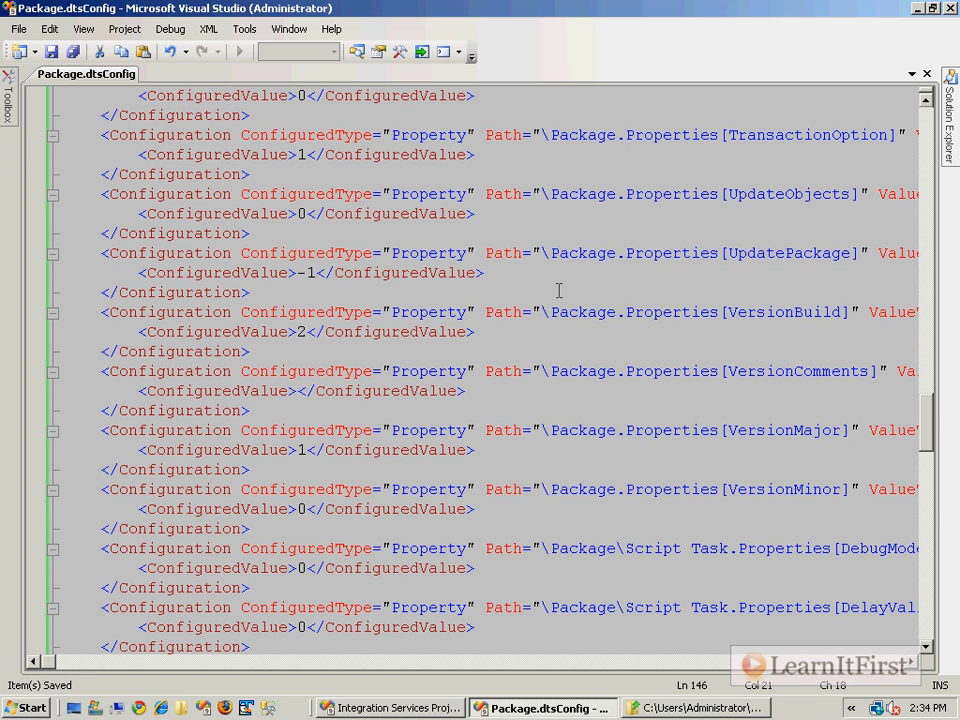
left_click_drag(559, 292, 574, 241)
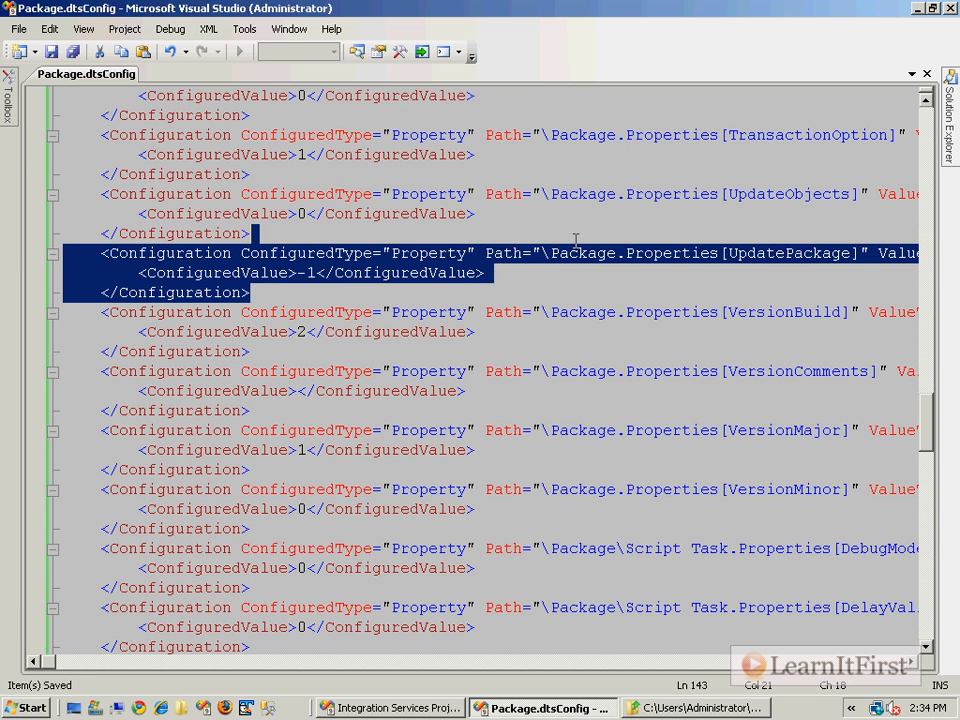
left_click(588, 291)
scroll(649, 319, "up", 1)
left_click(660, 313)
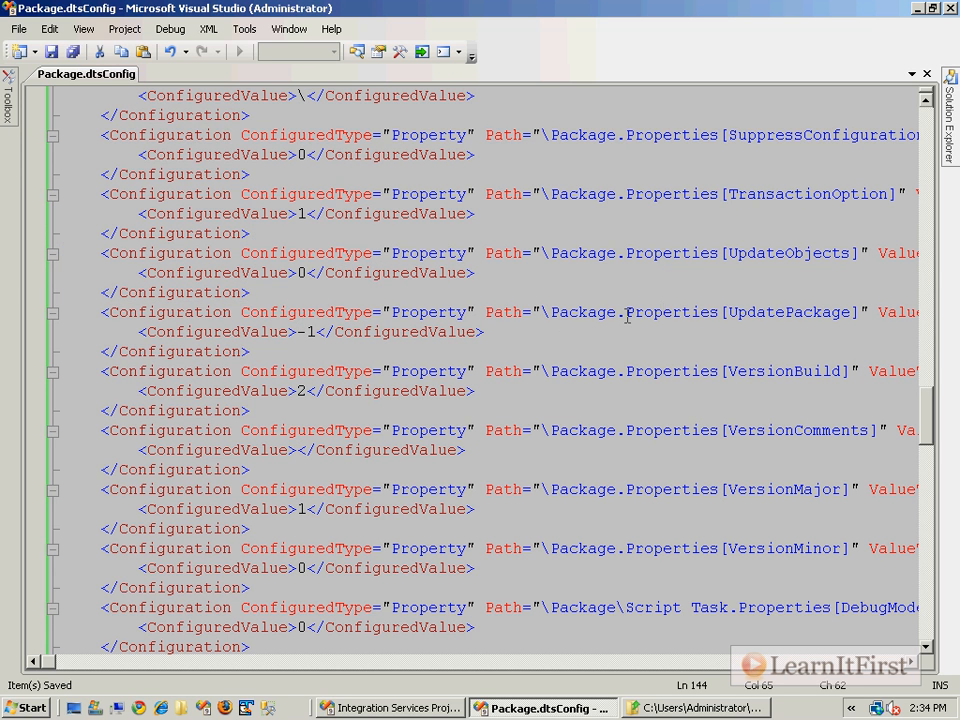
Search the current document from its beginning for ScottsVariable
key("ctrl+Home")
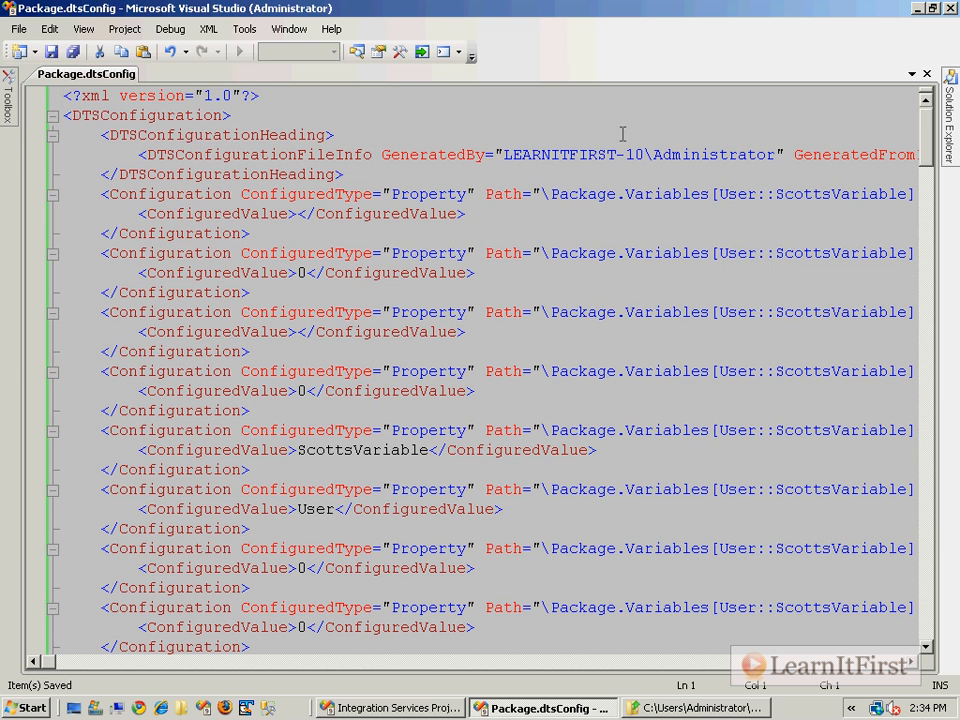
left_click(49, 28)
mouse_move(137, 232)
left_click(302, 229)
type("Scott")
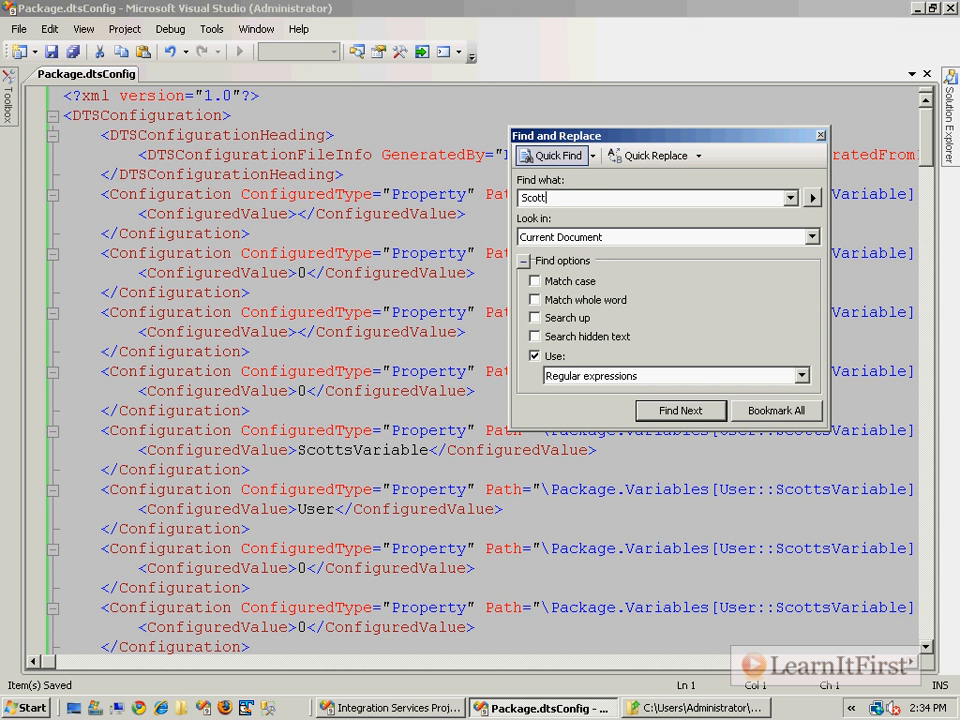
type("sVariable")
key("Return")
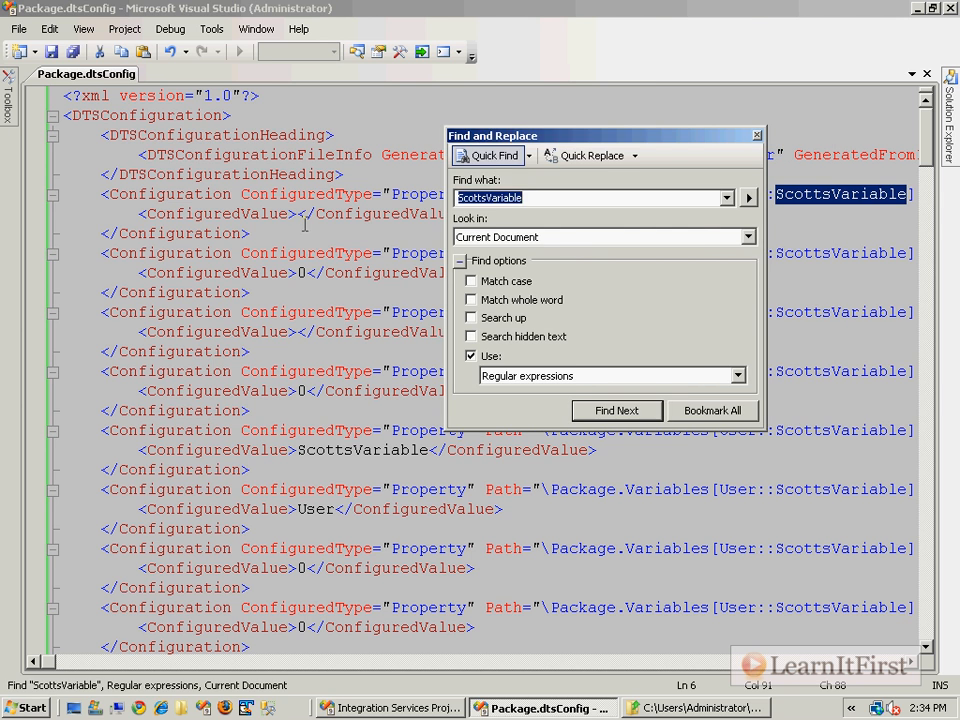
key("Escape")
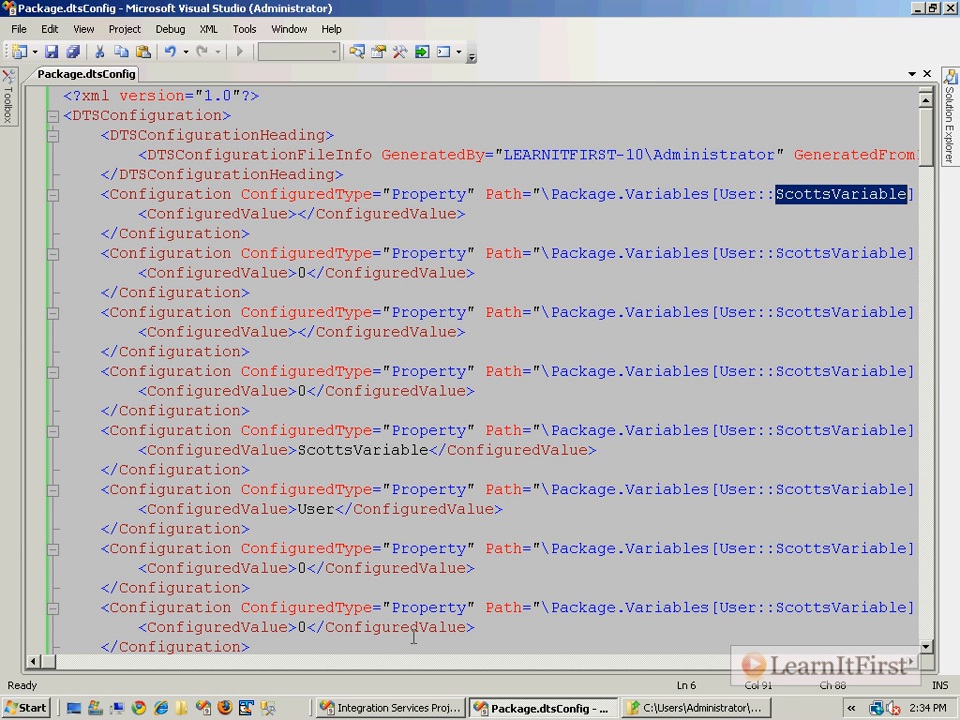
Step through the ScottsVariable matches, examine the variable property named in each path, and close the configuration file's Visual Studio window
left_click(59, 662)
left_click_drag(59, 663, 59, 664)
left_click(414, 211)
left_click(430, 193)
double_click(714, 198)
left_click(692, 229)
key("F3")
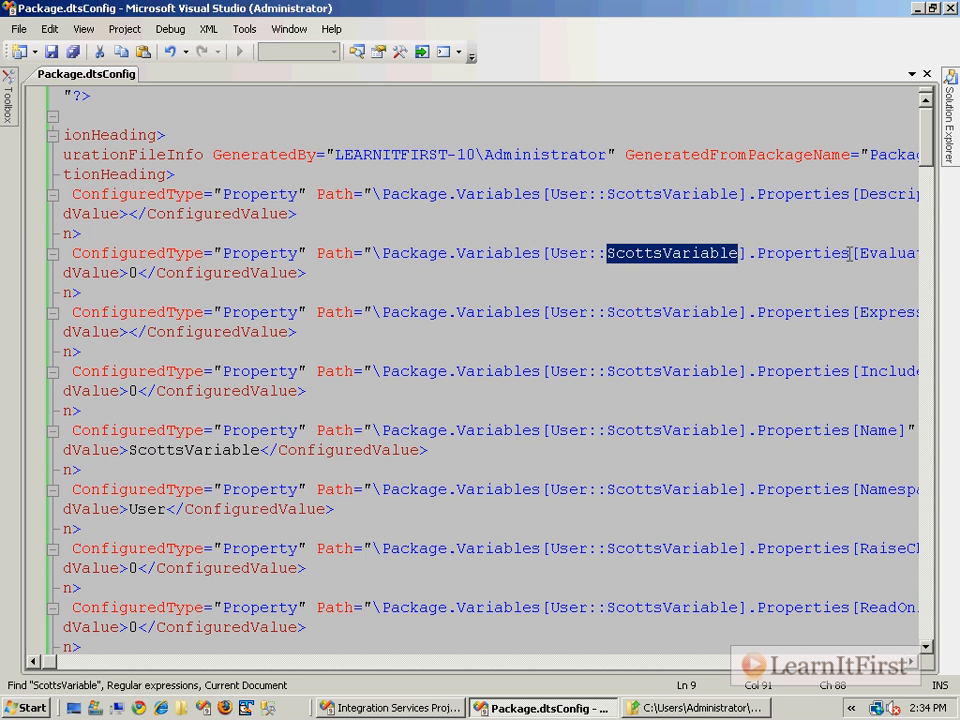
double_click(884, 254)
key("F3")
double_click(628, 312)
left_click(634, 312)
key("F3")
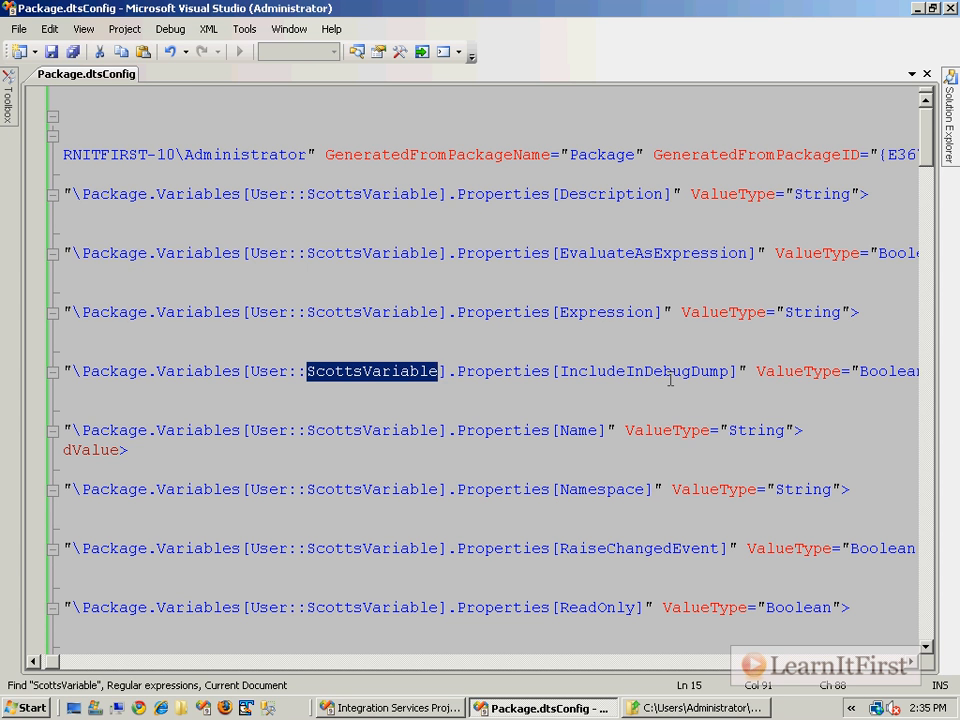
key("F3")
key("F3")
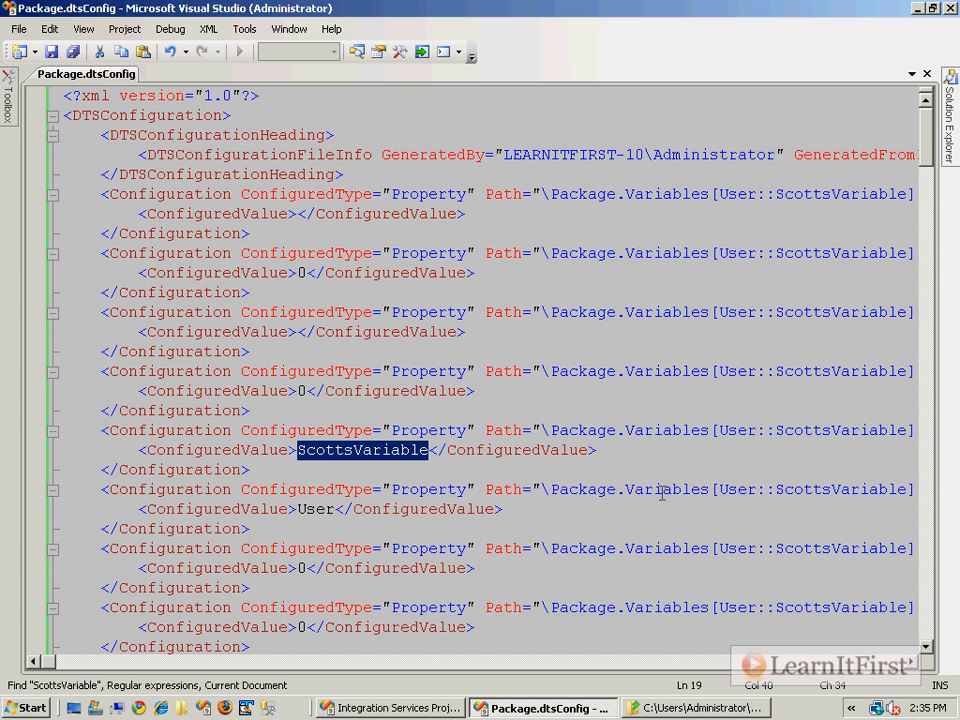
key("F3")
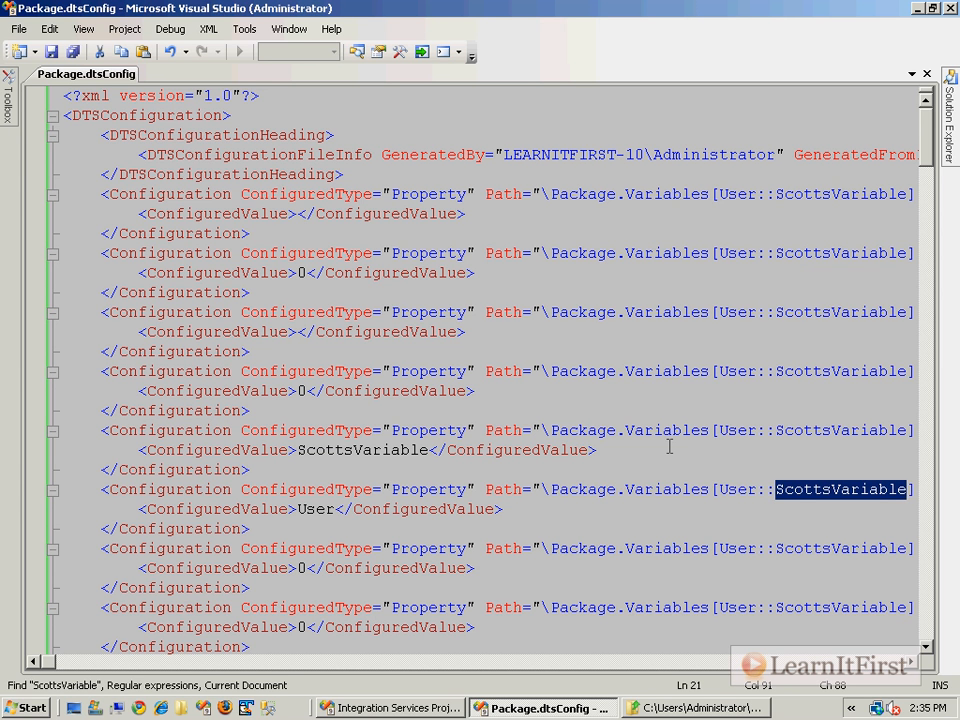
key("alt+F4")
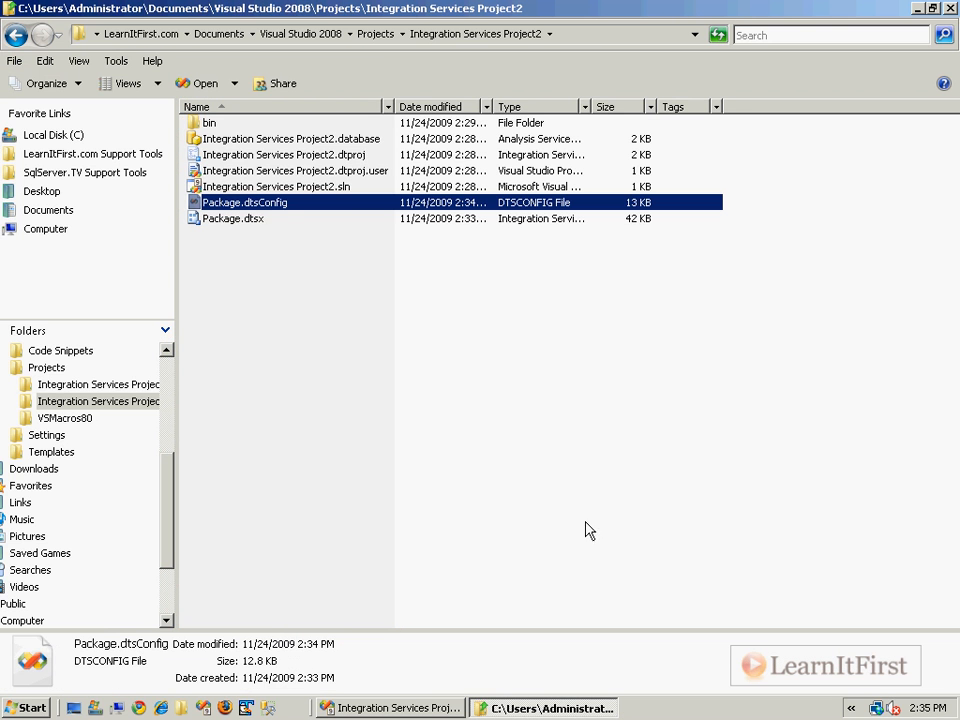
Switch to the Integration Services Project2 window and edit Configuration 1 in the Package Configurations Organizer, advancing to Select Properties to Export
left_click(440, 707)
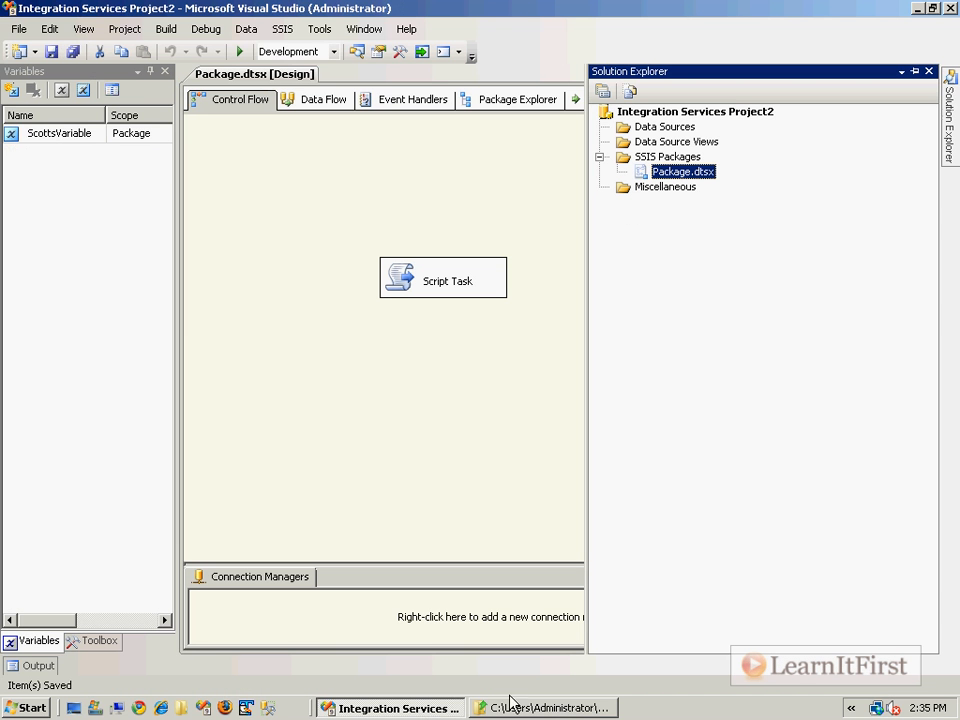
left_click(282, 29)
left_click(338, 215)
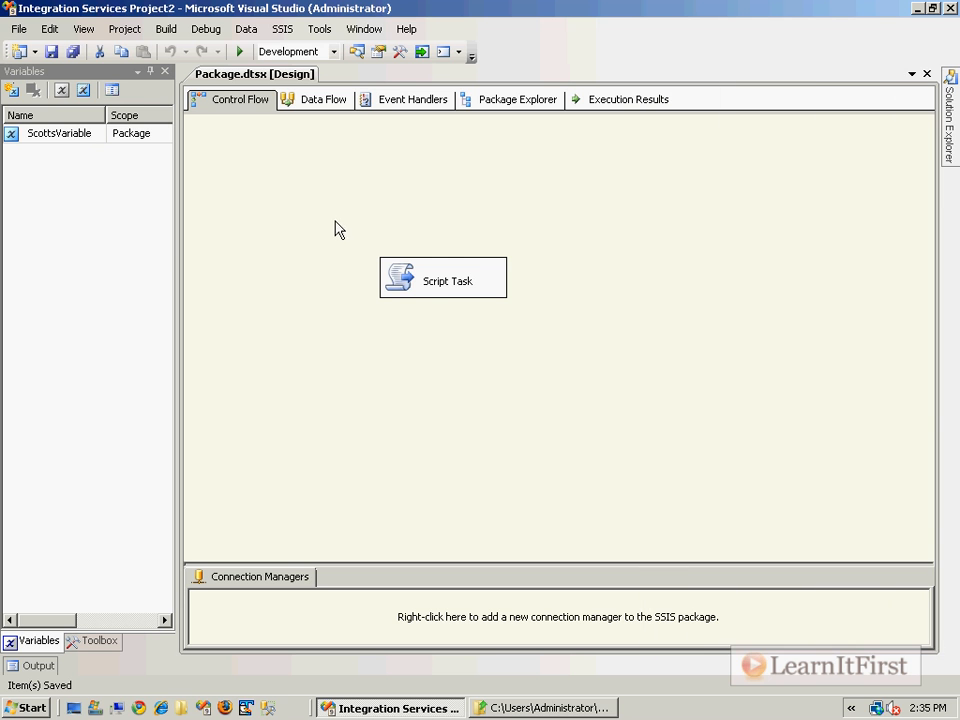
left_click(329, 28)
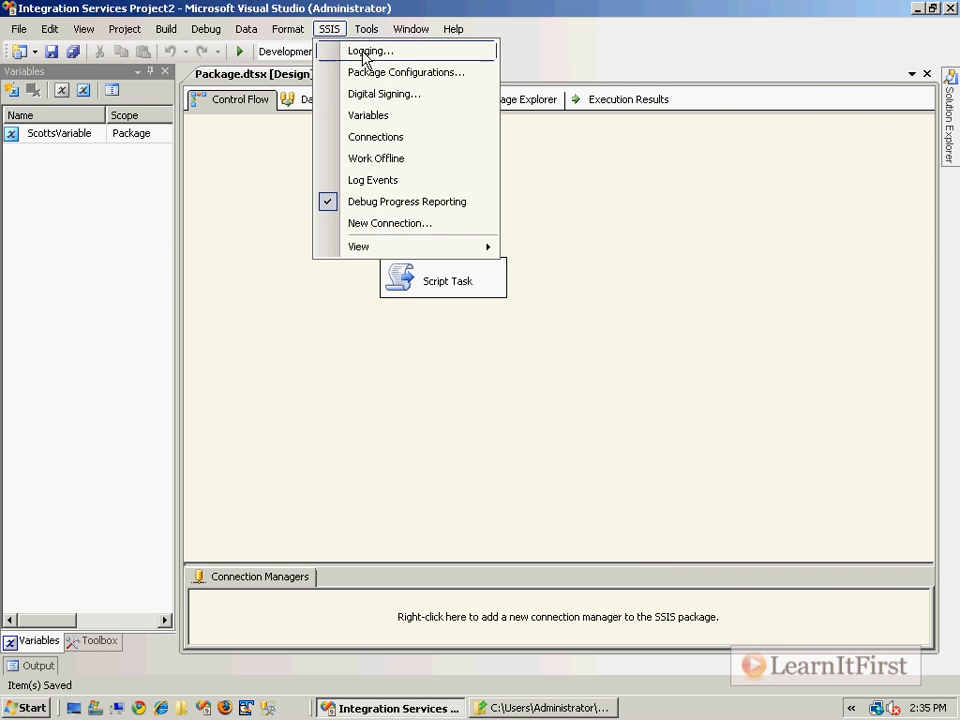
left_click(381, 72)
left_click(420, 284)
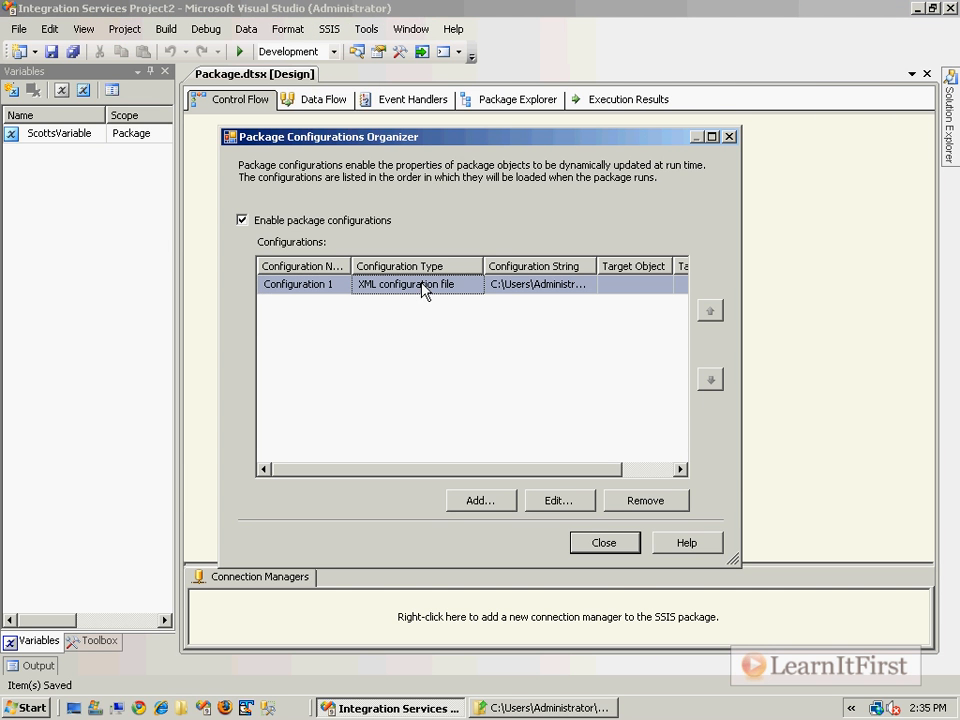
left_click(563, 503)
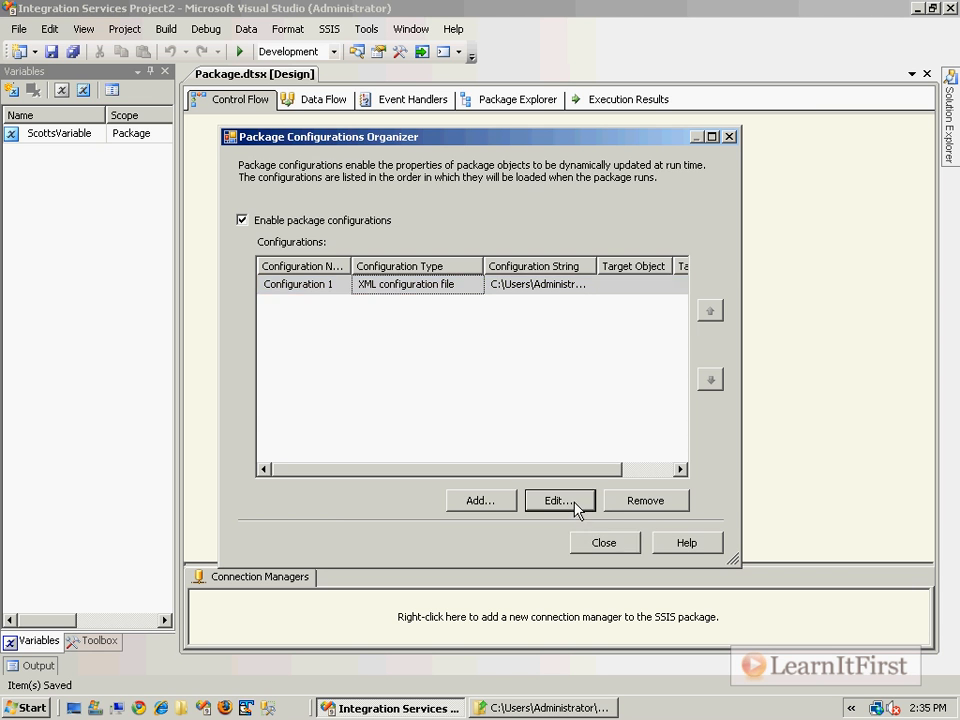
left_click(529, 535)
left_click(529, 532)
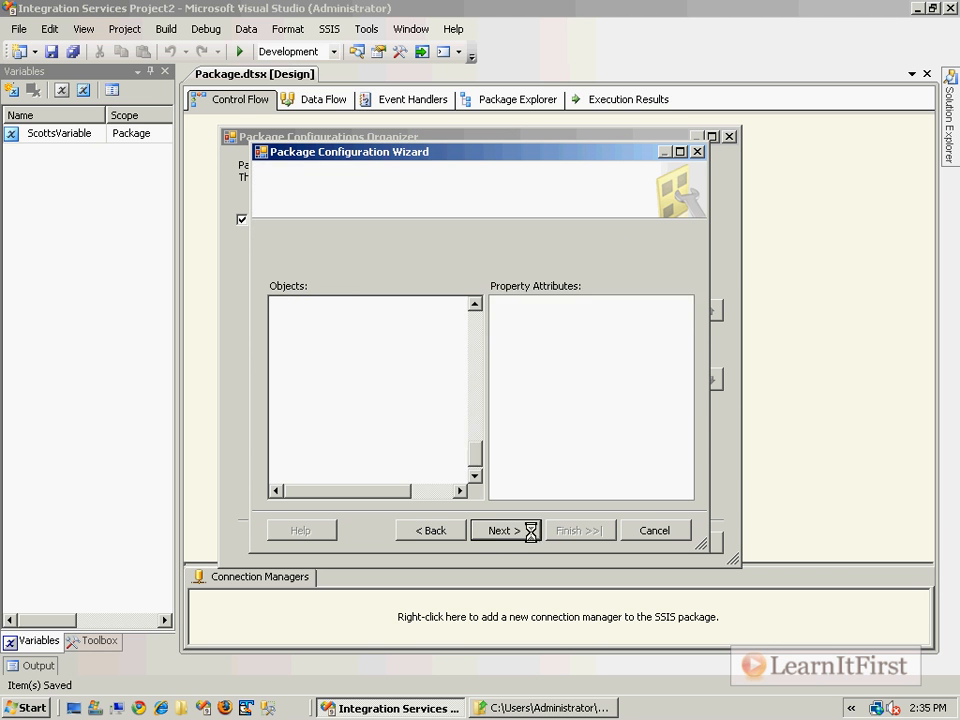
Collapse the Variables, Properties and Executables folders and deselect everything under Package for export
scroll(476, 306, "up", 5)
left_click(286, 318)
left_click(286, 333)
left_click(286, 349)
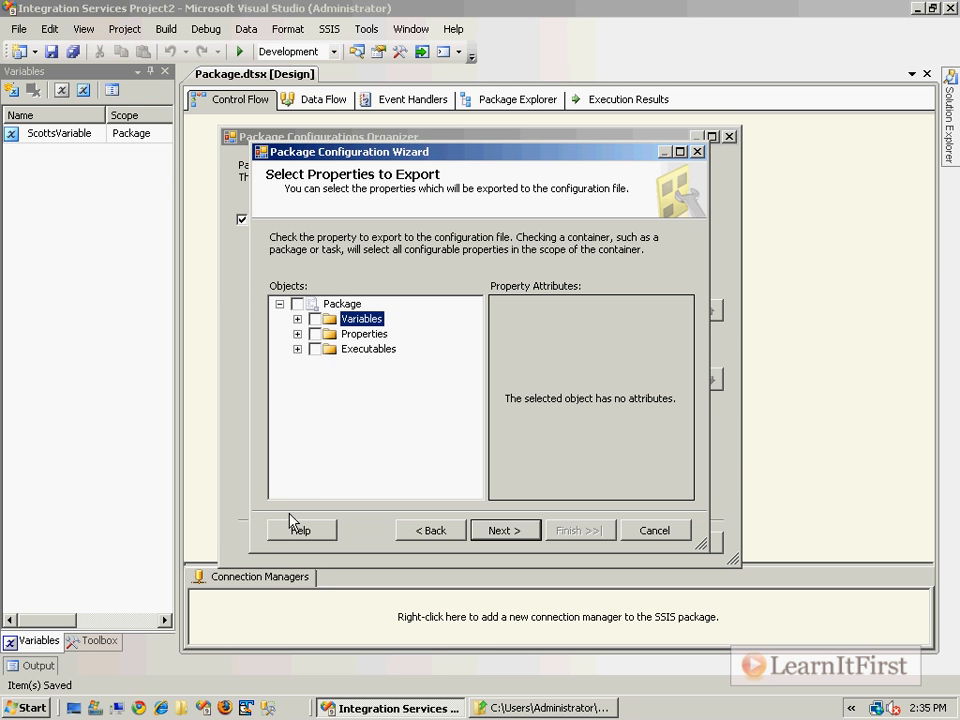
left_click(297, 303)
left_click(297, 303)
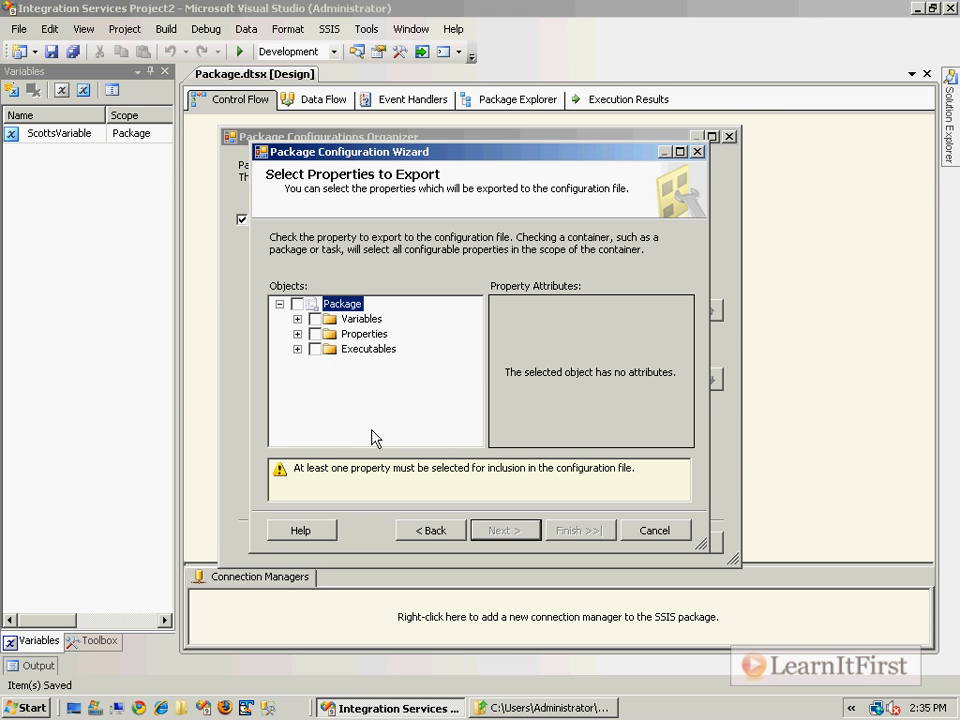
left_click(297, 303)
left_click(297, 303)
left_click(322, 478)
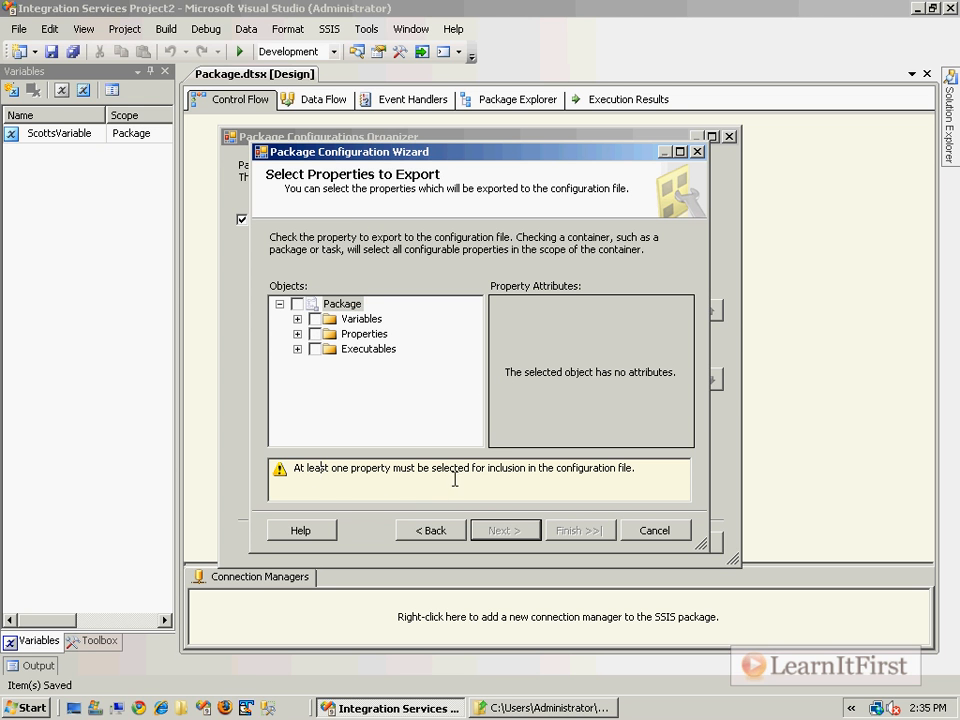
Mark only ScottsVariable's Value property for export in Configuration 1
left_click(298, 319)
left_click(378, 320)
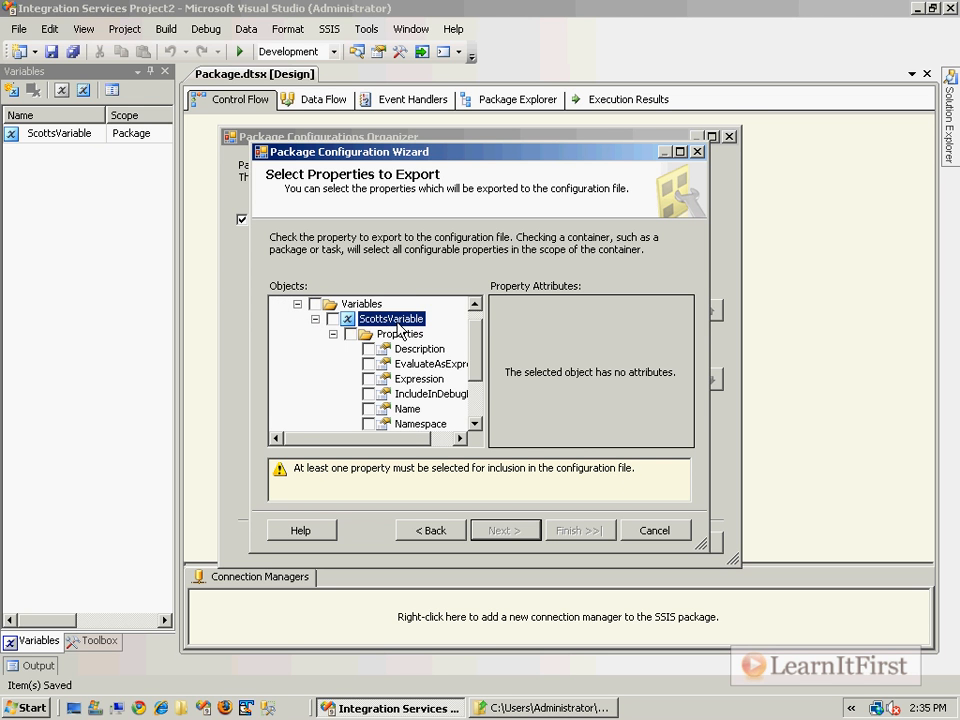
scroll(430, 350, "down", 1)
scroll(433, 345, "down", 1)
left_click(412, 394)
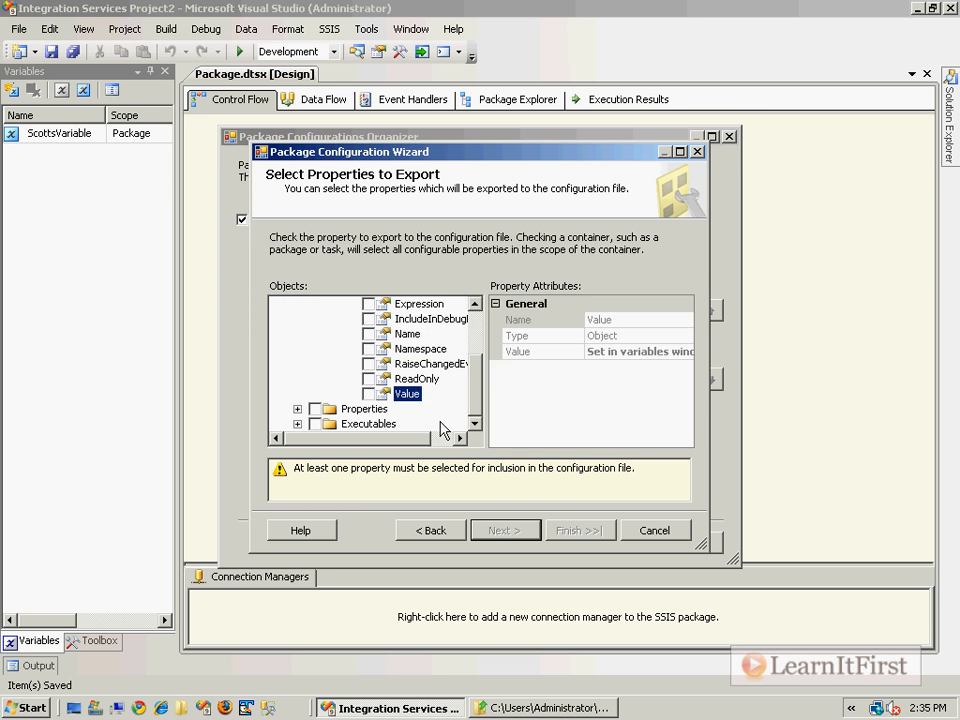
left_click(373, 395)
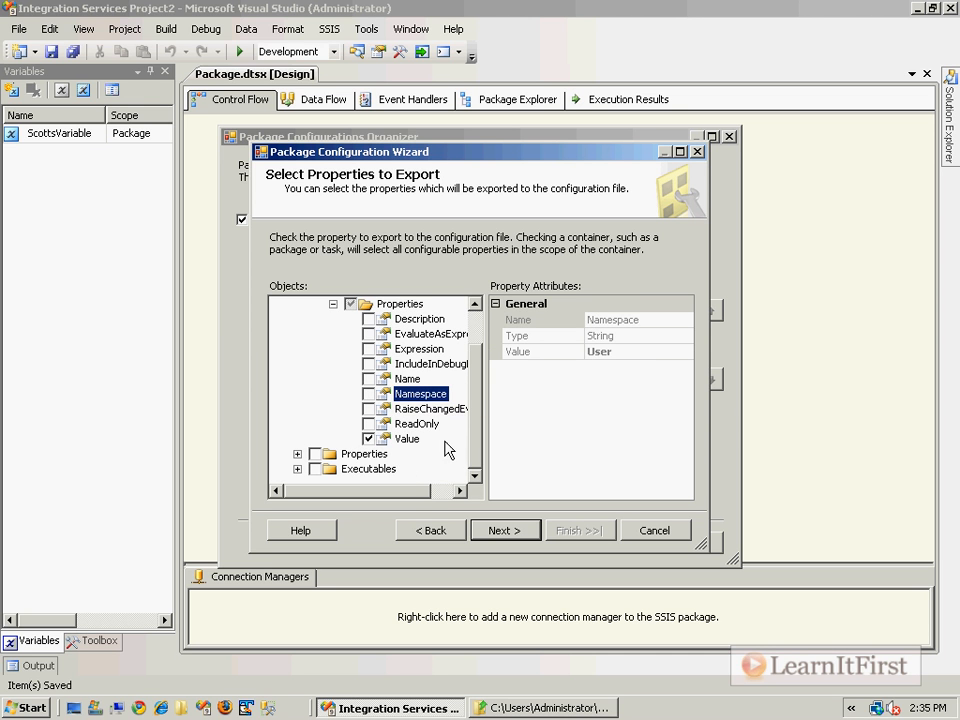
left_click(412, 440)
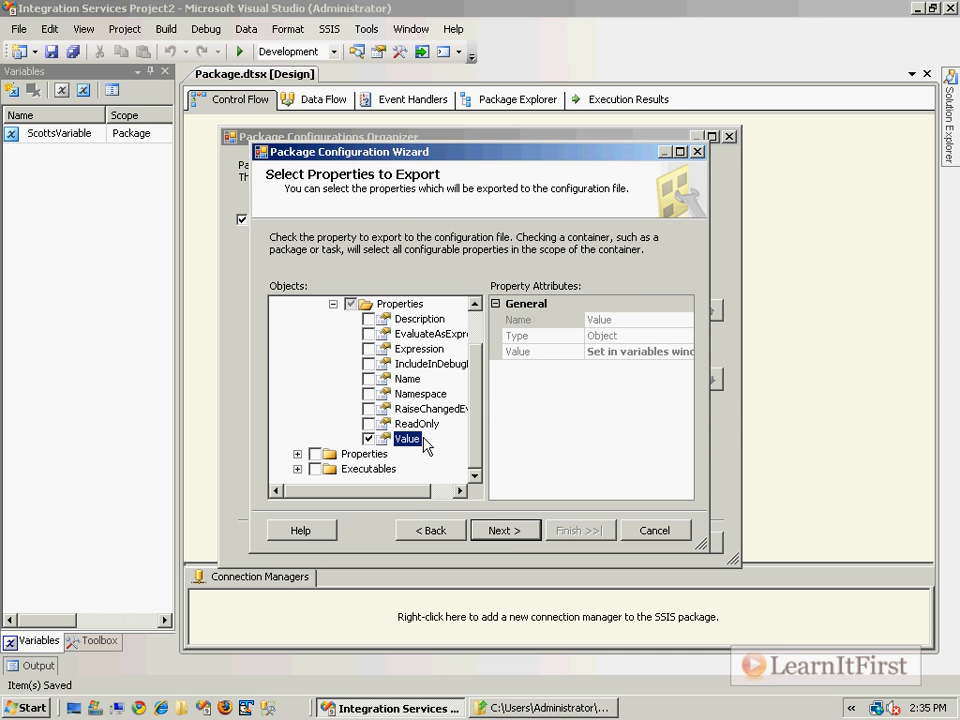
Complete the Package Configuration Wizard for Configuration 1 and close the Package Configurations Organizer
left_click(506, 533)
left_click(575, 535)
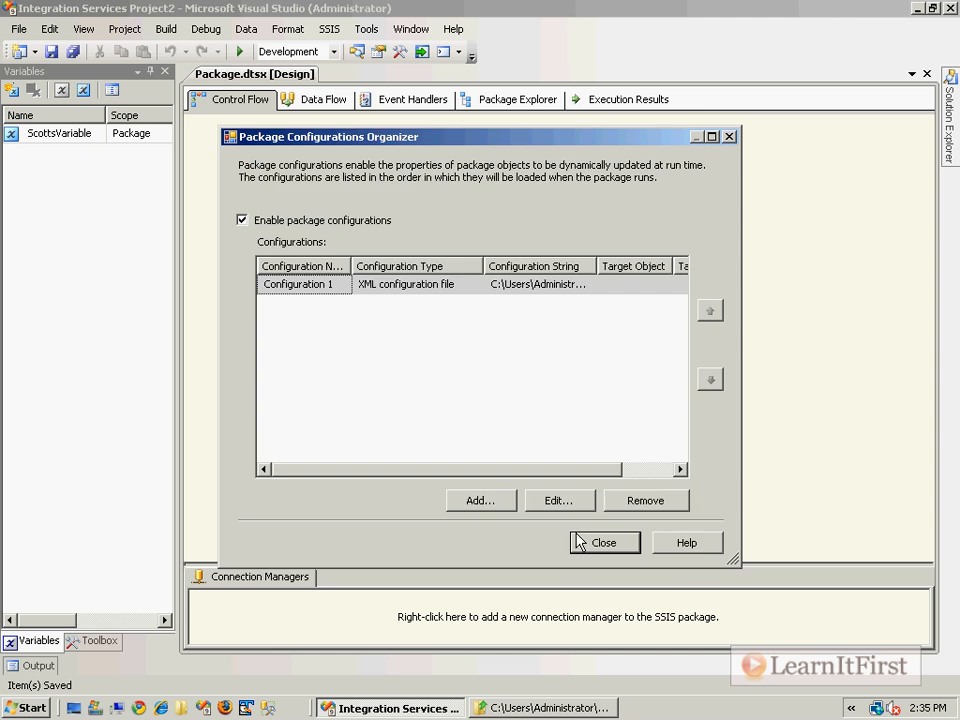
left_click(604, 542)
Open Package.dtsConfig from the Integration Services Project2 folder in Explorer, then auto-format its XML and save it
left_click(545, 708)
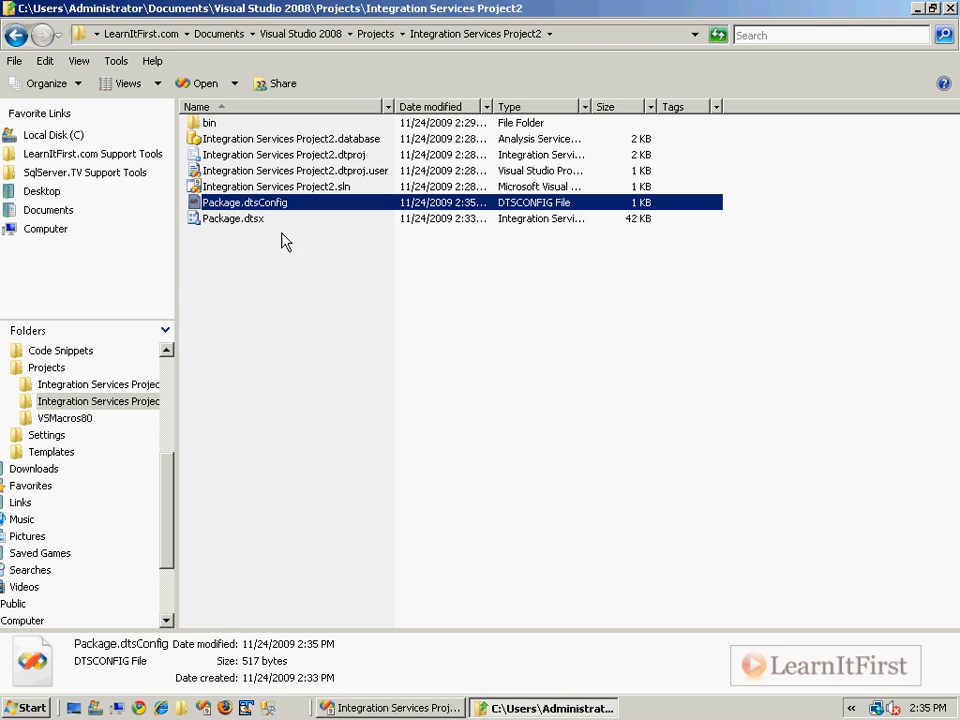
double_click(252, 202)
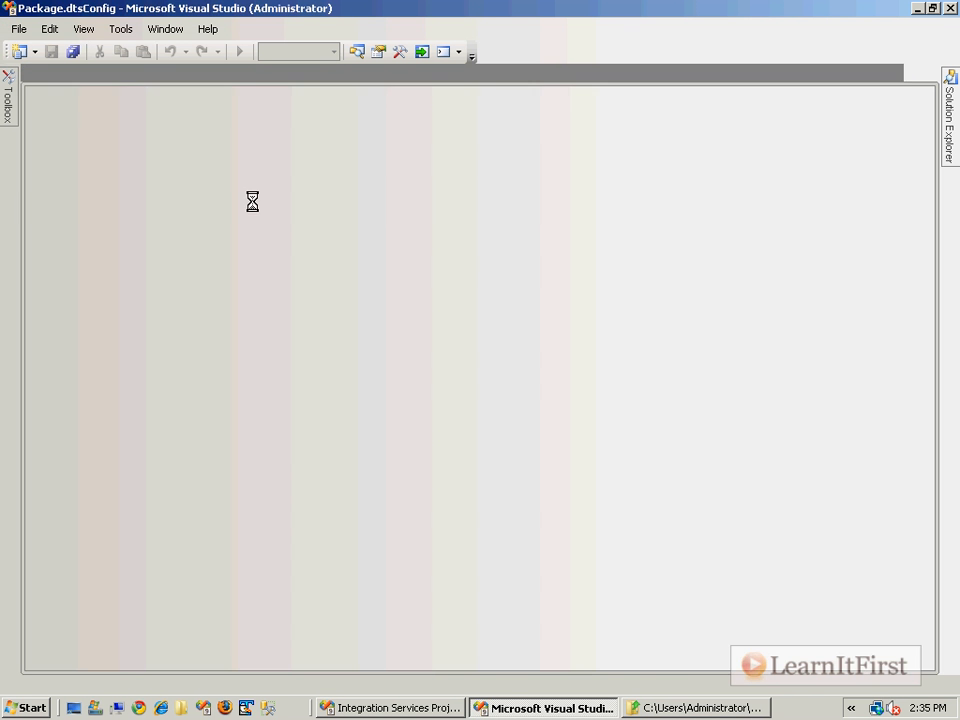
left_click(307, 201)
key("ctrl+k")
key("ctrl+d")
key("ctrl+s")
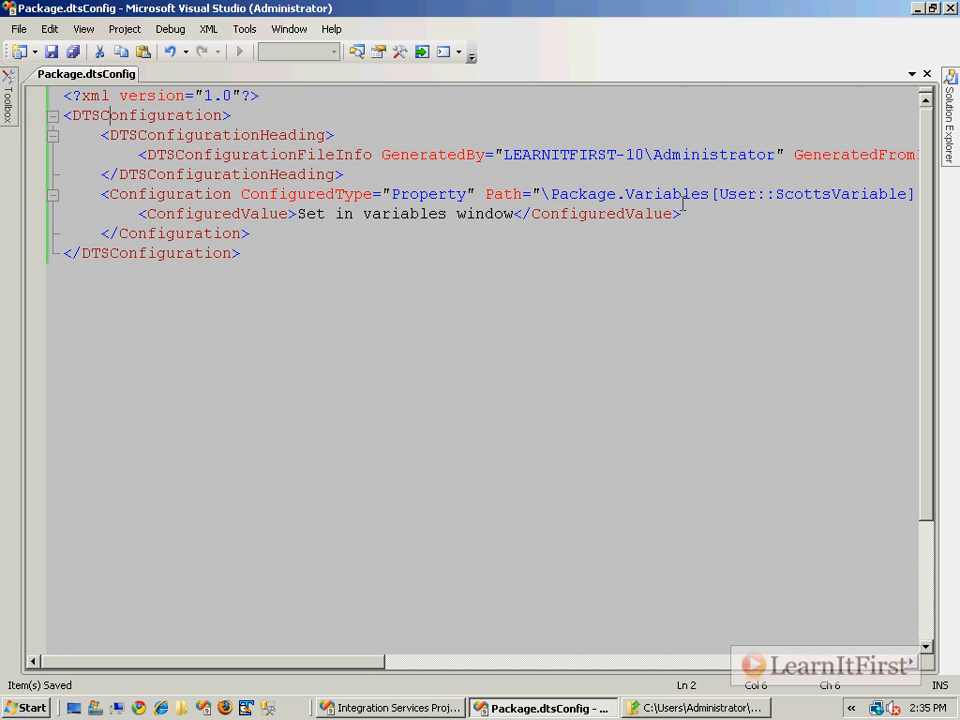
Check the variable and property named in the Path, set ConfiguredValue to "Set in Configuration 1 file" and save the file
double_click(842, 200)
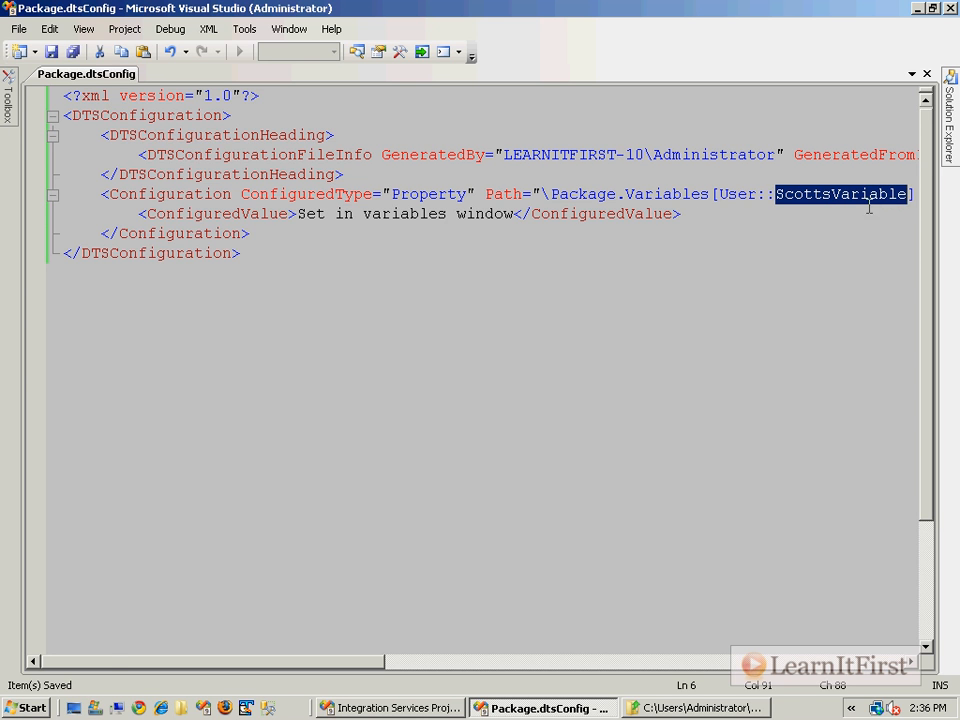
left_click(910, 194)
double_click(882, 196)
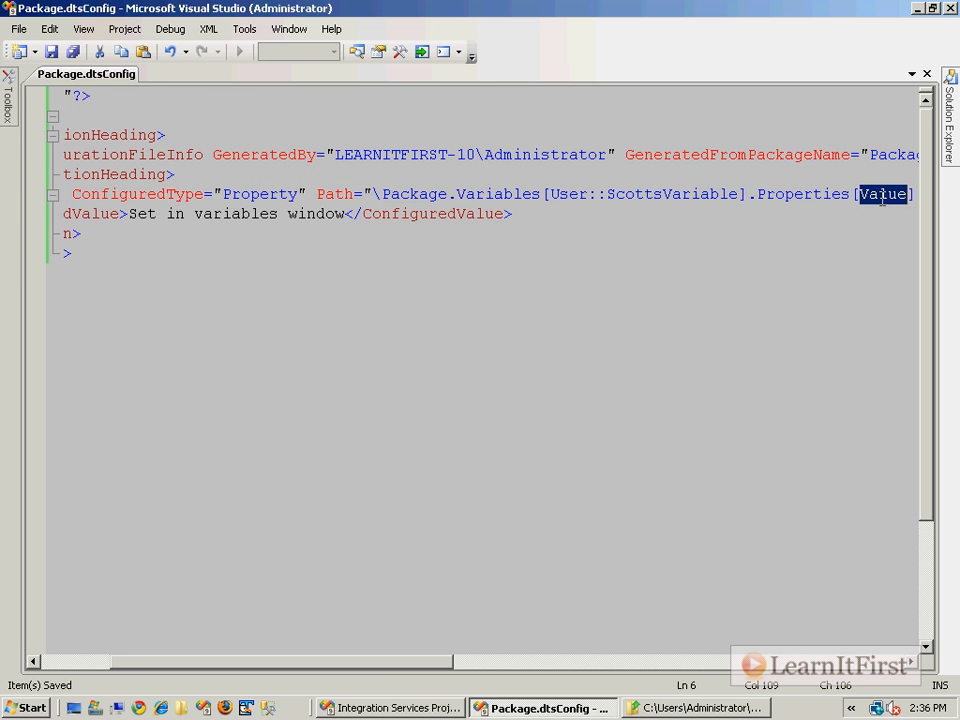
left_click(195, 213)
left_click_drag(195, 213, 342, 200)
type("COnfiguration 1")
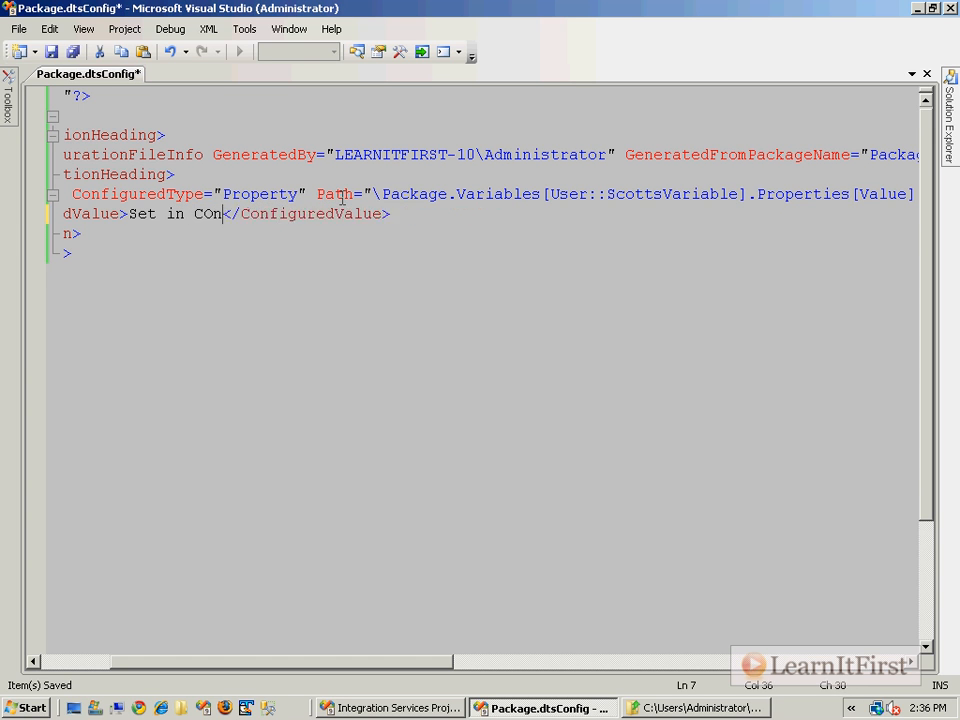
key("ctrl+s")
left_click_drag(203, 213, 211, 215)
type("o")
left_click(333, 213)
type("file")
key("ctrl+s")
left_click(489, 259)
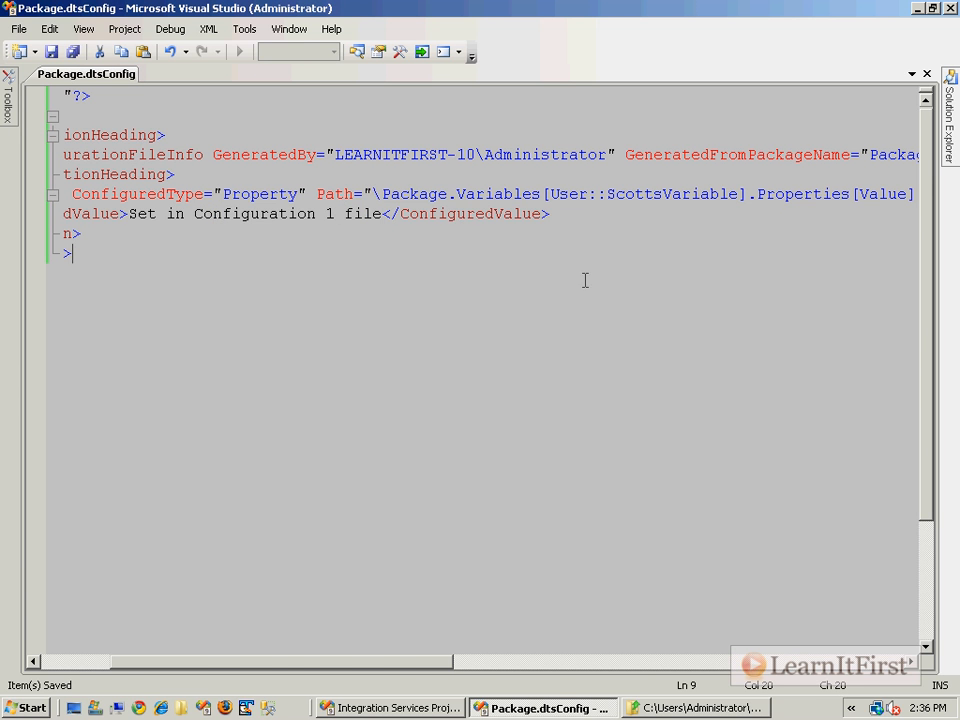
Close the Package.dtsConfig Visual Studio window, saving the changes
left_click_drag(355, 662, 258, 681)
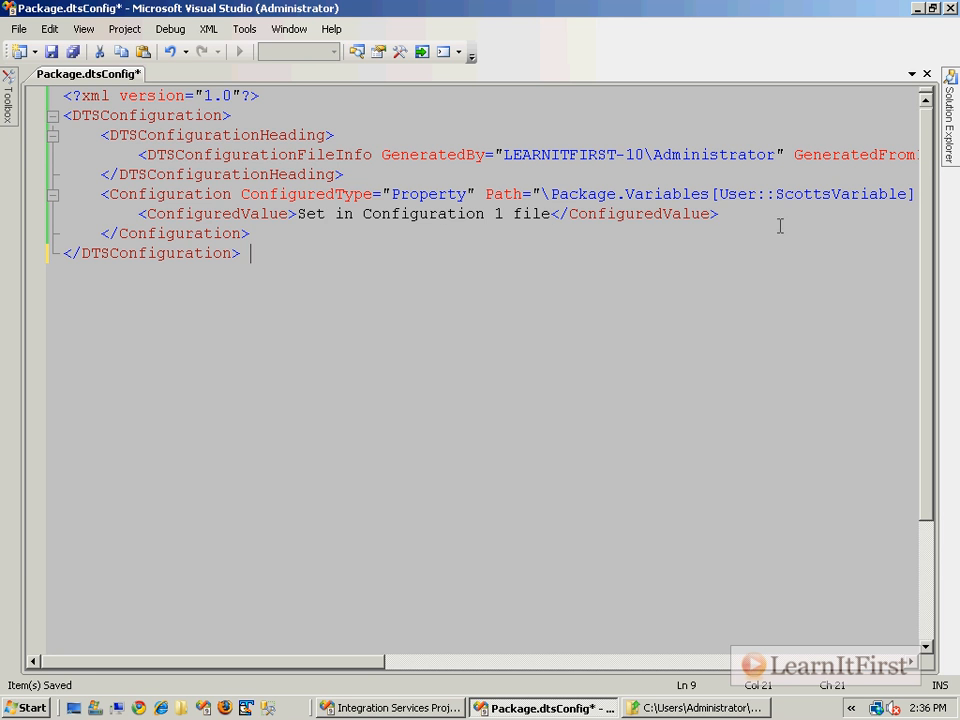
left_click(950, 8)
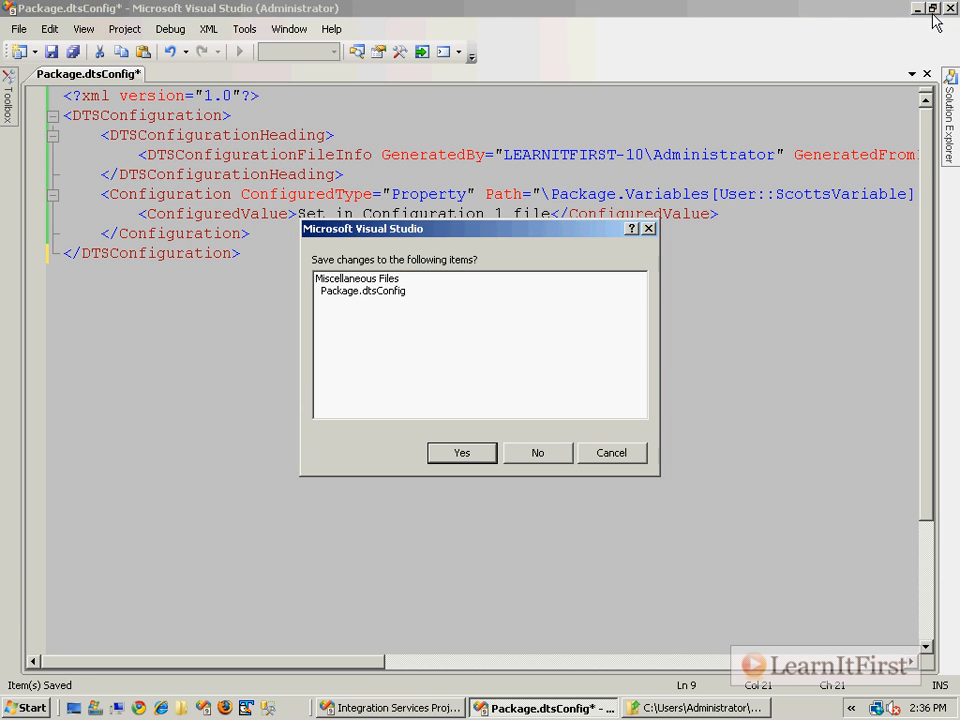
left_click(470, 454)
left_click(476, 441)
Switch to the Integration Services Project2 window and widen the Variables window to check ScottsVariable's design-time value, then narrow it again
left_click(437, 707)
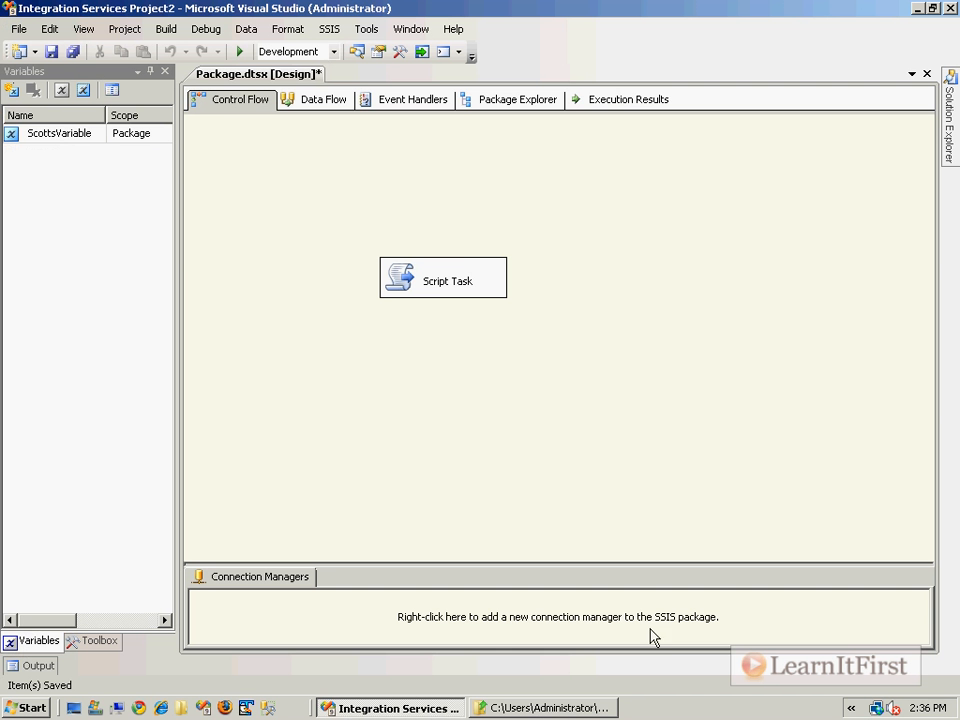
left_click_drag(178, 261, 465, 266)
left_click(343, 138)
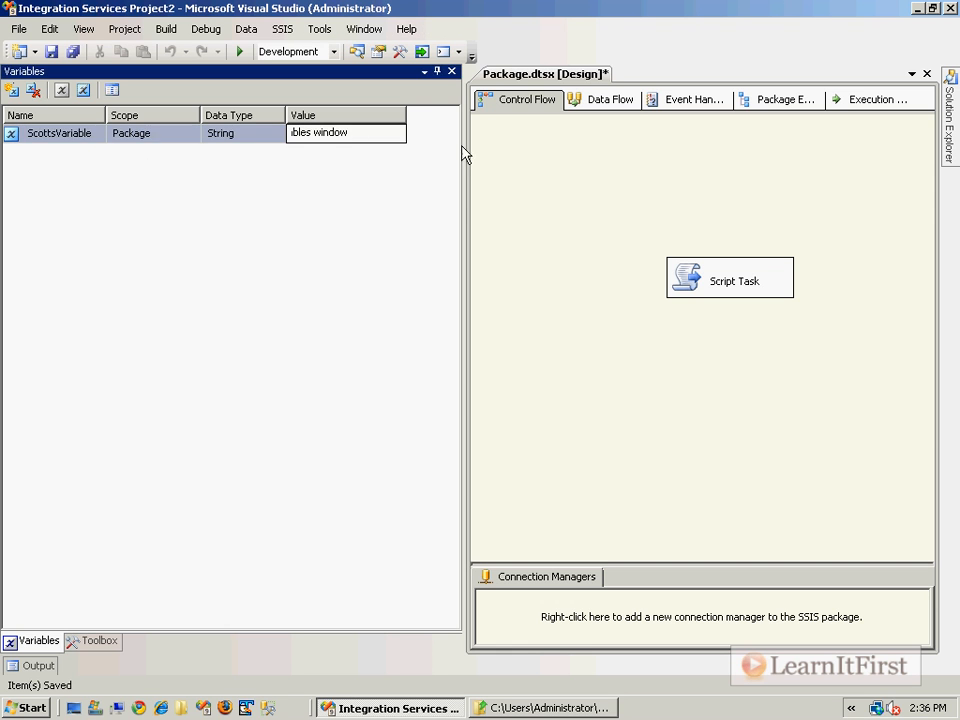
left_click(480, 146)
left_click(343, 161)
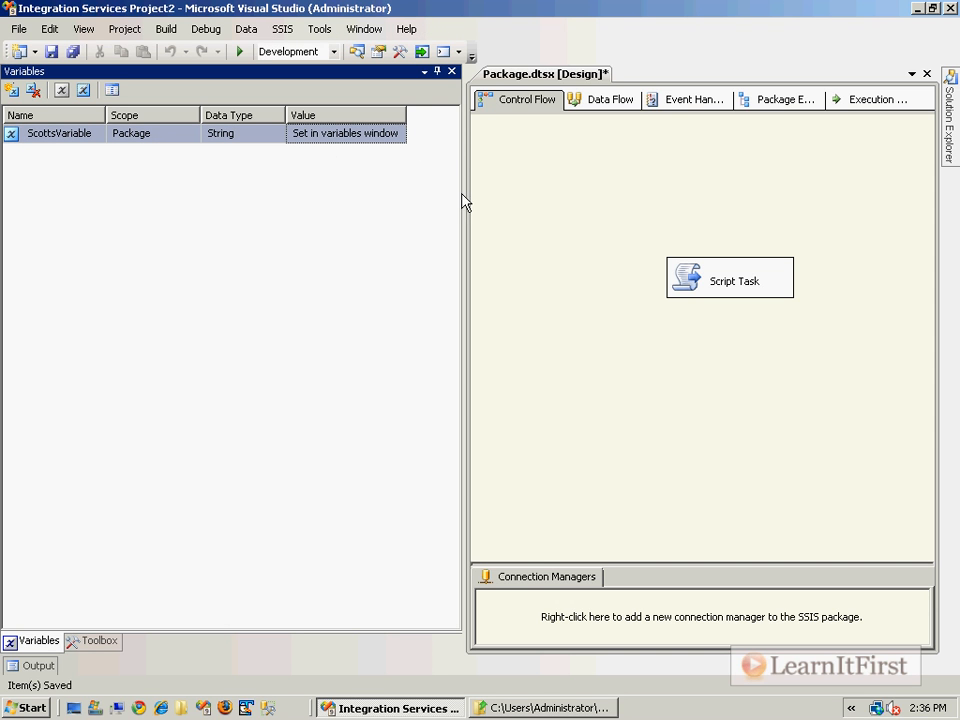
left_click_drag(463, 195, 219, 186)
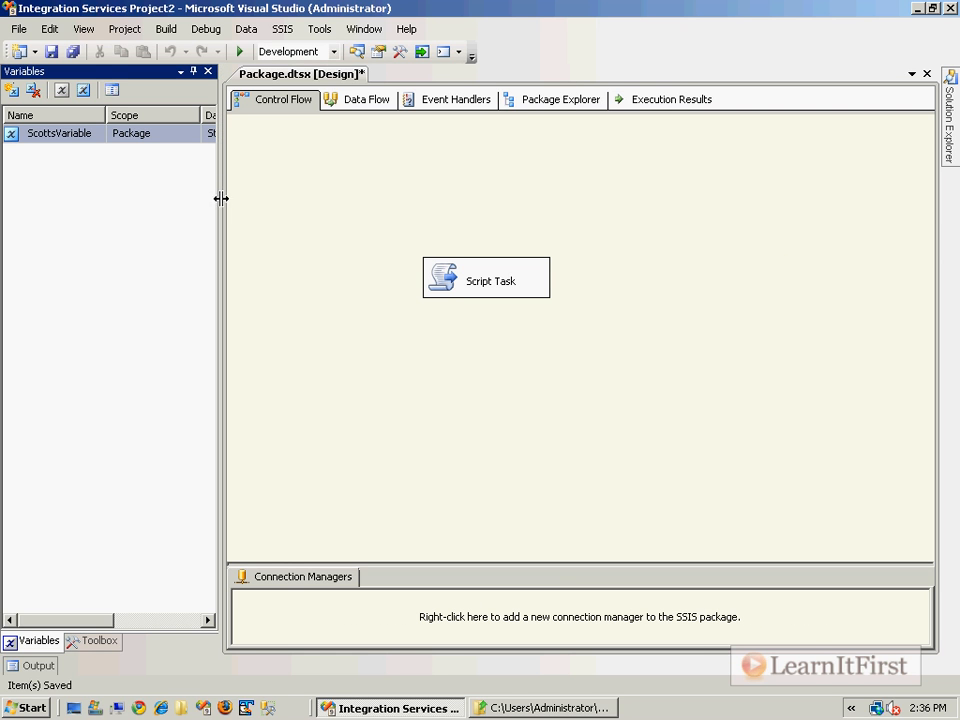
left_click(302, 212)
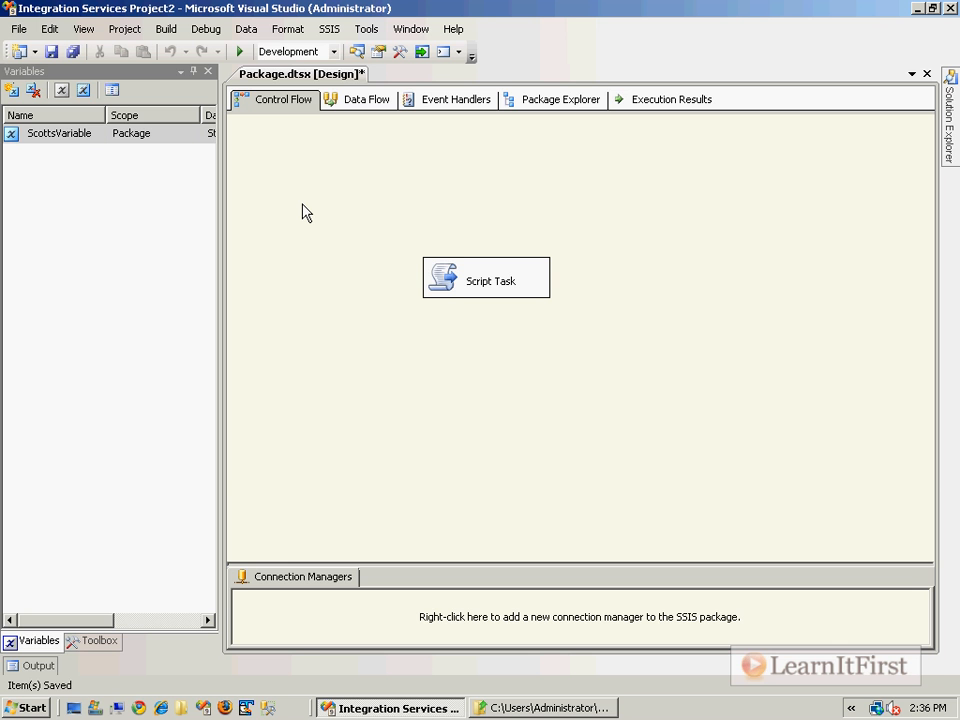
Run the package to show the variable's value, dismiss the message box and return to design mode
key("F5")
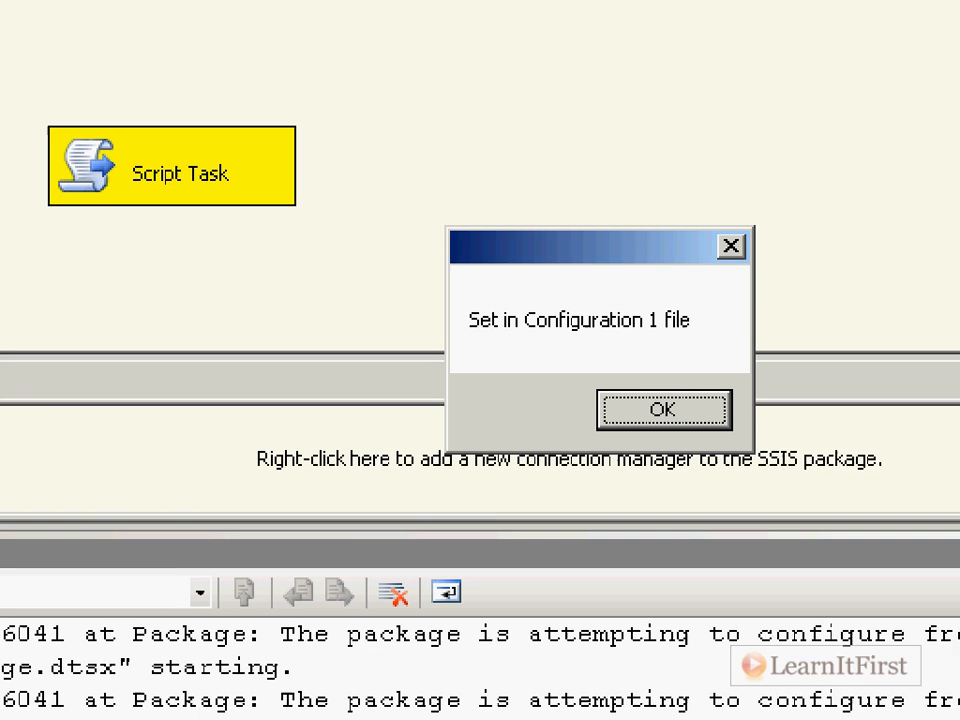
left_click_drag(431, 374, 497, 377)
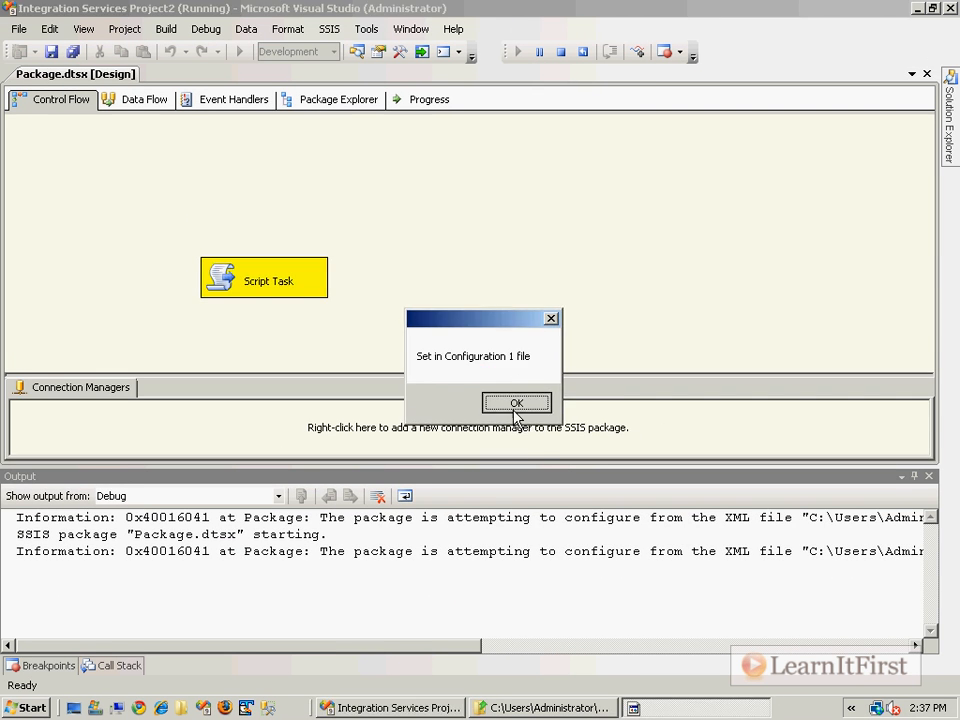
left_click(667, 408)
left_click(407, 449)
Open the Package Configurations Organizer for the package
left_click(282, 28)
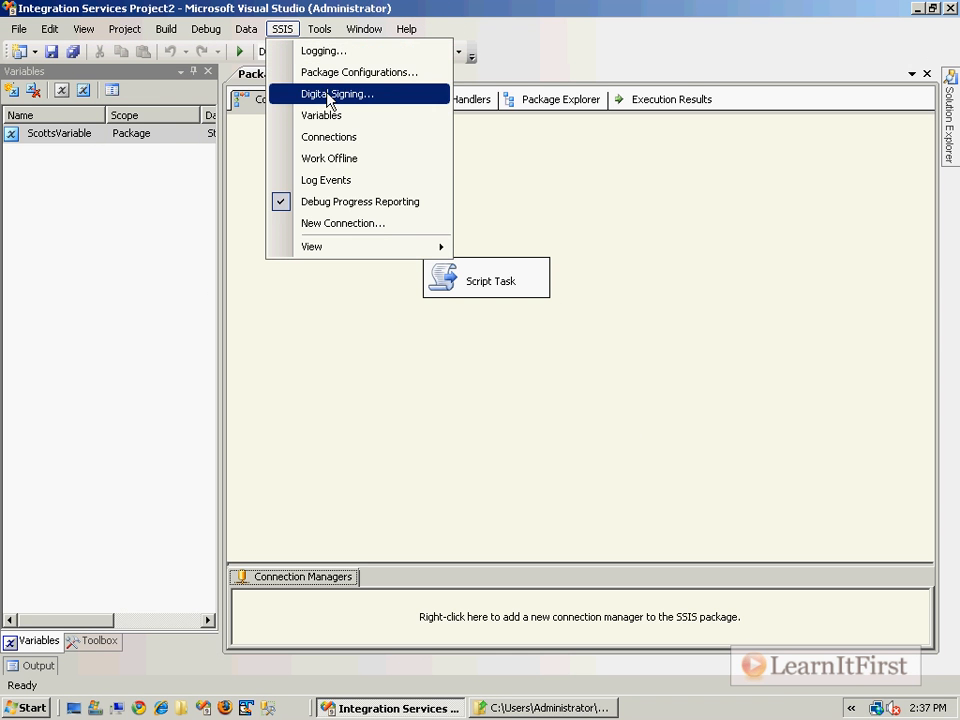
left_click(364, 74)
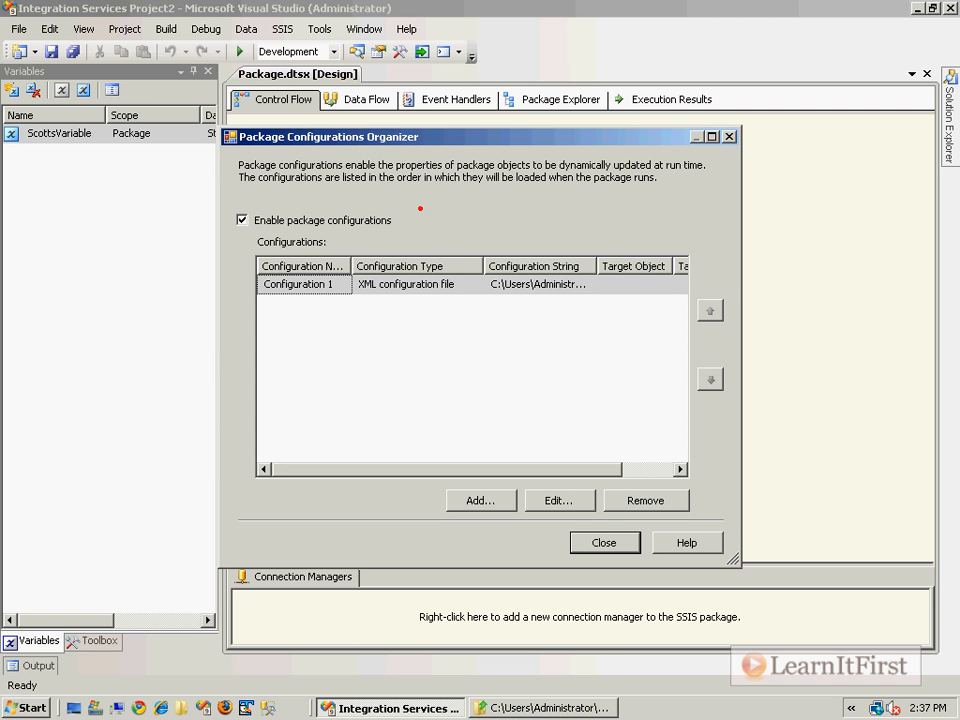
type("t")
type("\"Last in w")
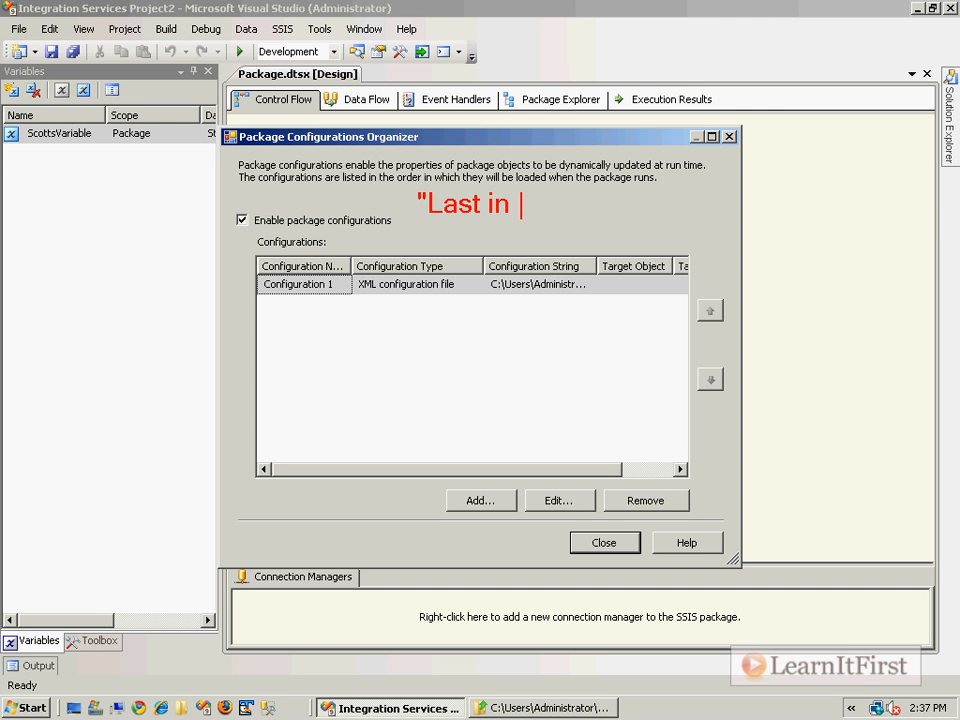
key("BackSpace")
key("BackSpace")
type(", w")
key("BackSpace")
type("wind")
key("BackSpace")
type("s\"")
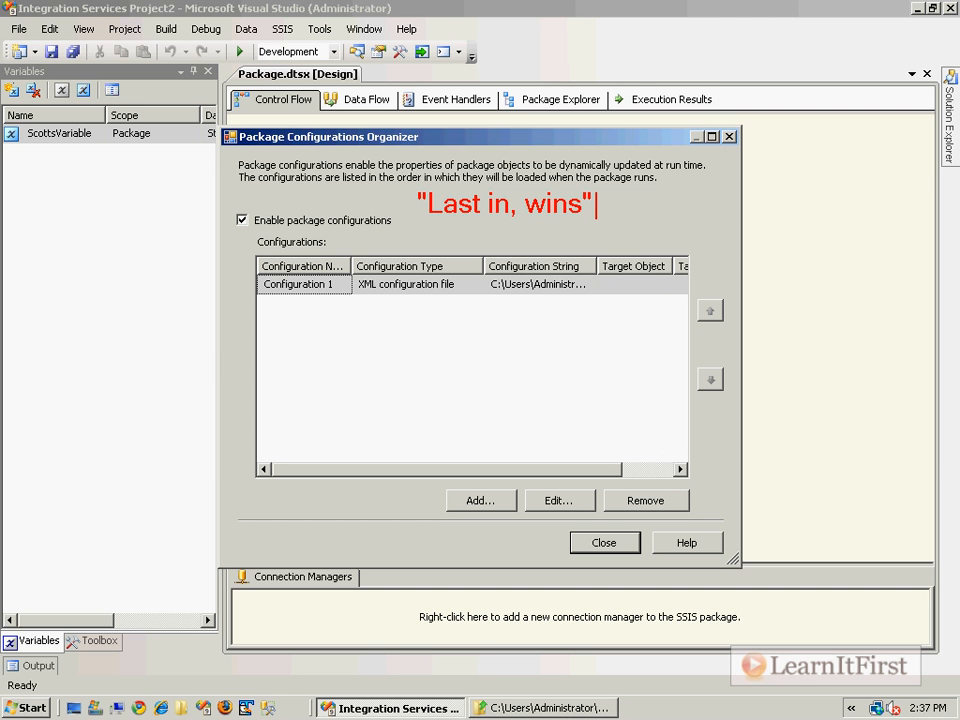
key("Escape")
left_click_drag(228, 283, 158, 285)
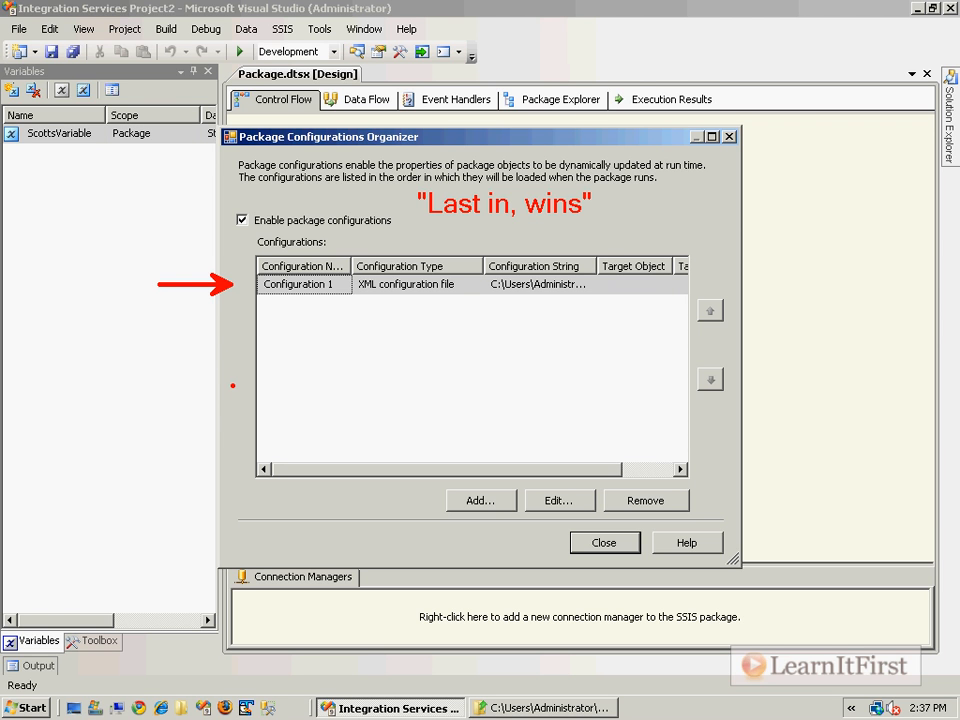
left_click_drag(233, 385, 166, 388)
mouse_move(249, 402)
left_mouse_down()
mouse_move(675, 400)
mouse_move(662, 366)
mouse_move(253, 377)
left_mouse_up()
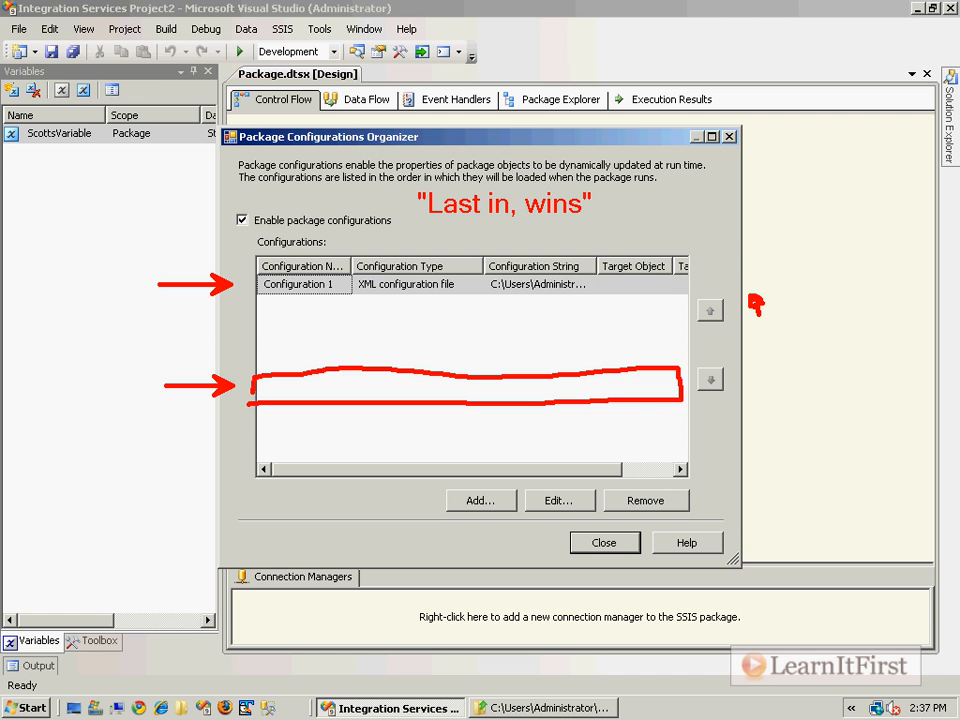
mouse_move(762, 355)
left_mouse_down()
mouse_move(764, 398)
mouse_move(772, 383)
left_mouse_up()
key("Escape")
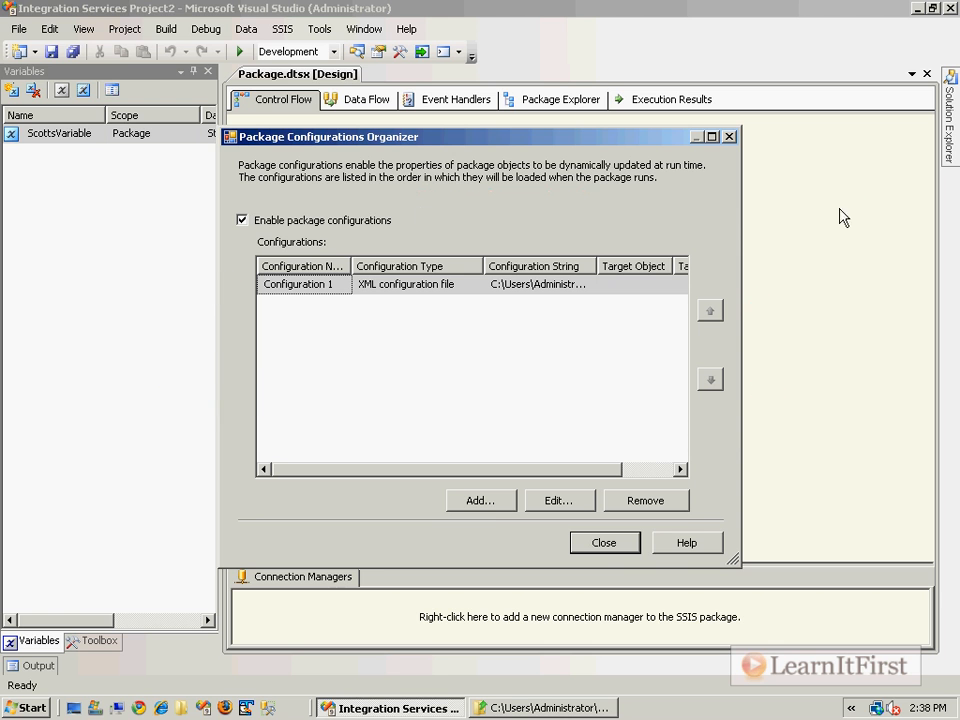
Add an XML configuration file configuration named Package2 in the project folder and continue to the property selection
left_click(491, 509)
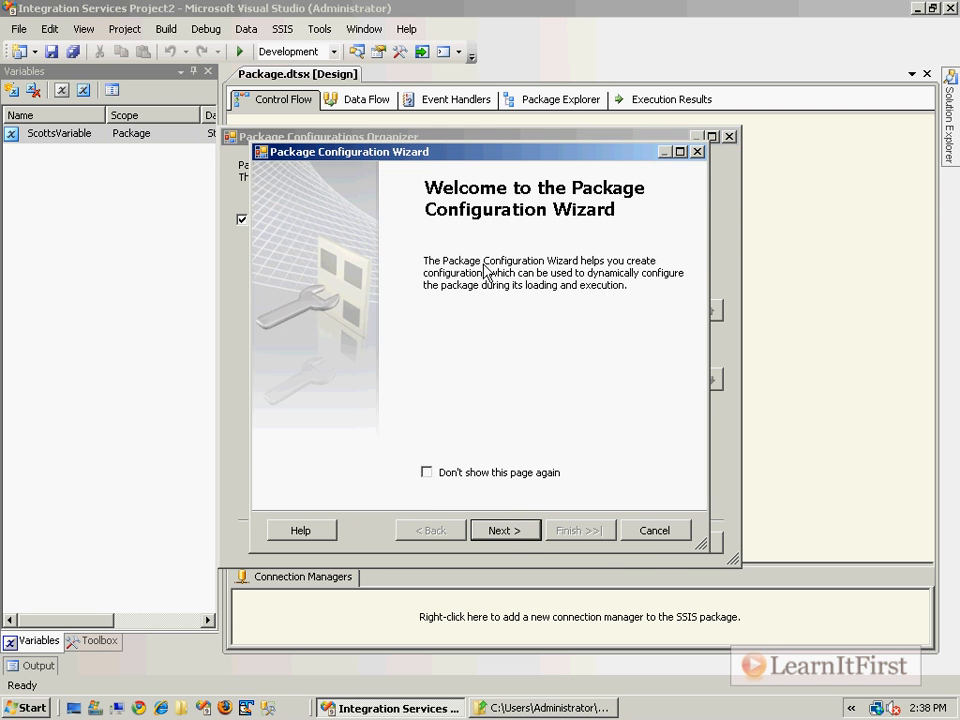
left_click(521, 531)
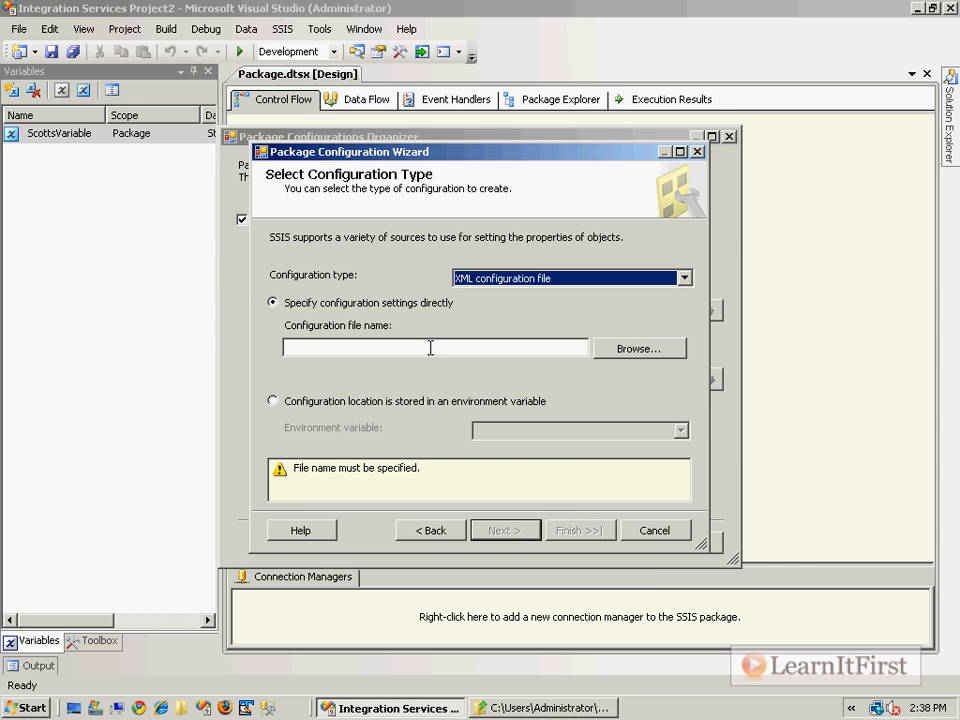
left_click(676, 346)
left_click(443, 520)
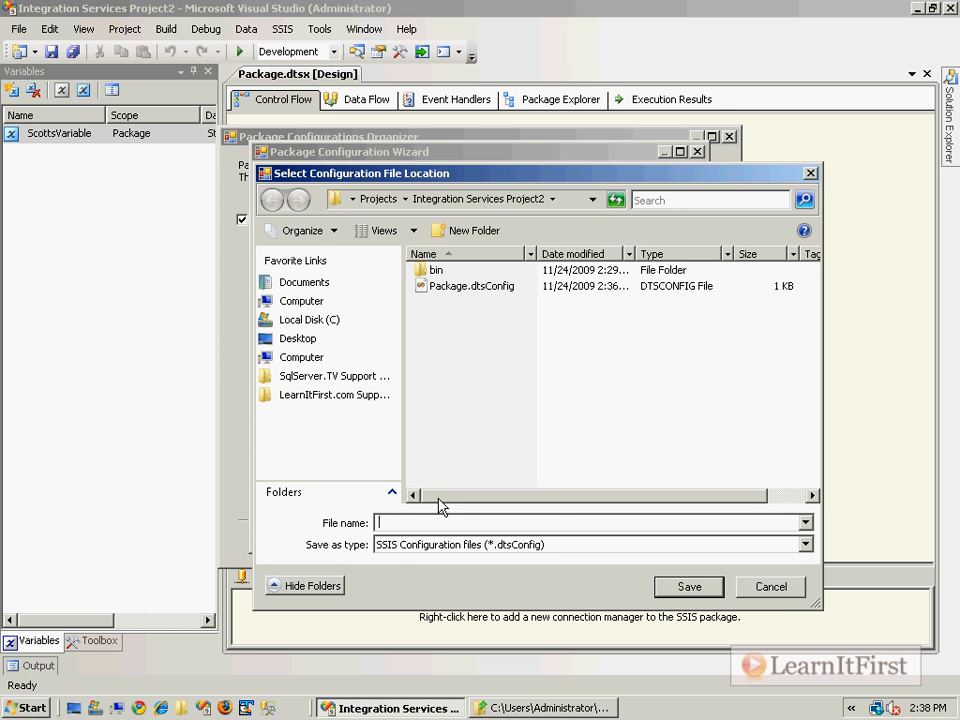
type("Package2")
key("Return")
left_click(503, 530)
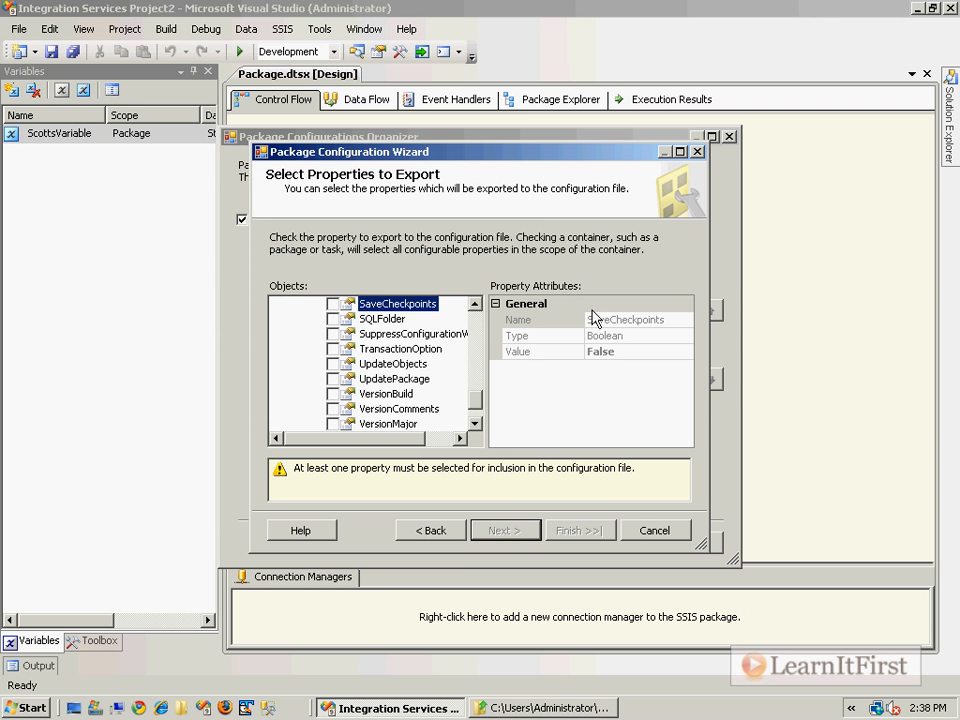
Select only the Value property of ScottsVariable for export to the configuration file
scroll(400, 360, "up", 10)
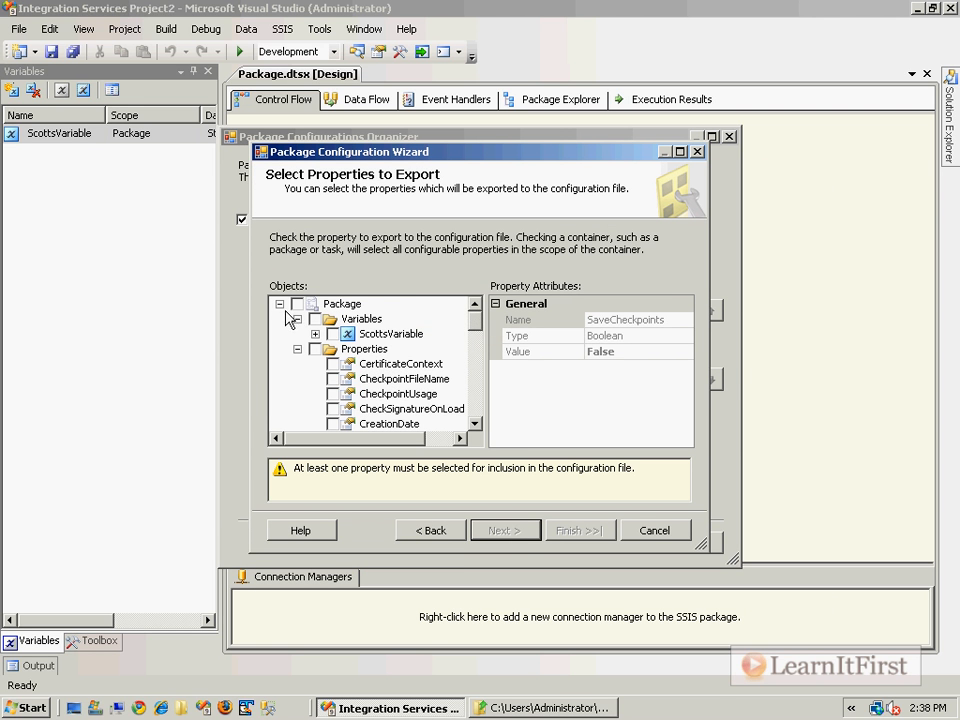
left_click(298, 349)
left_click(315, 334)
left_click(348, 334)
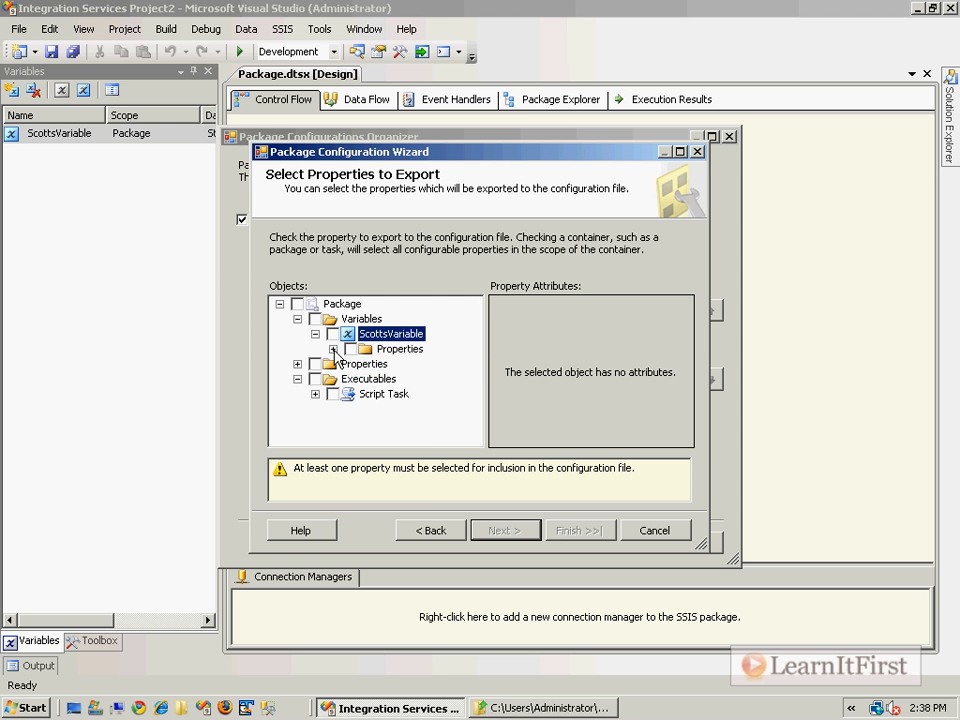
left_click(333, 349)
scroll(413, 412, "down", 3)
left_click(409, 379)
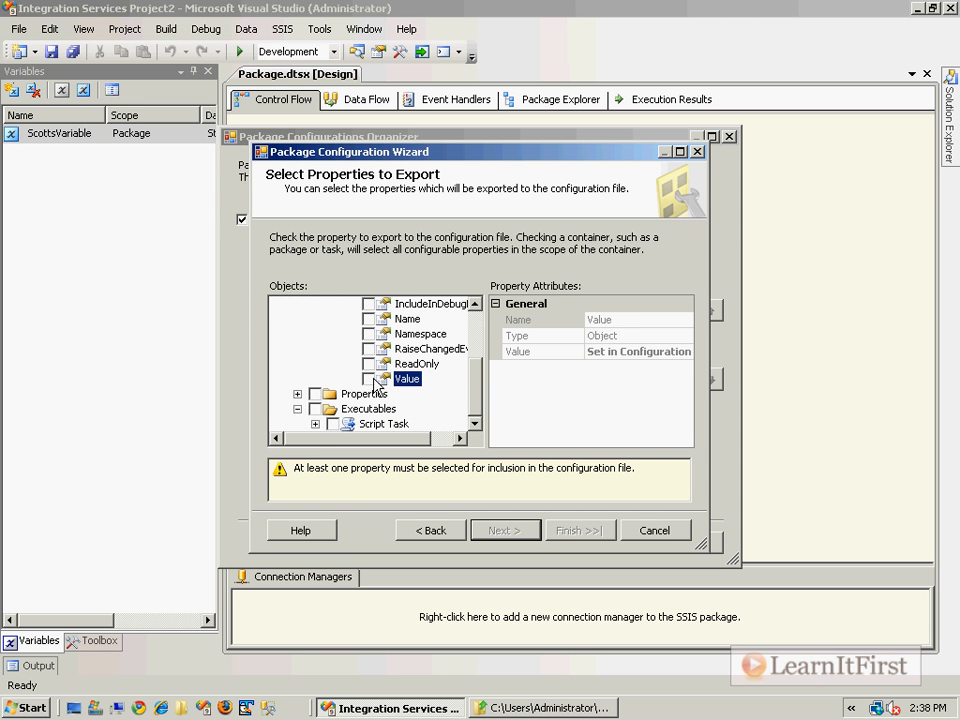
left_click(370, 379)
left_click(405, 424)
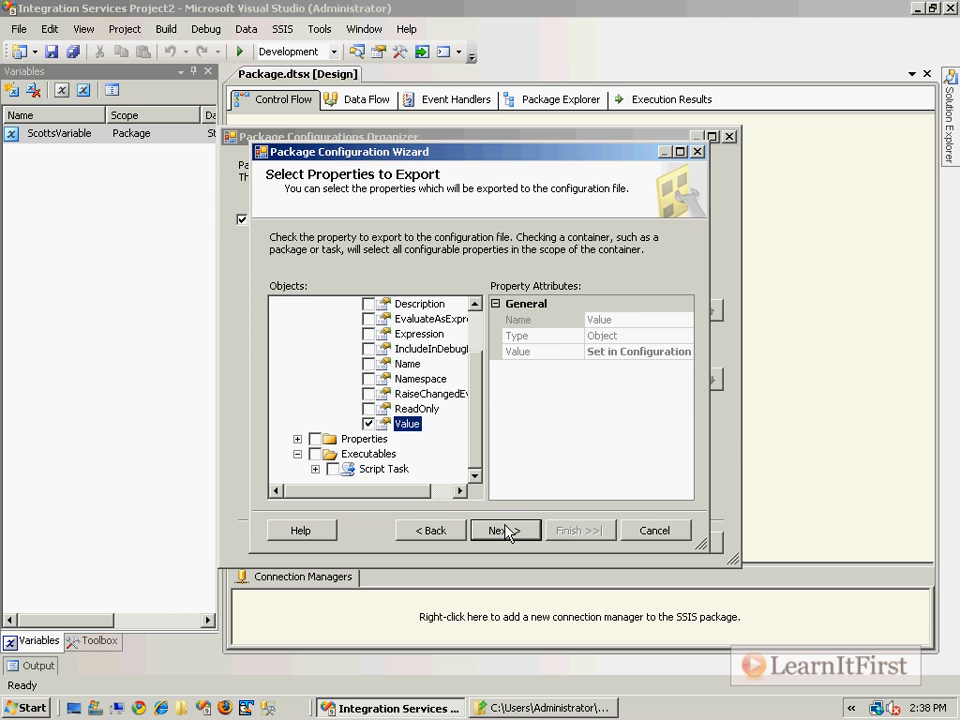
Finish the wizard with the configuration named Configuration 2 and close the Package Configurations Organizer
left_click(503, 530)
left_click(588, 529)
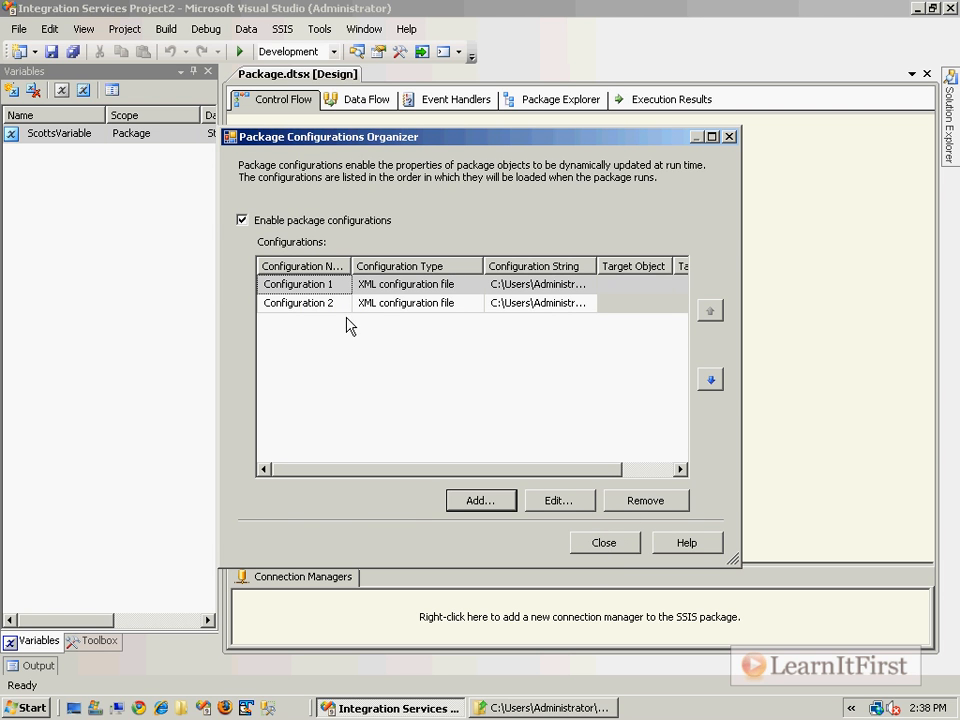
left_click(265, 303)
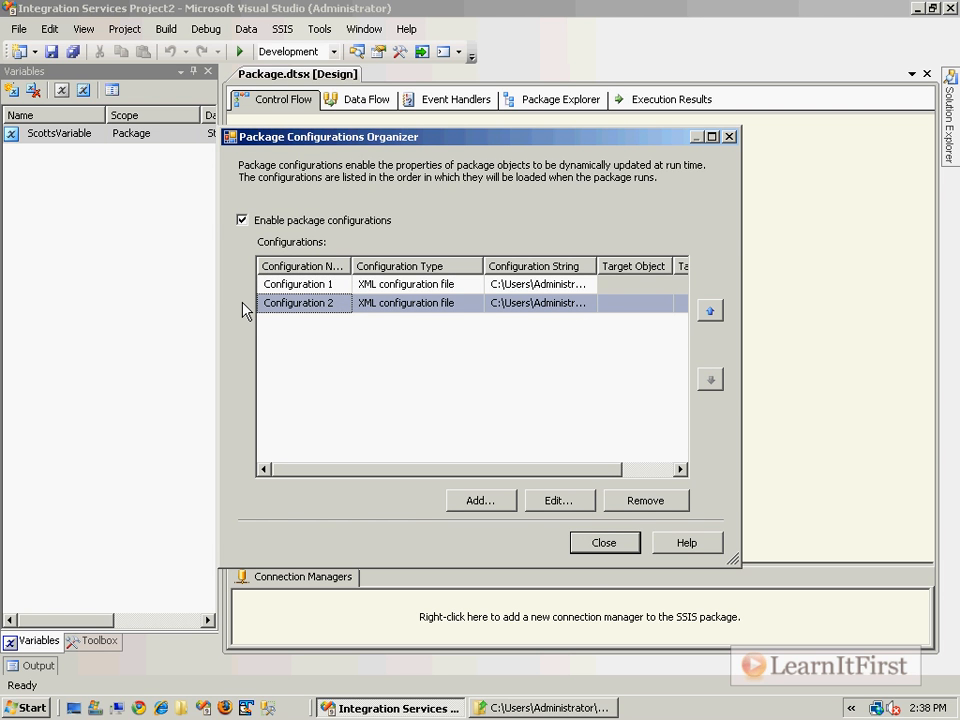
left_click(588, 540)
Open Package2.dtsConfig from the project folder, format the XML document and save it
left_click(541, 707)
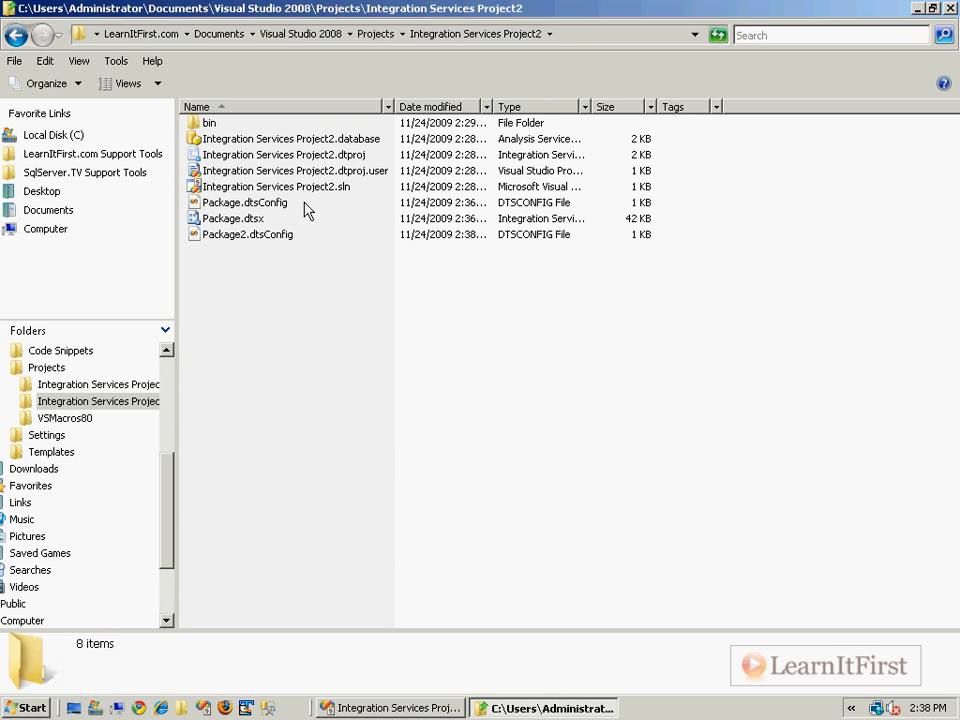
double_click(258, 240)
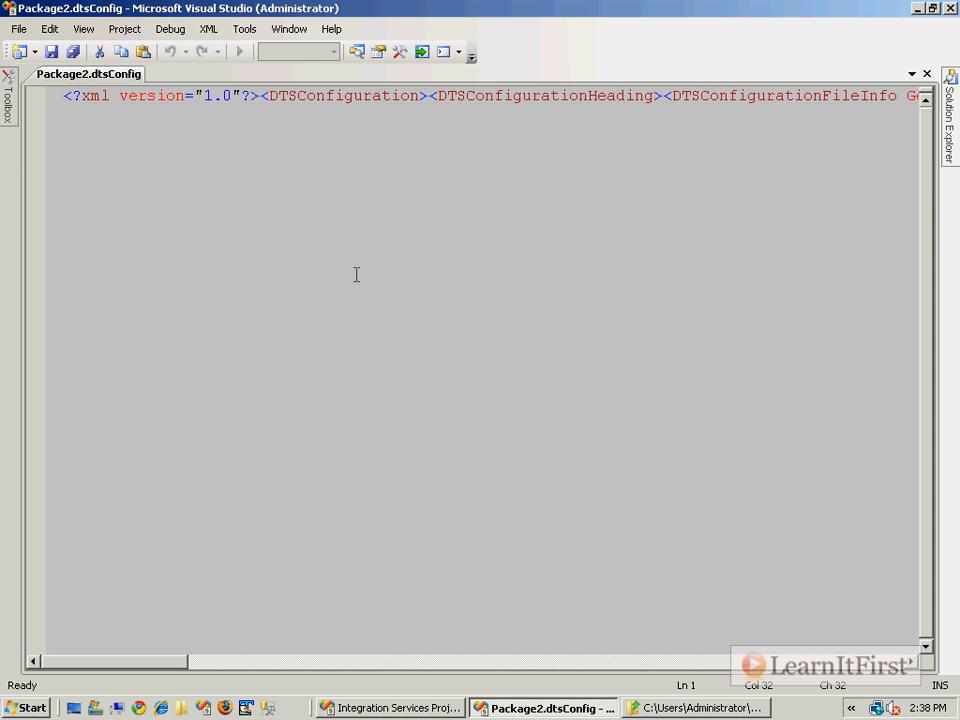
key("ctrl+k")
key("ctrl+d")
key("ctrl+s")
Change the ConfiguredValue text to "Set in Configuration 2 file", save Package2.dtsConfig and close its window
left_click_drag(298, 214, 553, 227)
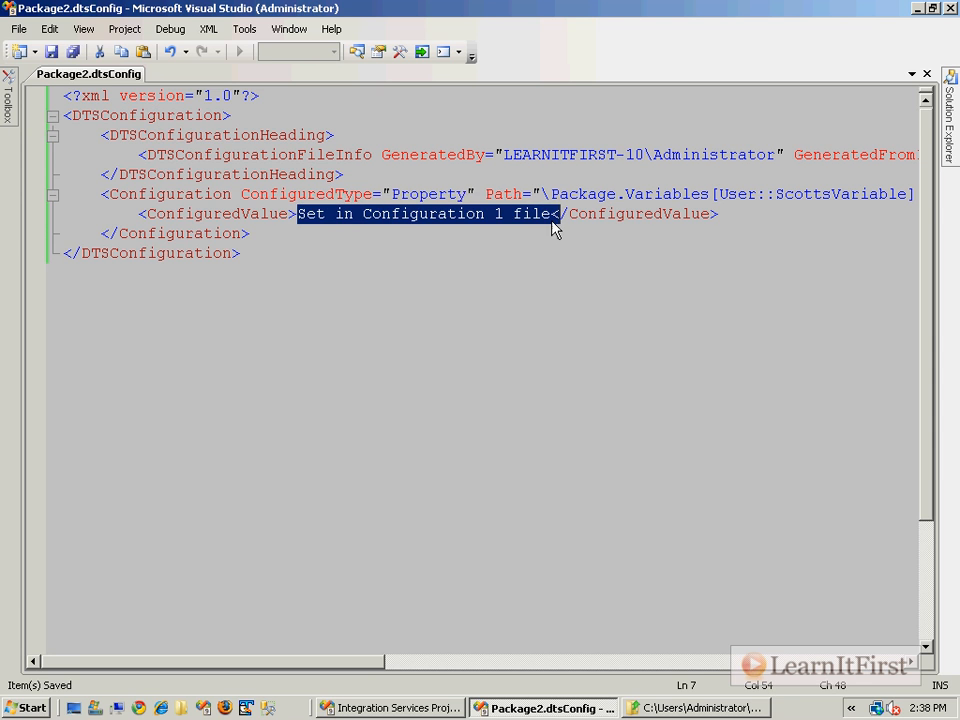
left_click(506, 214)
double_click(506, 214)
type("2")
left_click(489, 236)
key("ctrl+s")
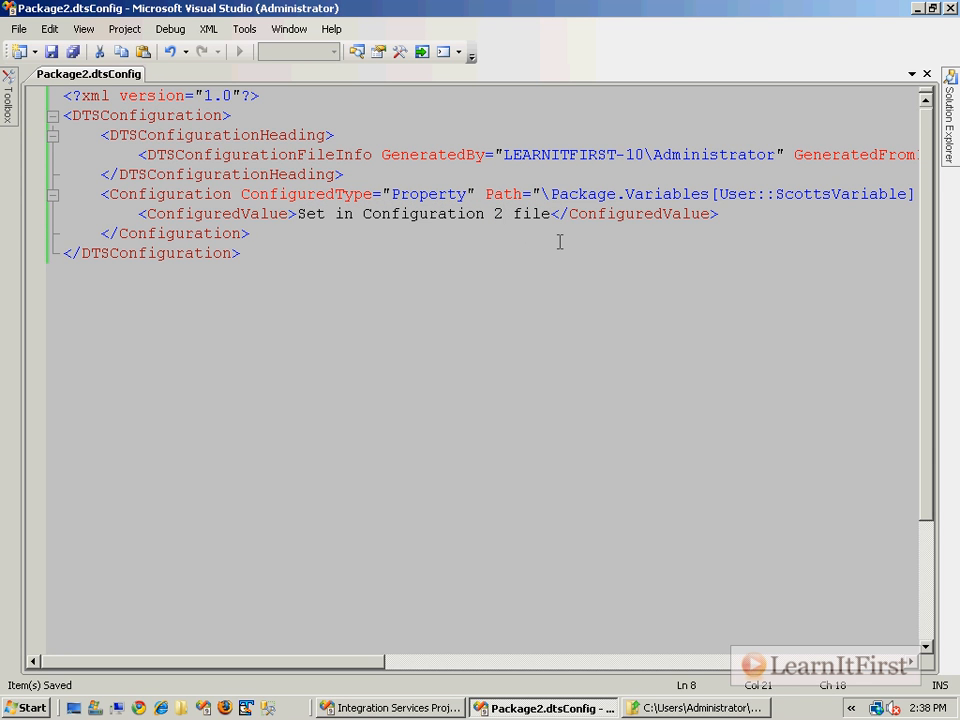
left_click(948, 8)
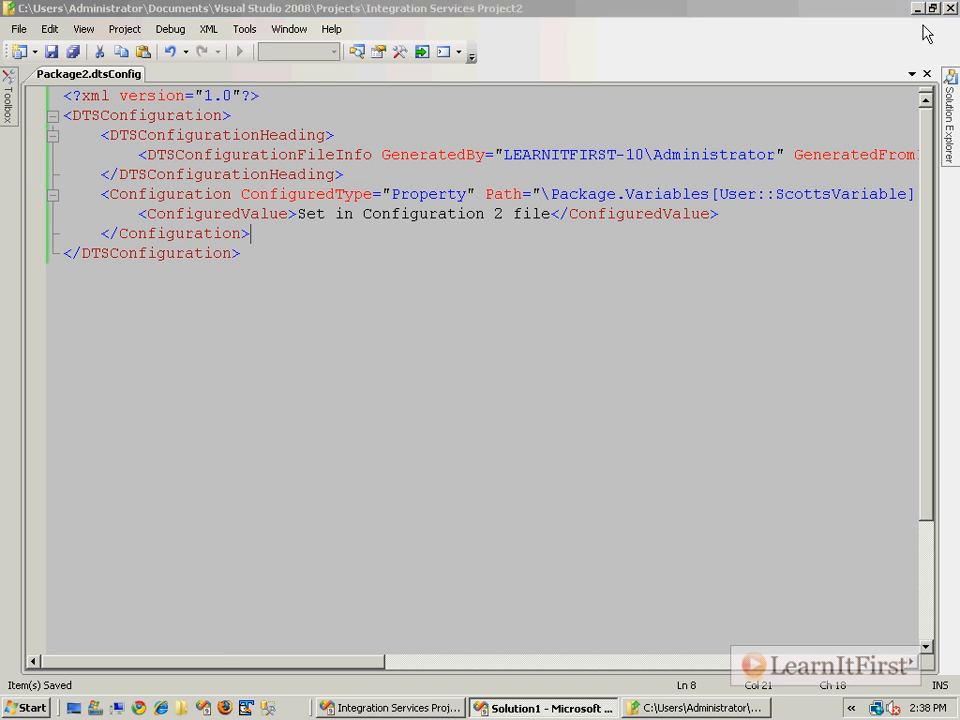
Switch back to the Integration Services Project2 window, widen the Variables window to check ScottsVariable's value, and narrow it again
left_click(400, 707)
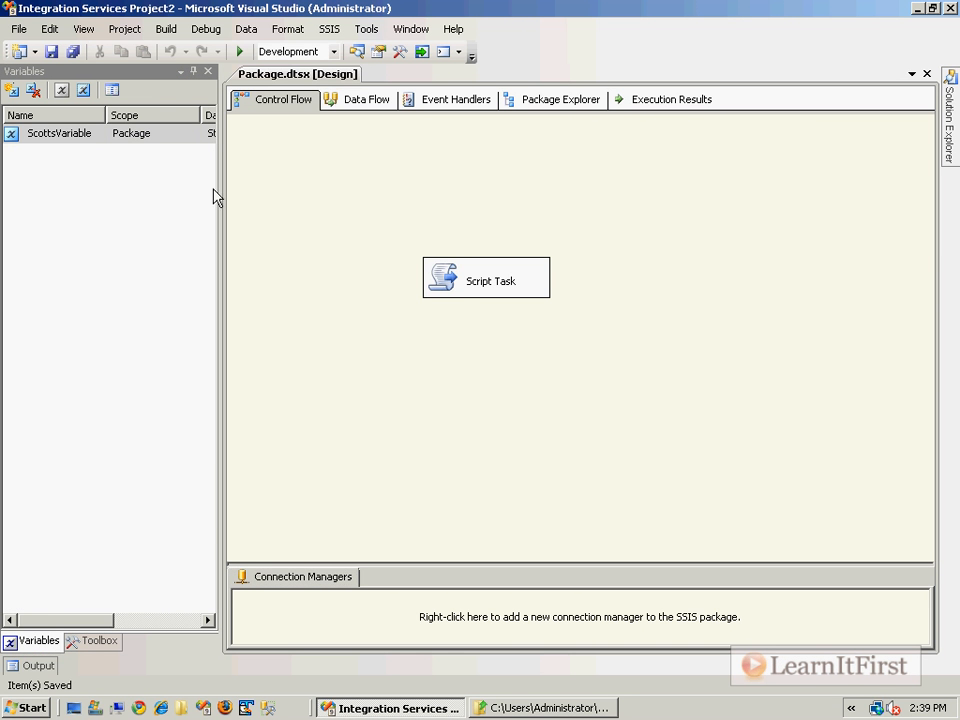
left_click_drag(218, 171, 367, 169)
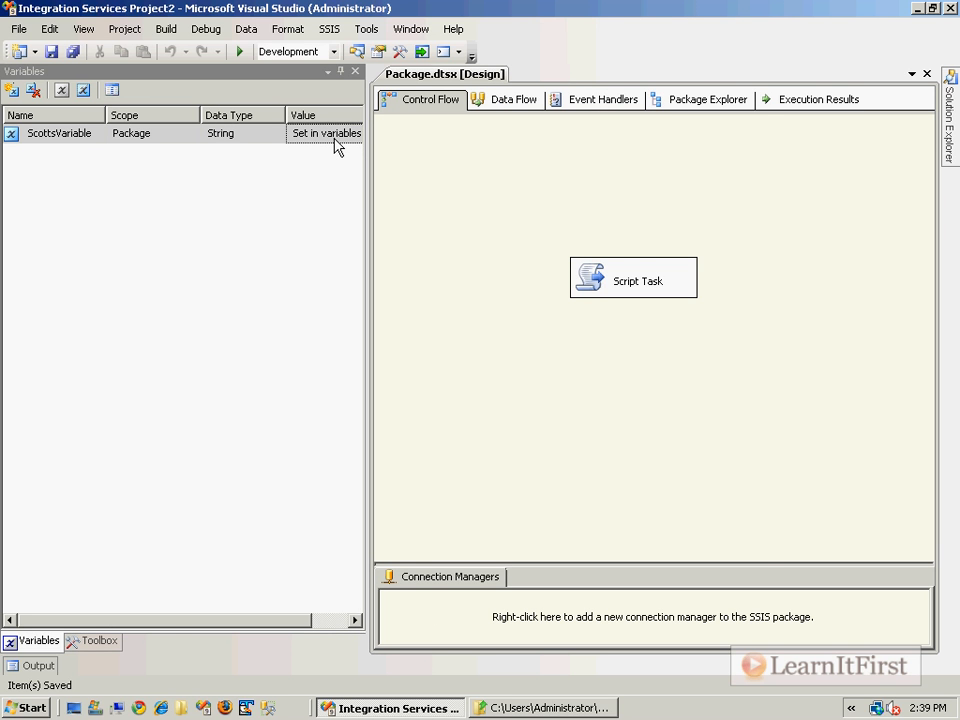
left_click_drag(366, 169, 196, 190)
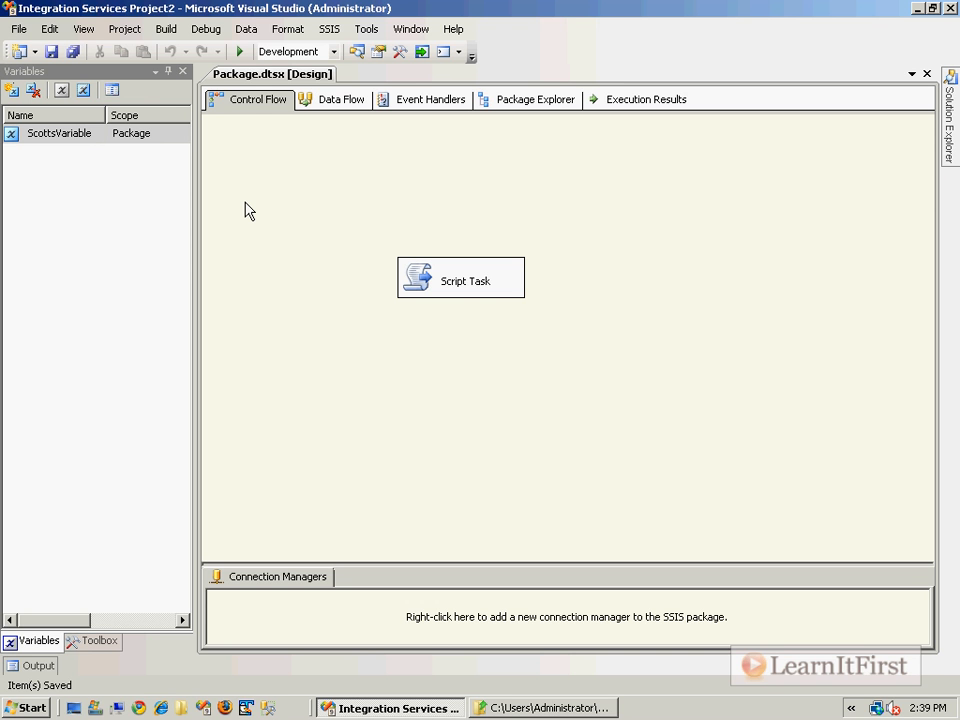
Run the package with both configurations enabled, dismiss the message box and return to design mode
left_click(239, 51)
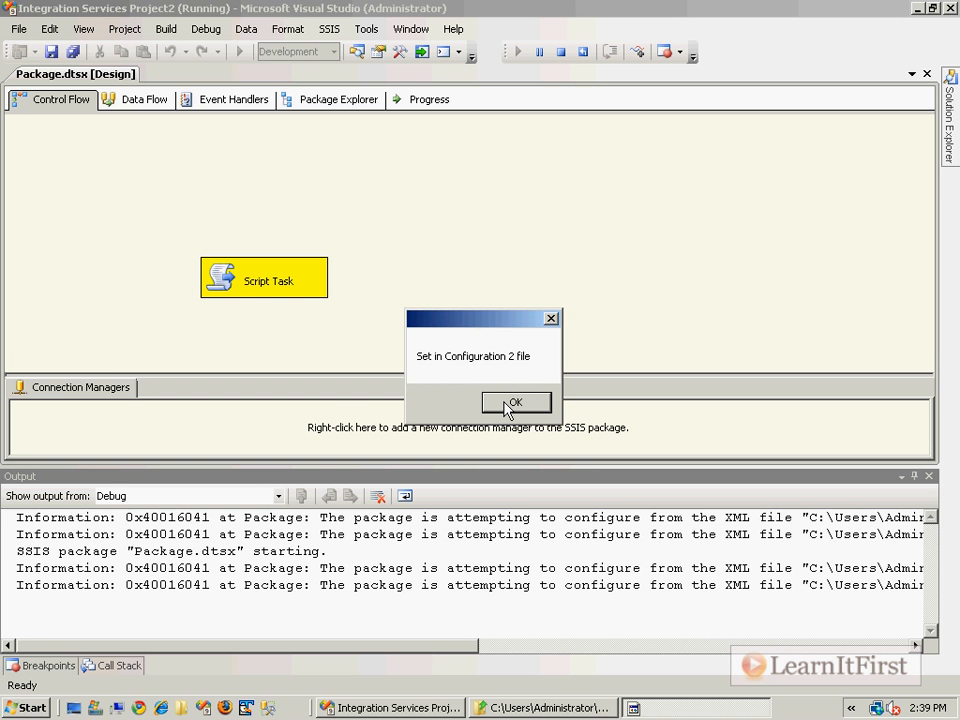
left_click(508, 404)
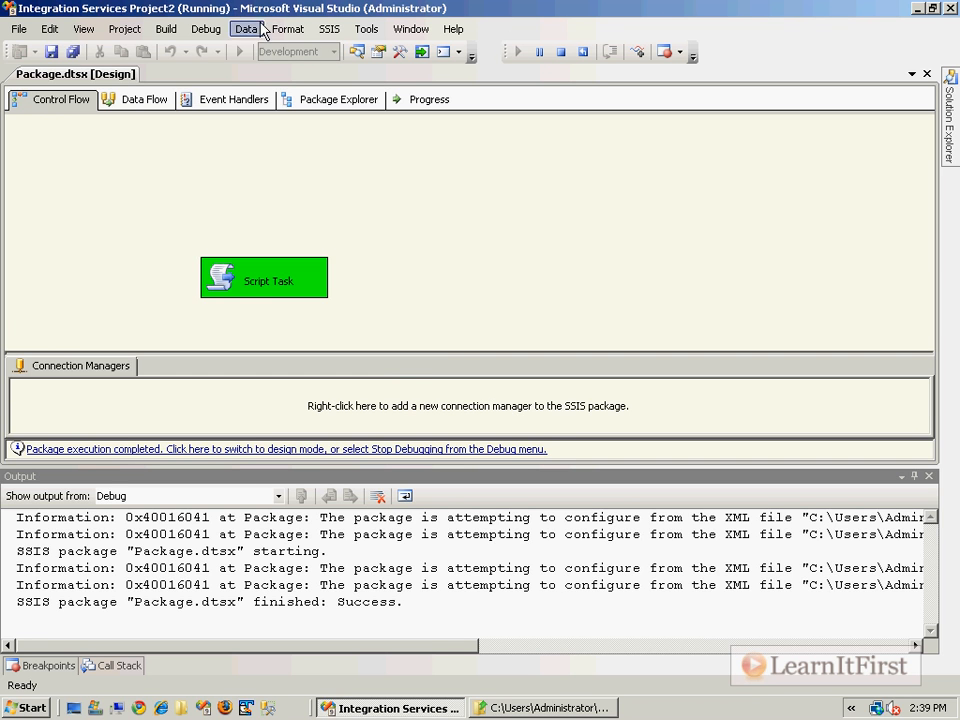
left_click(390, 449)
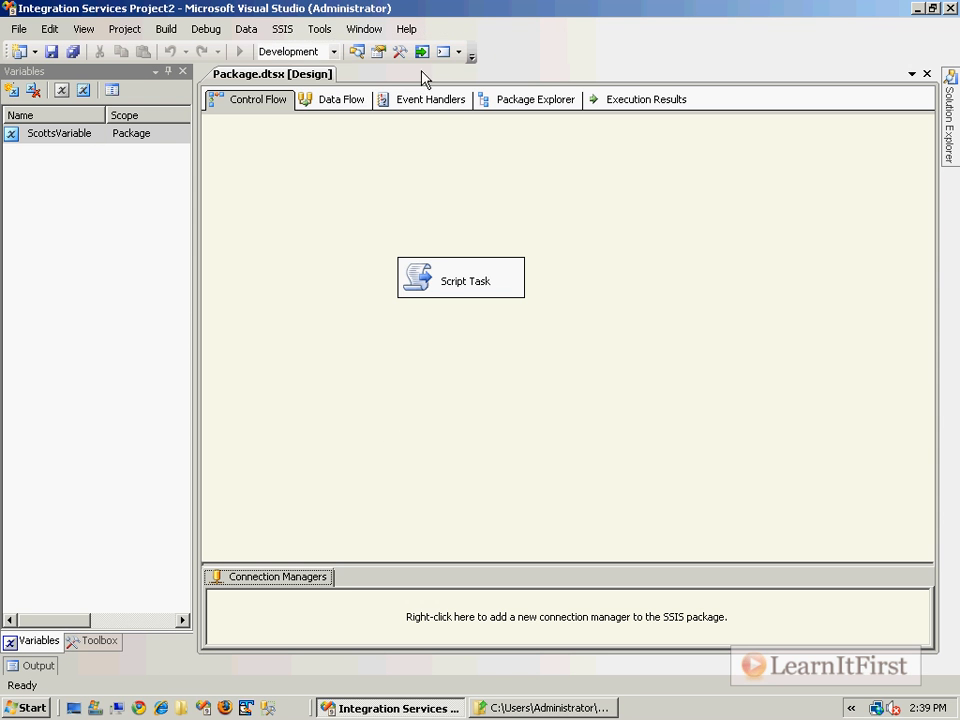
Move Configuration 2 above Configuration 1 in the Package Configurations Organizer and close it
left_click(285, 30)
left_click(320, 71)
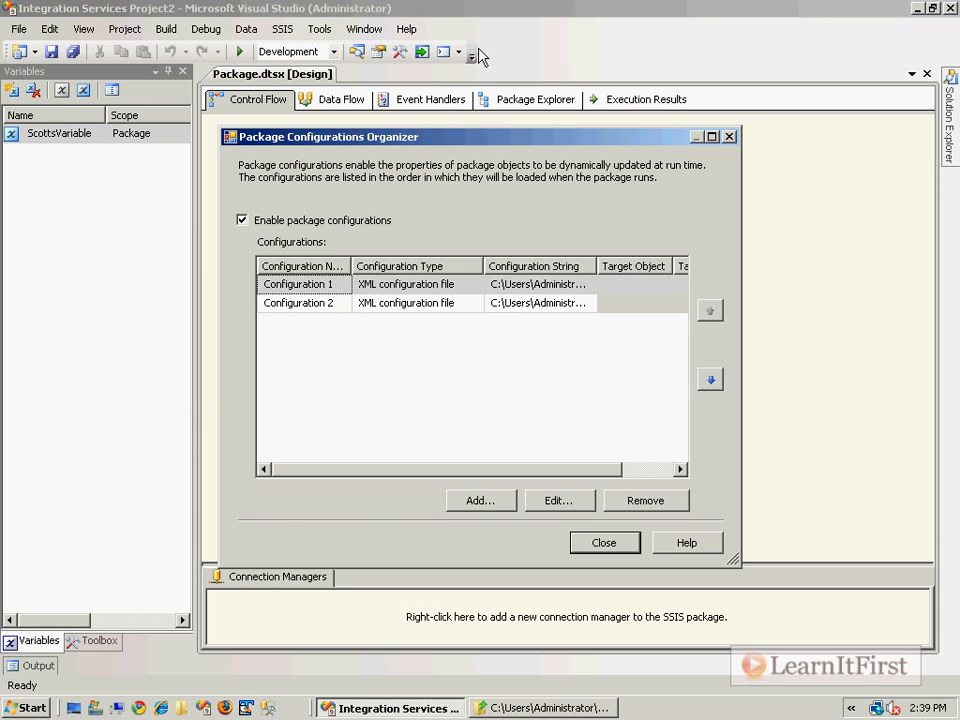
left_click(332, 304)
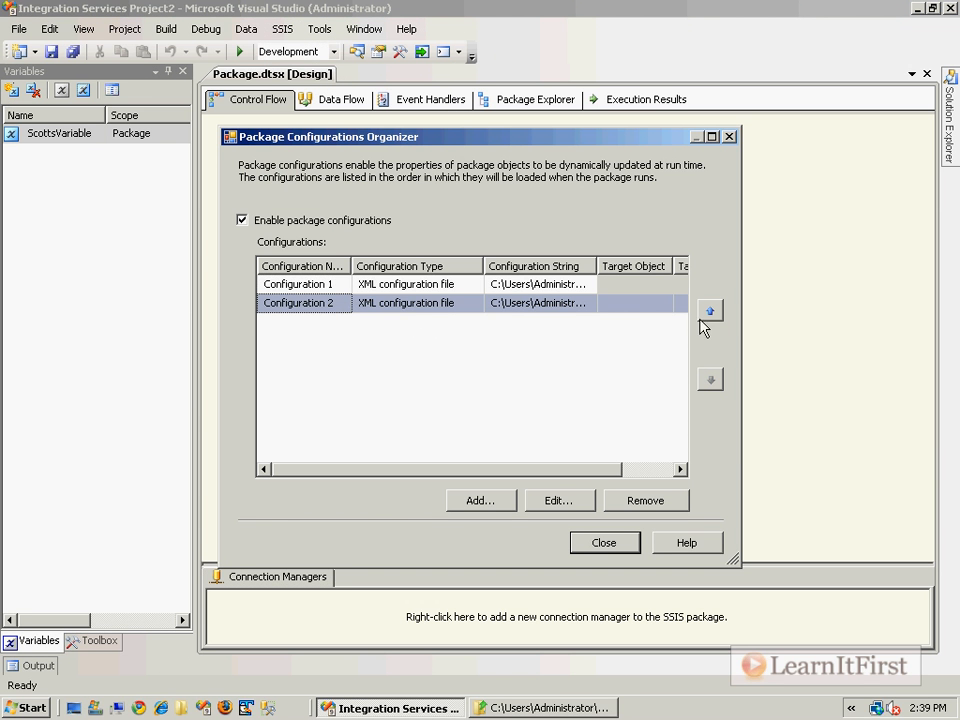
left_click(330, 284)
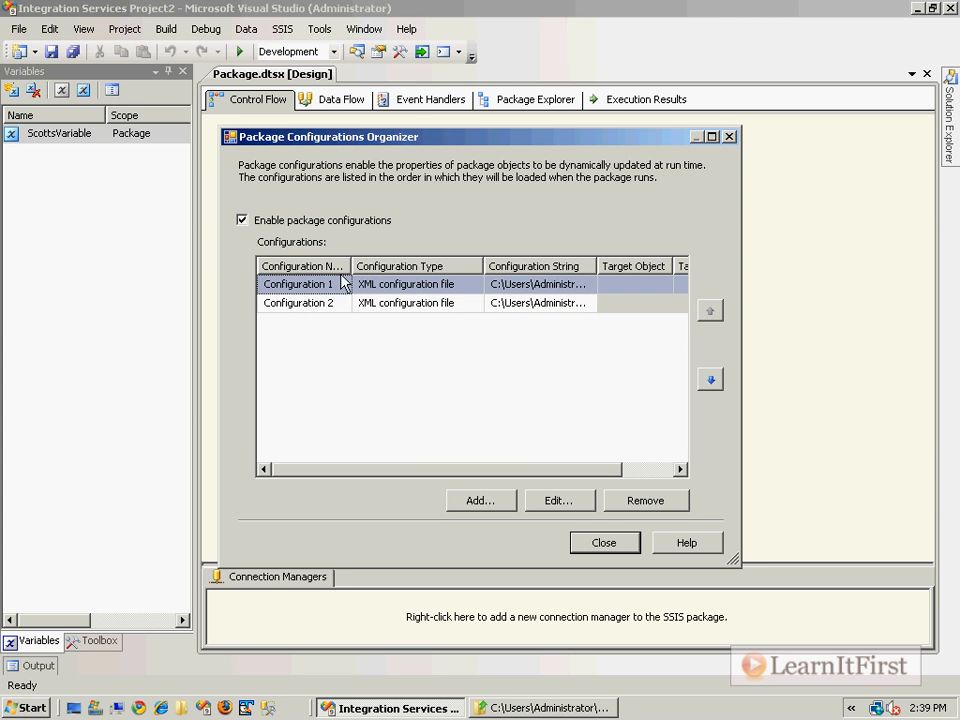
left_click(311, 304)
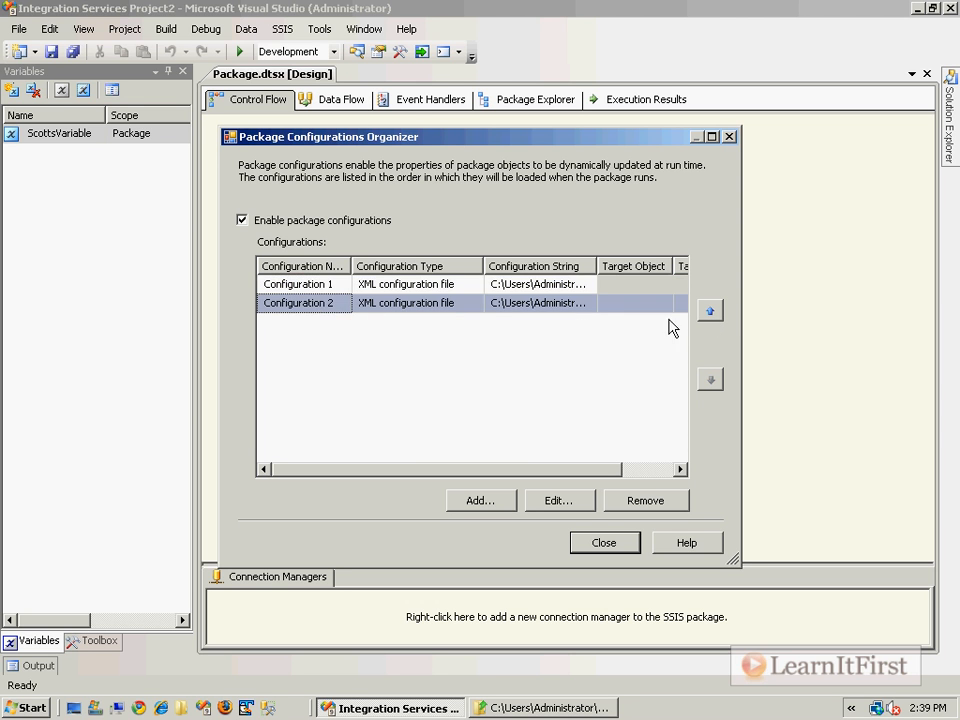
left_click(710, 312)
left_click(326, 303)
left_click(606, 544)
Run the package again with the reordered configurations to show ScottsVariable's value
key("F5")
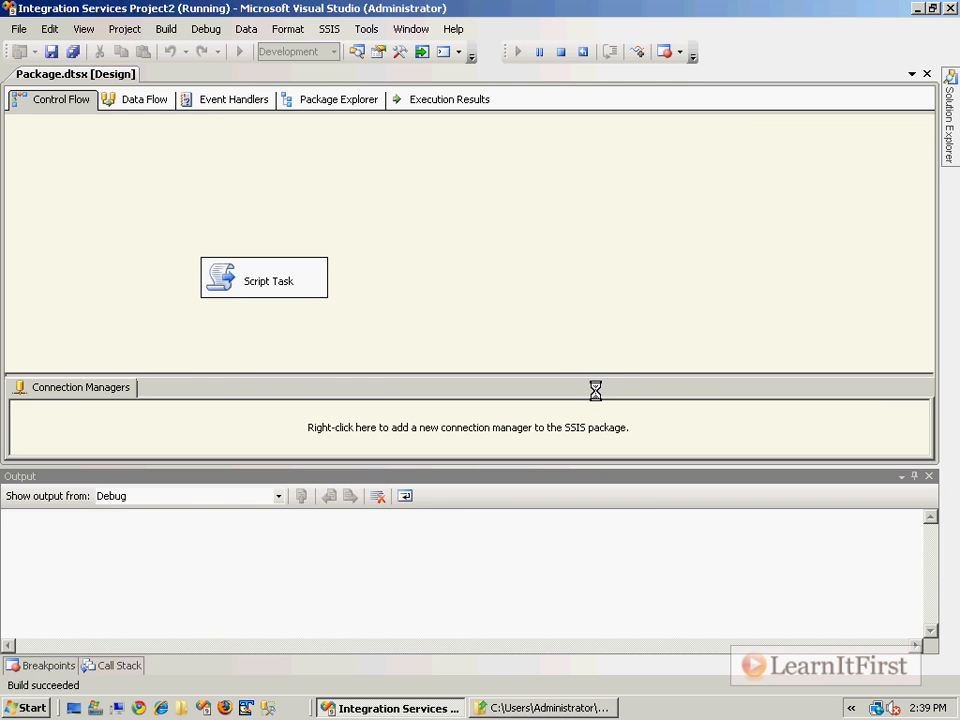
key("Return")
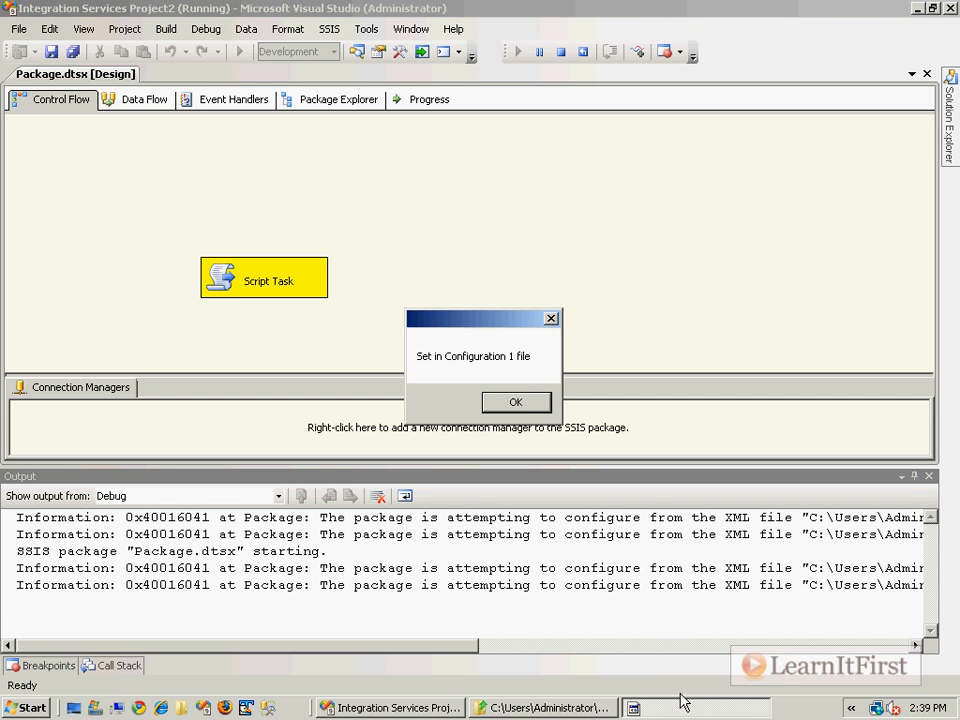